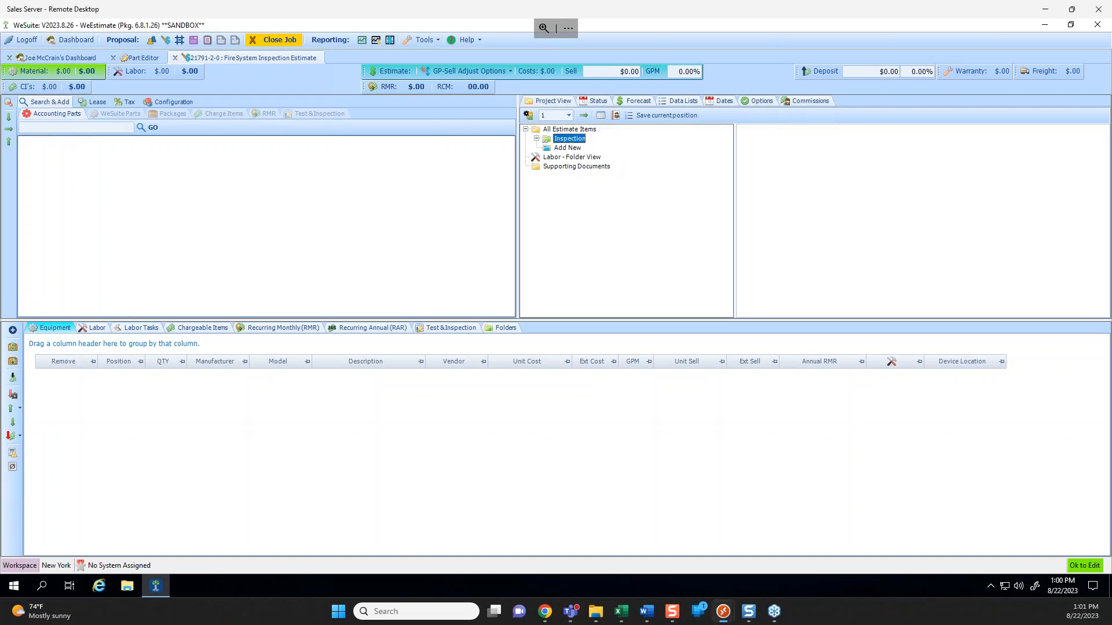
Add 25 Fire Alarm Smoke Detector test and inspection items to the Inspection folder, with a time of 6.
click(570, 139)
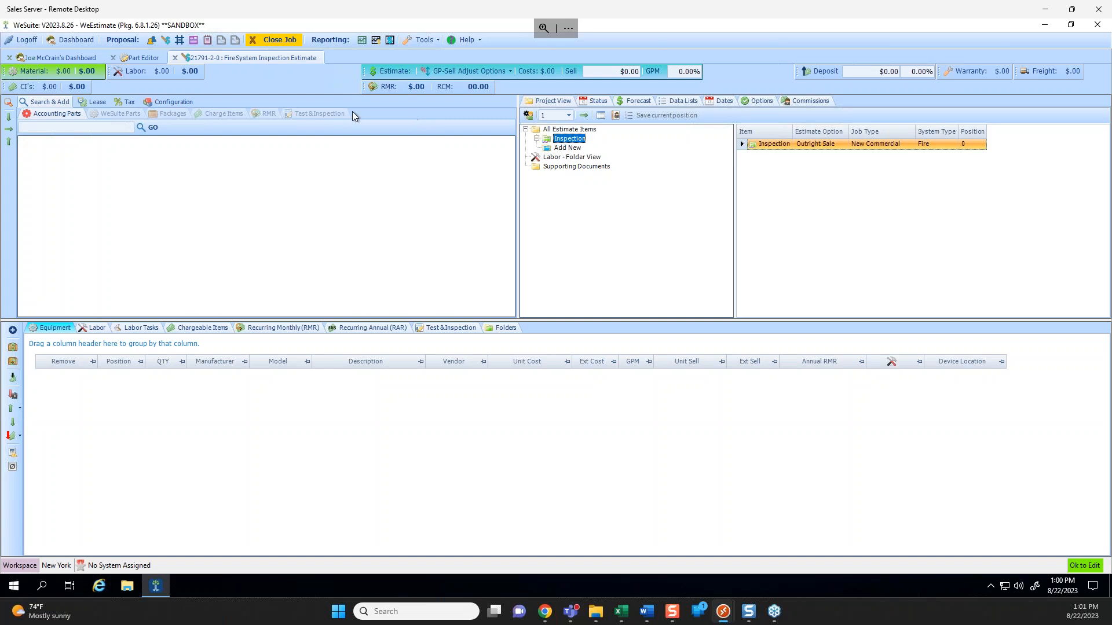
click(311, 114)
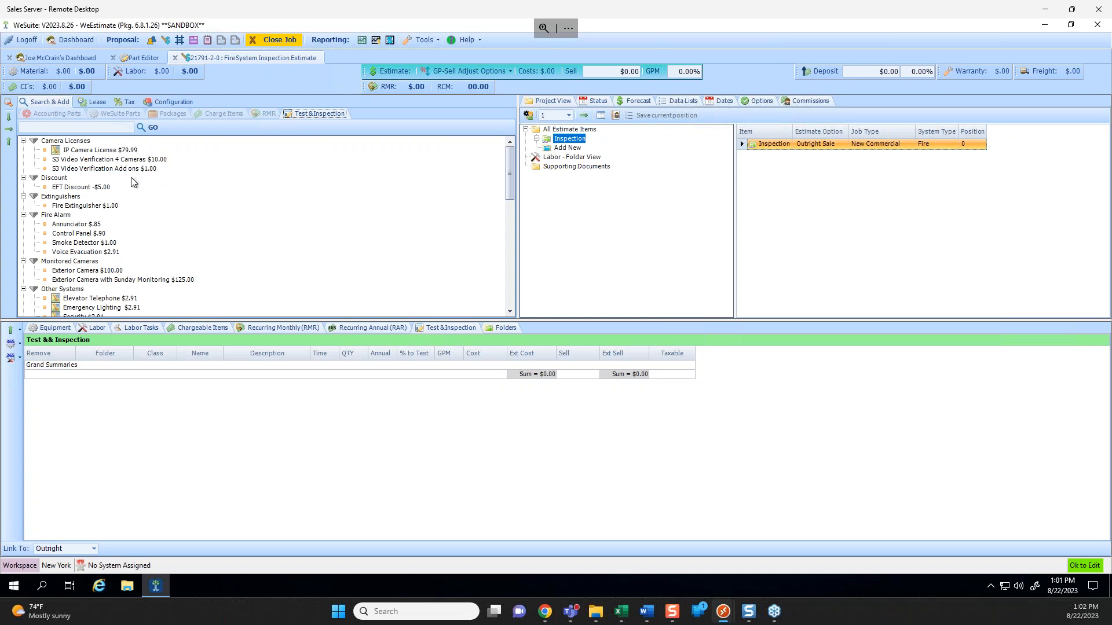
click(58, 142)
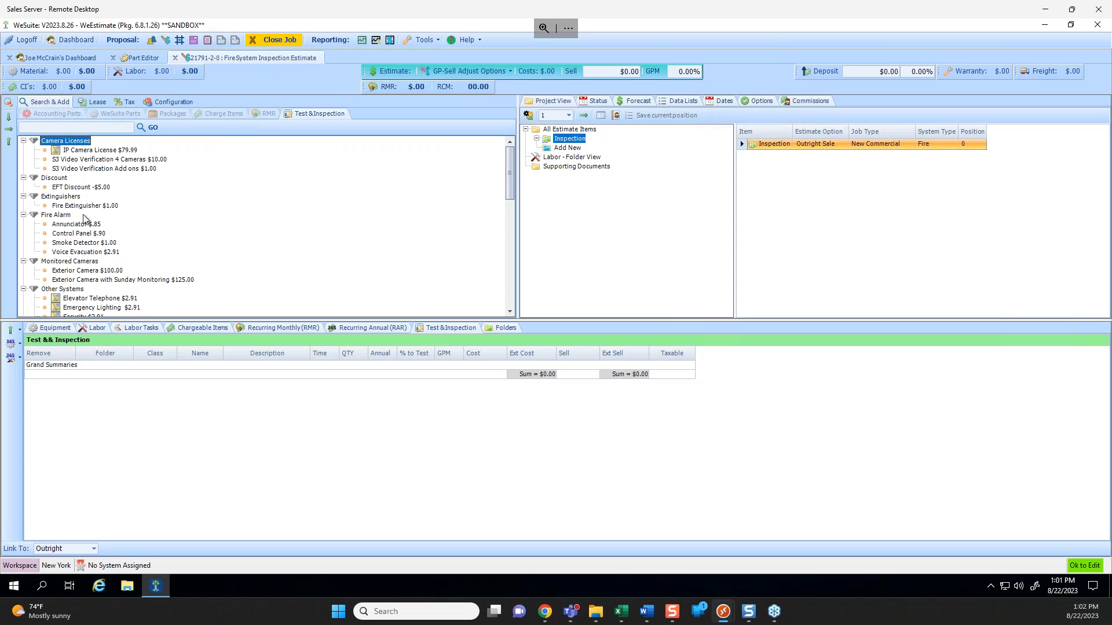
scroll(155, 266, down, 1)
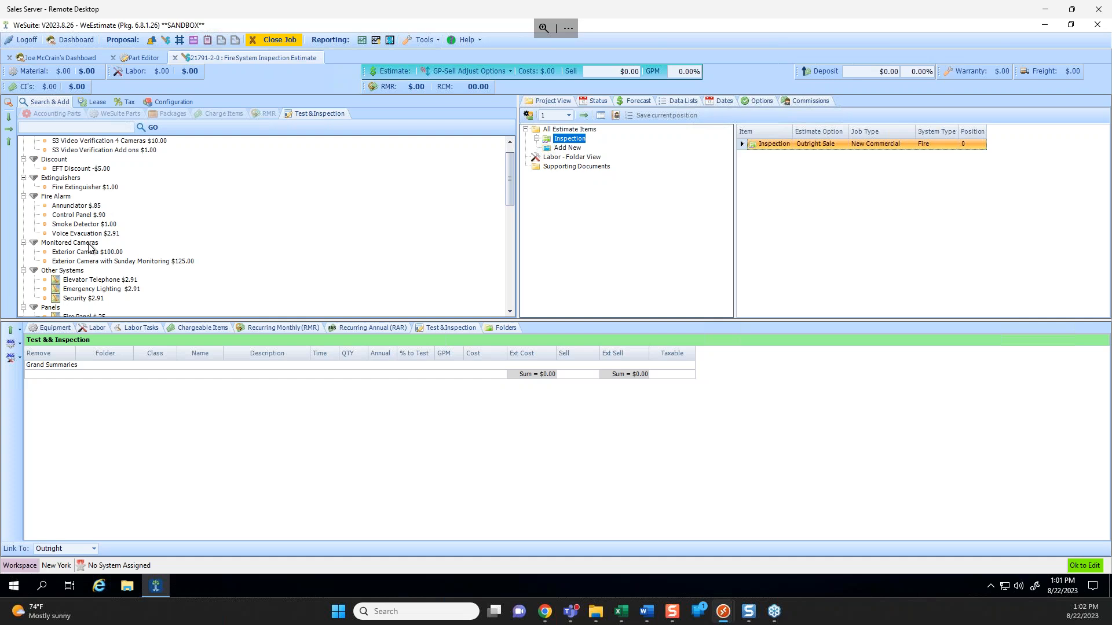
click(103, 225)
drag(97, 229, 576, 145)
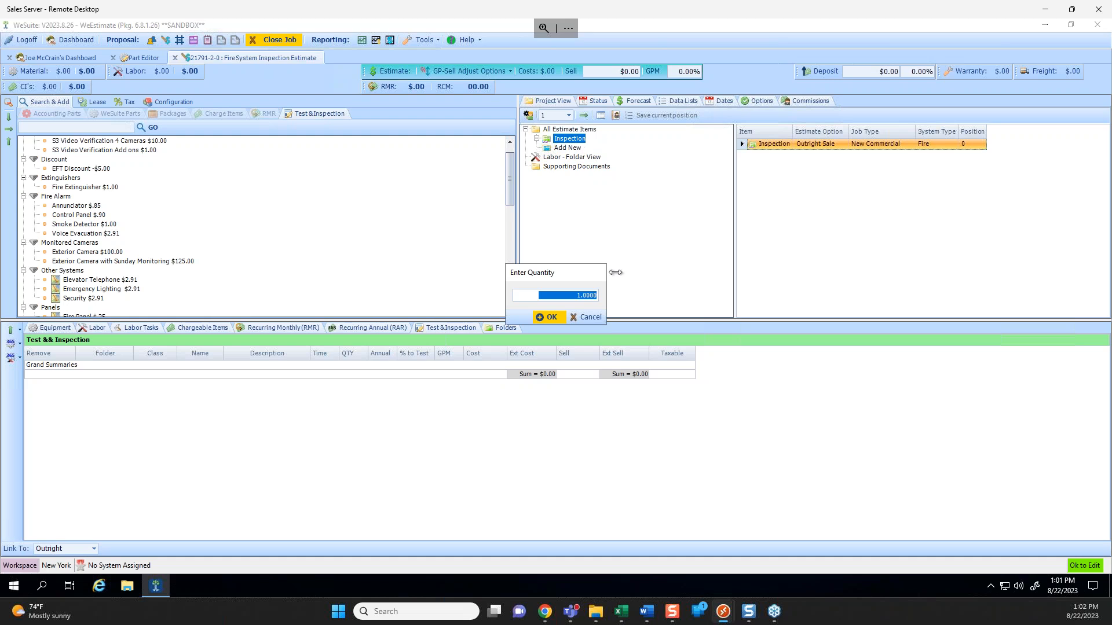
text(25)
click(550, 317)
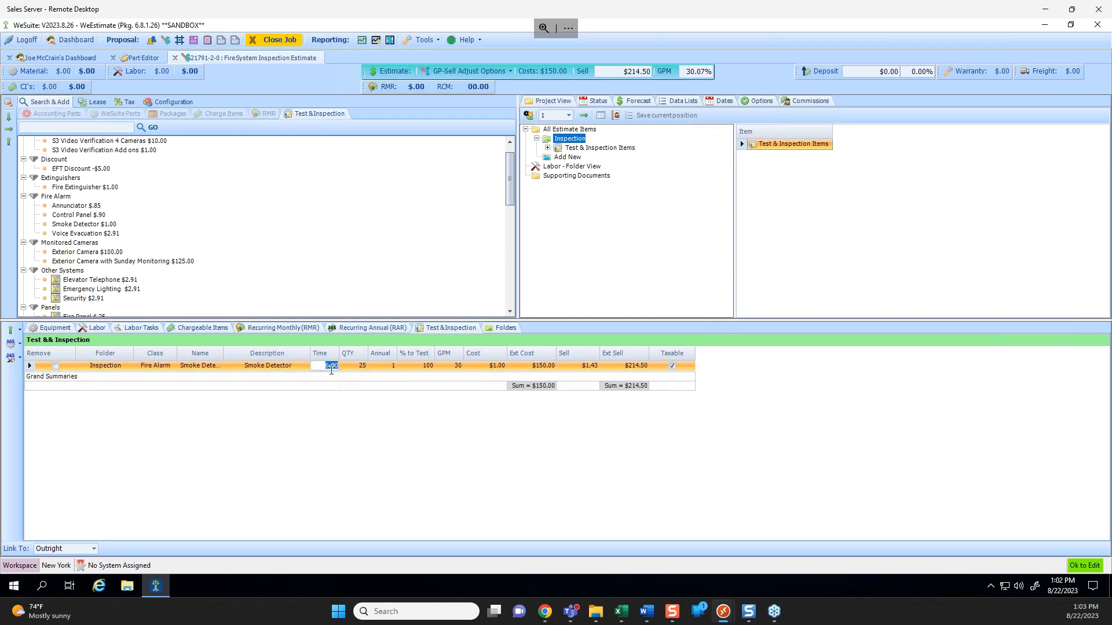
text(6)
key(Tab)
Add 10 Voice Evacuation items and 4 Annunciator items from the Fire Alarm test and inspection list to the Inspection folder.
drag(110, 233, 571, 149)
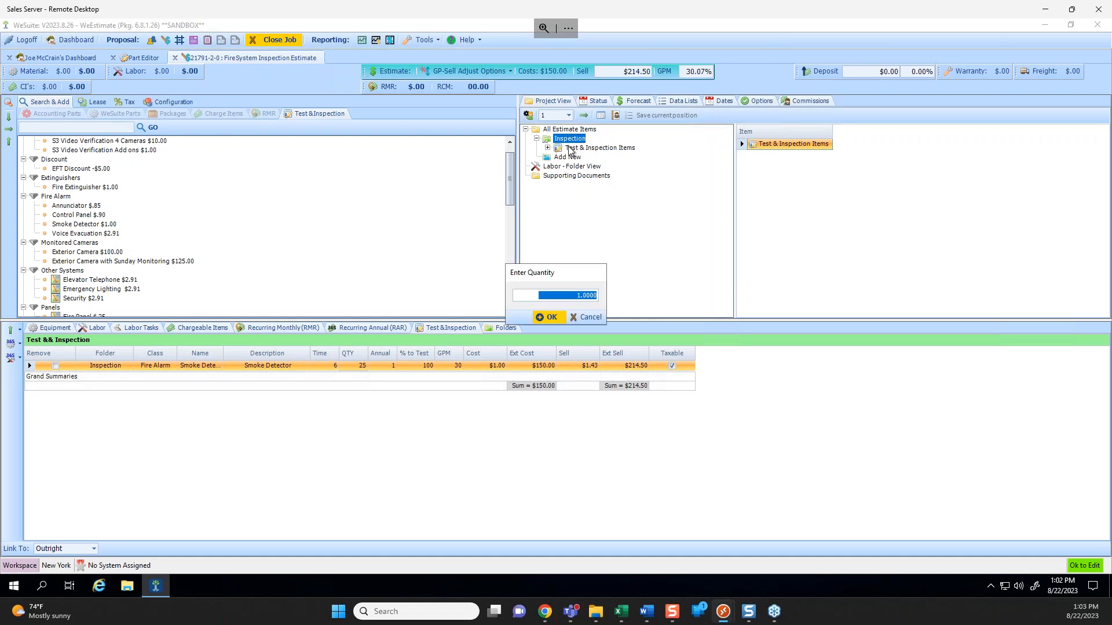
text(10)
click(546, 317)
drag(79, 206, 573, 148)
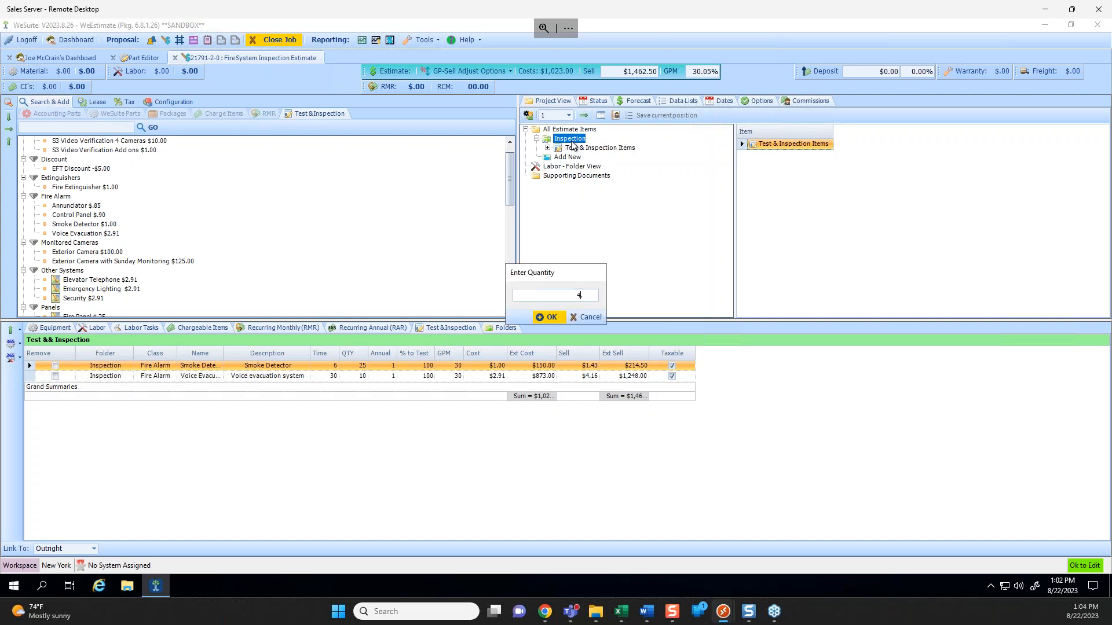
click(551, 318)
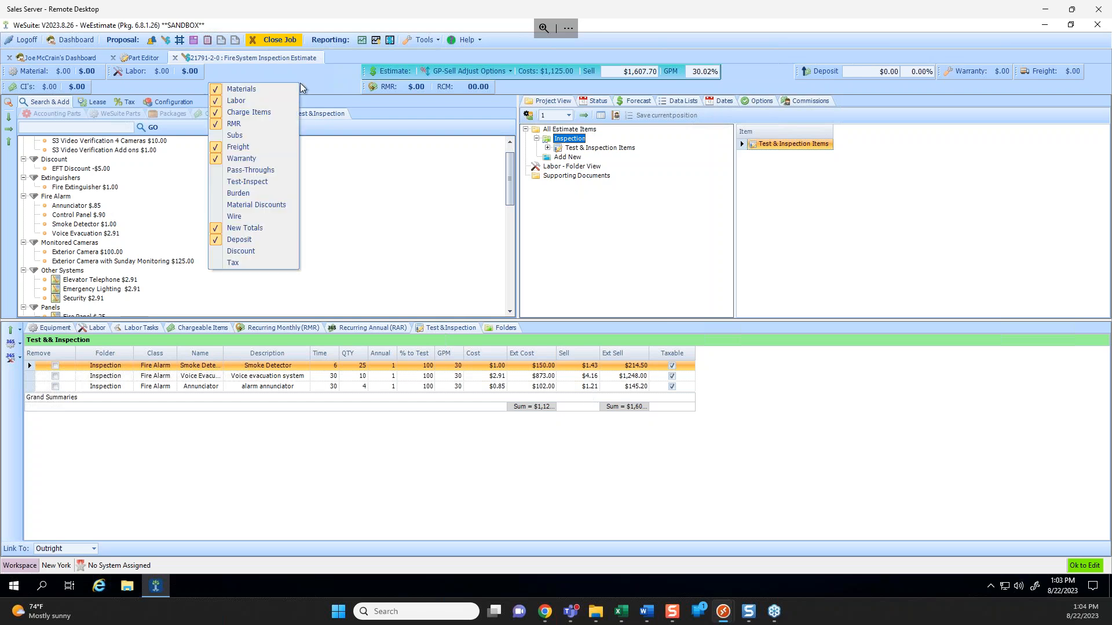
Show the Test-Inspect totals in the estimate summary and link the test and inspection items to RMR.
click(252, 182)
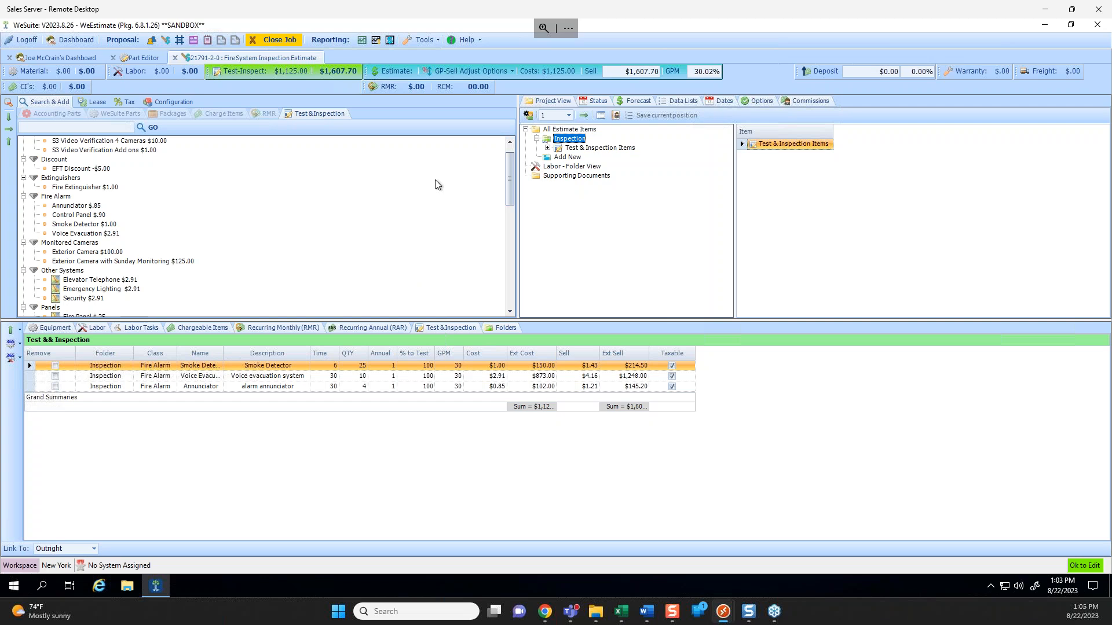
click(93, 550)
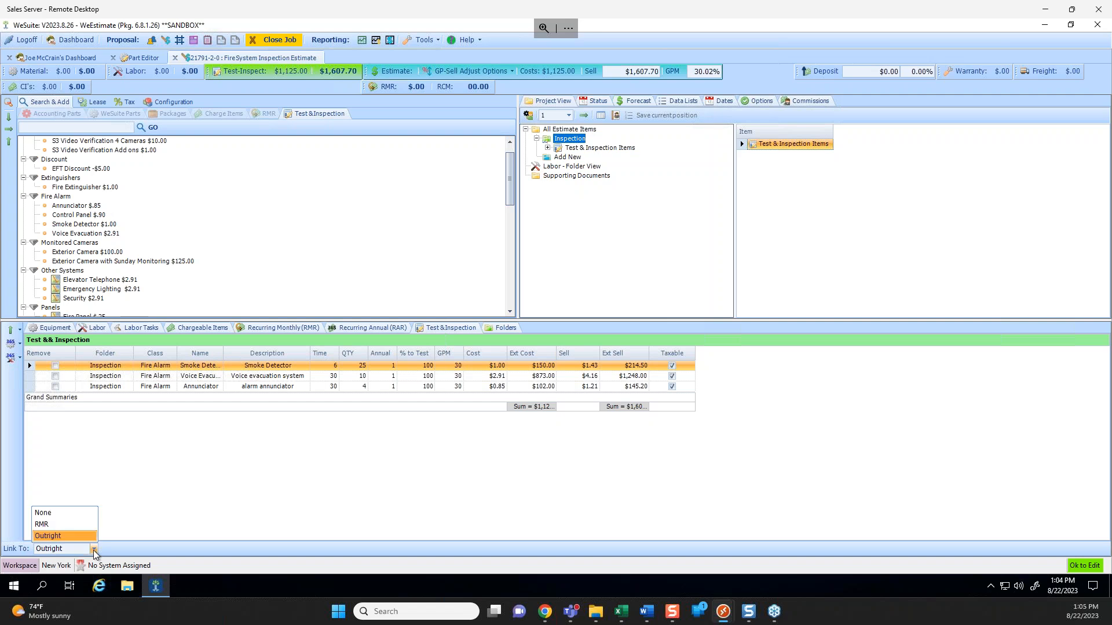
click(64, 525)
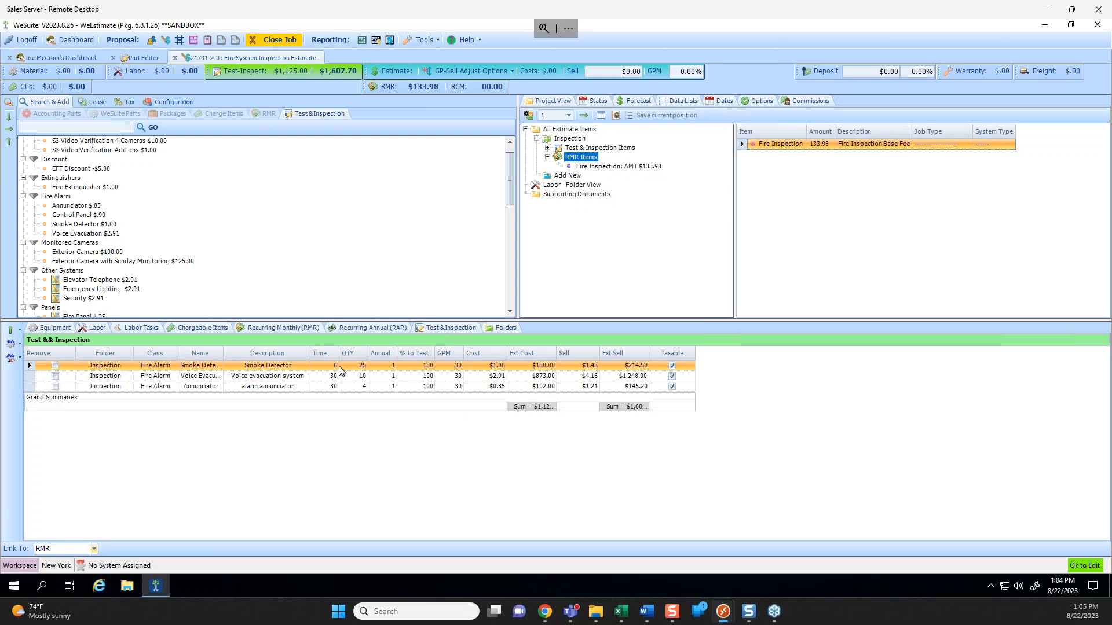
Examine the Fire Inspection recurring monthly charge and its available billing frequencies.
click(297, 329)
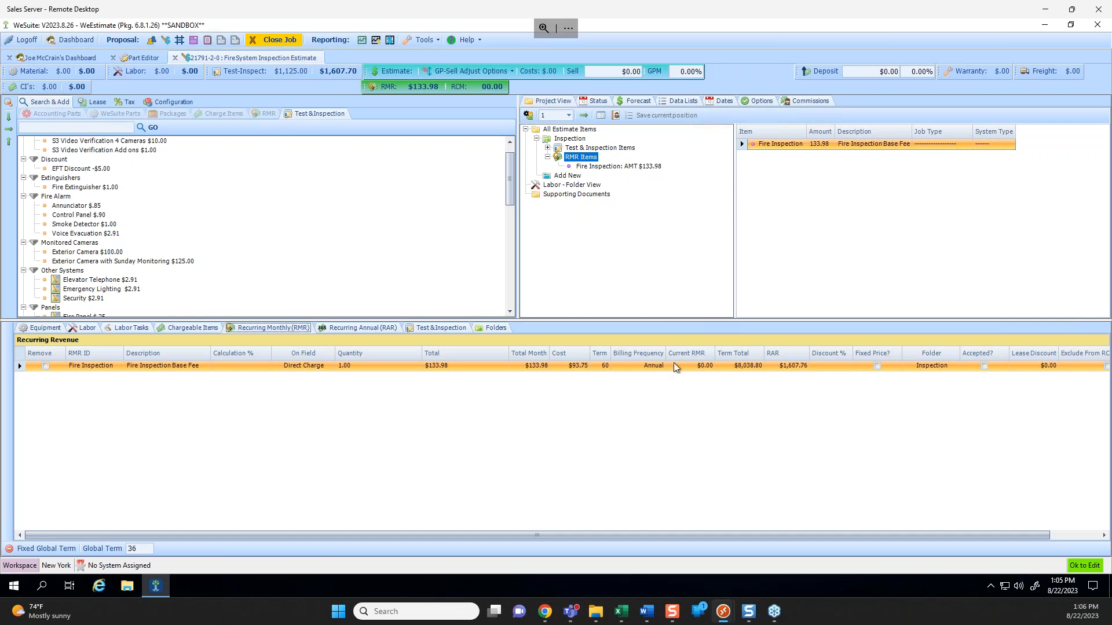
click(643, 366)
click(660, 366)
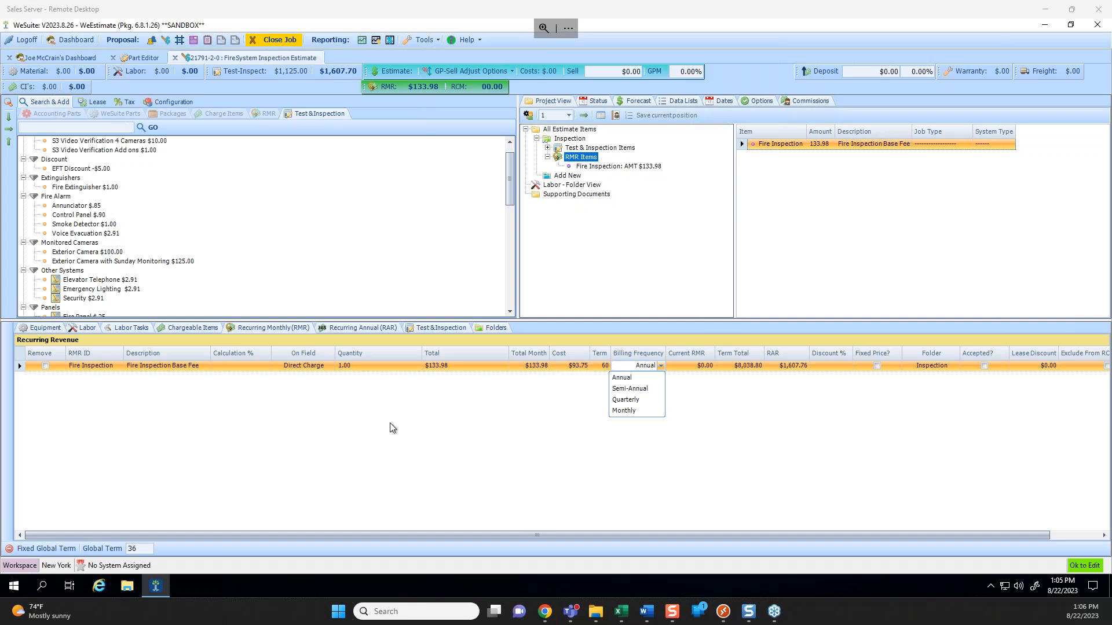
click(442, 329)
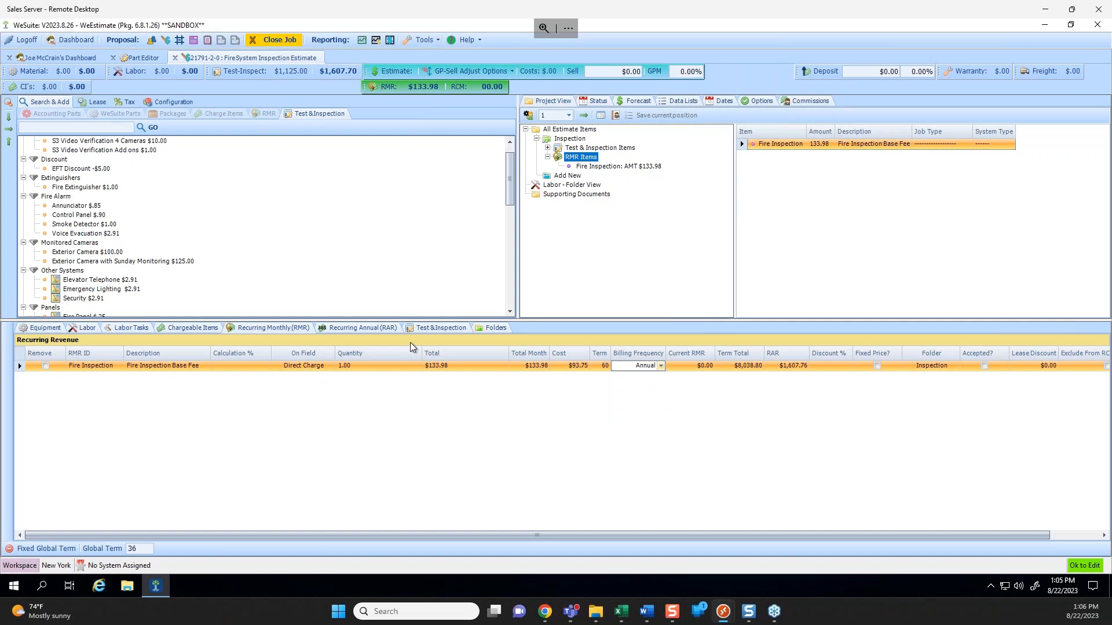
Change the test and inspection items' link to Outright.
click(440, 327)
click(93, 549)
click(61, 536)
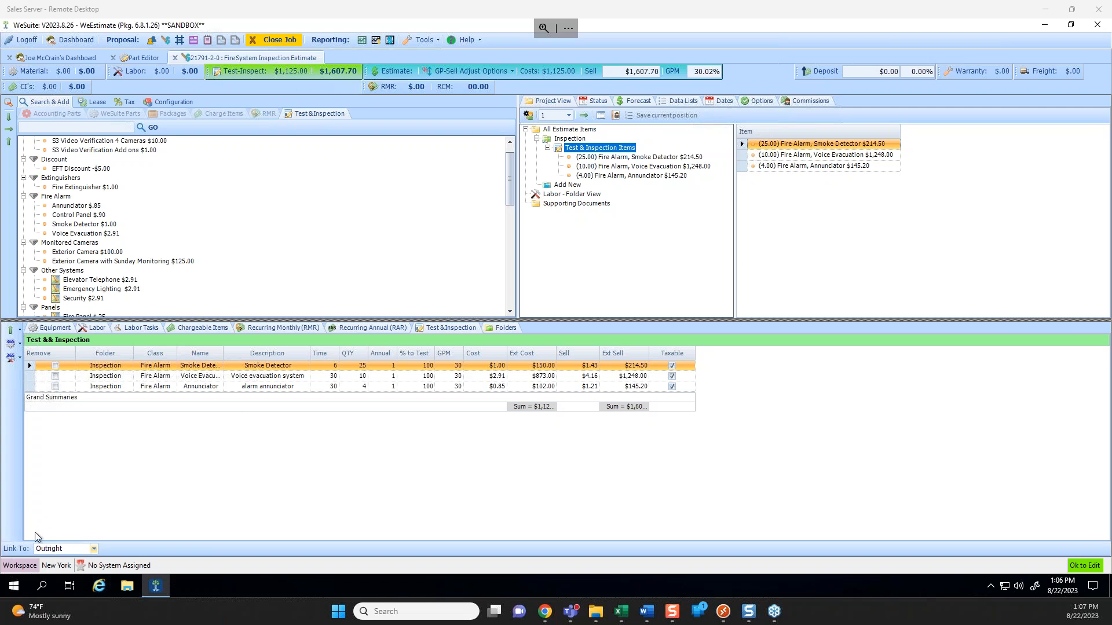
Link the test and inspection items to RMR once more, and return the link to Outright.
click(450, 326)
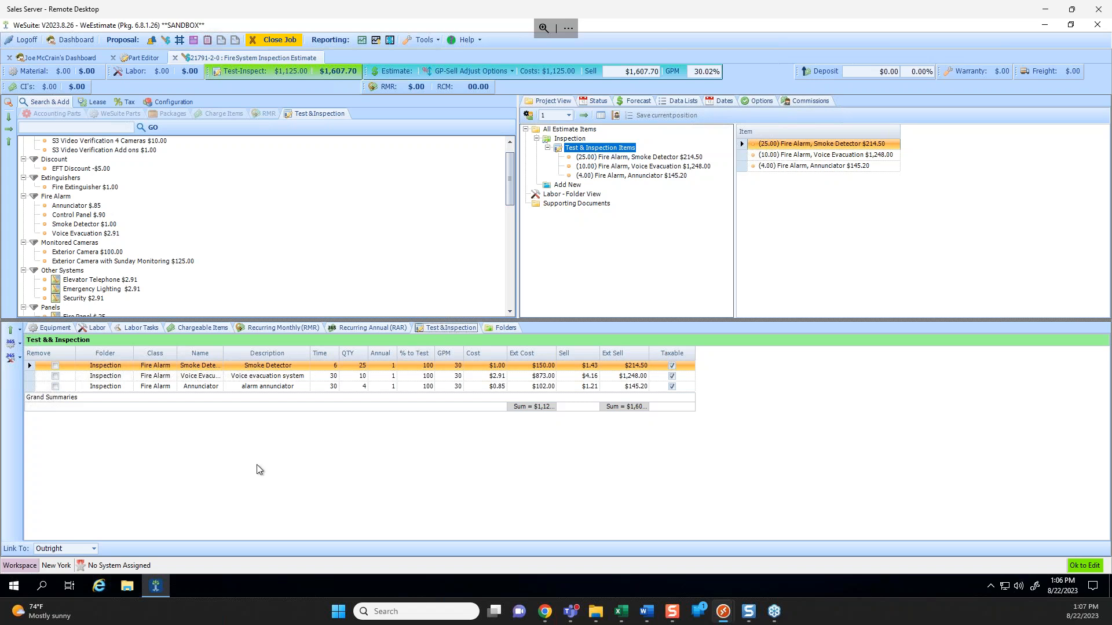
click(93, 549)
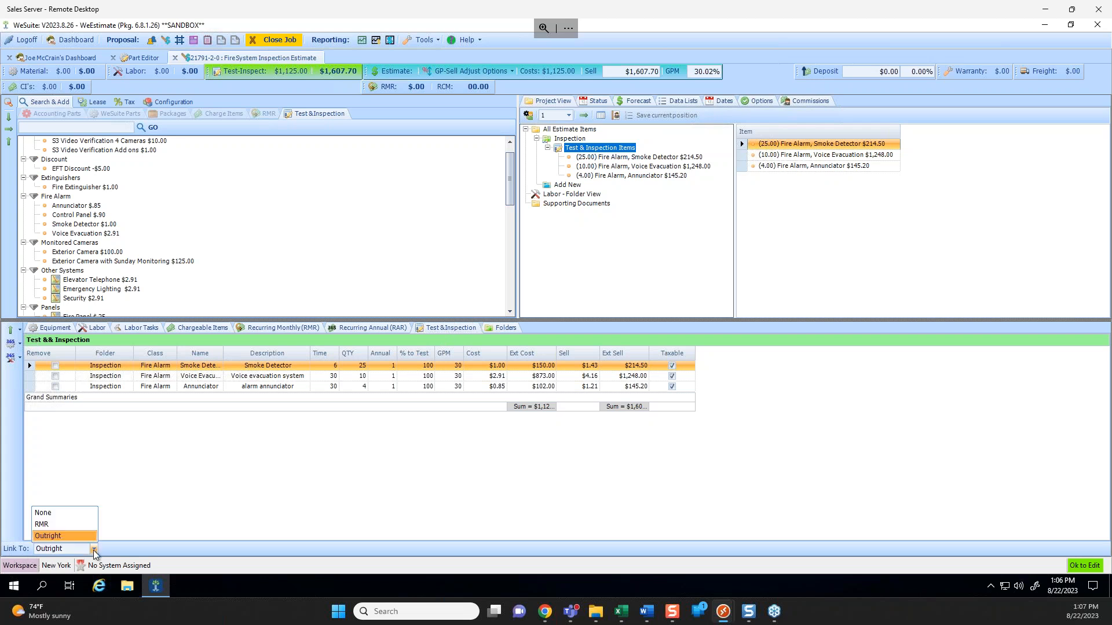
click(63, 527)
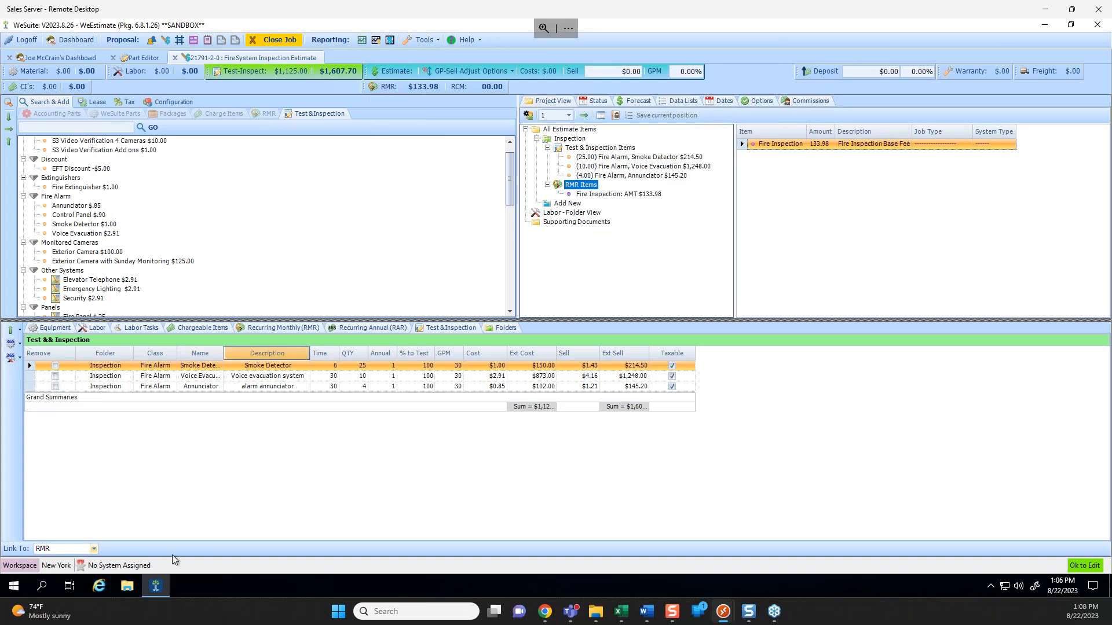
click(88, 548)
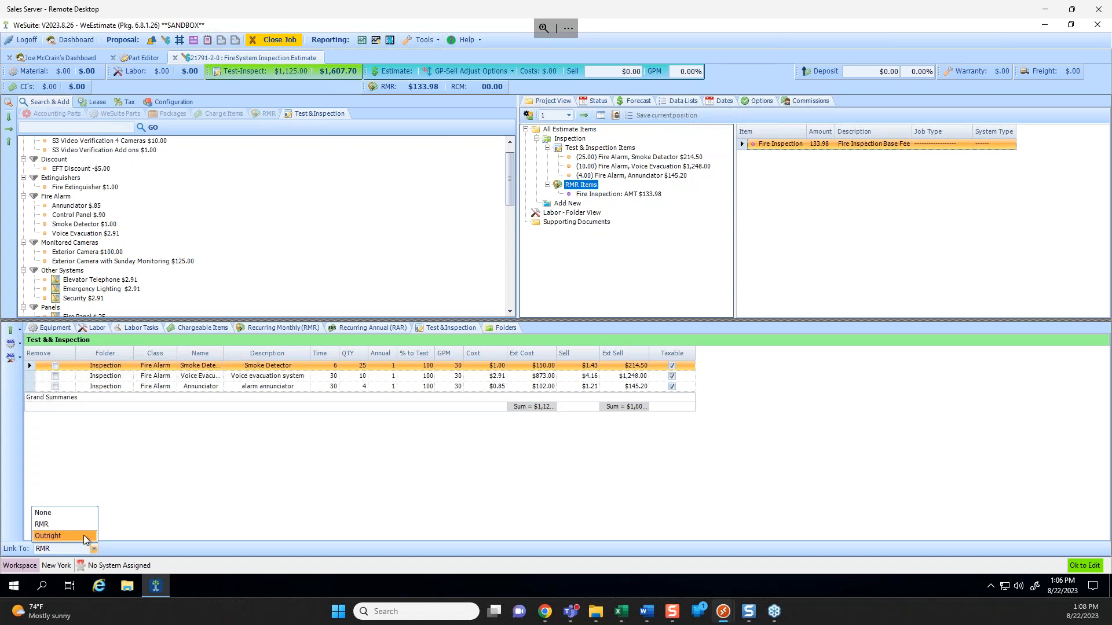
click(83, 535)
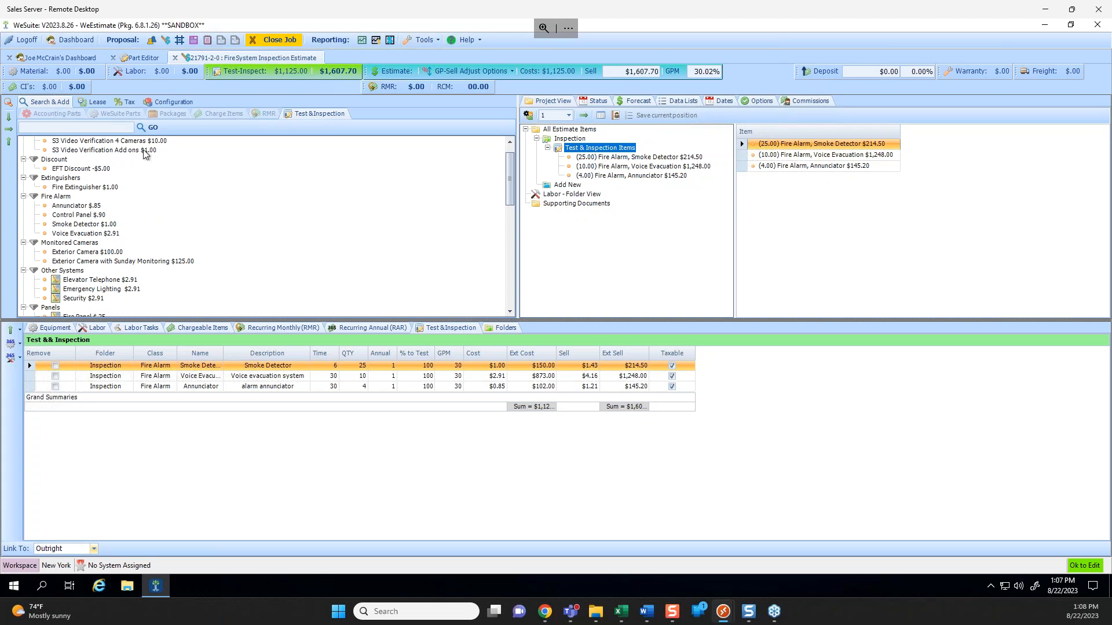
Add another Smoke Detector test item to the Inspection folder with a quantity of 16.
click(125, 128)
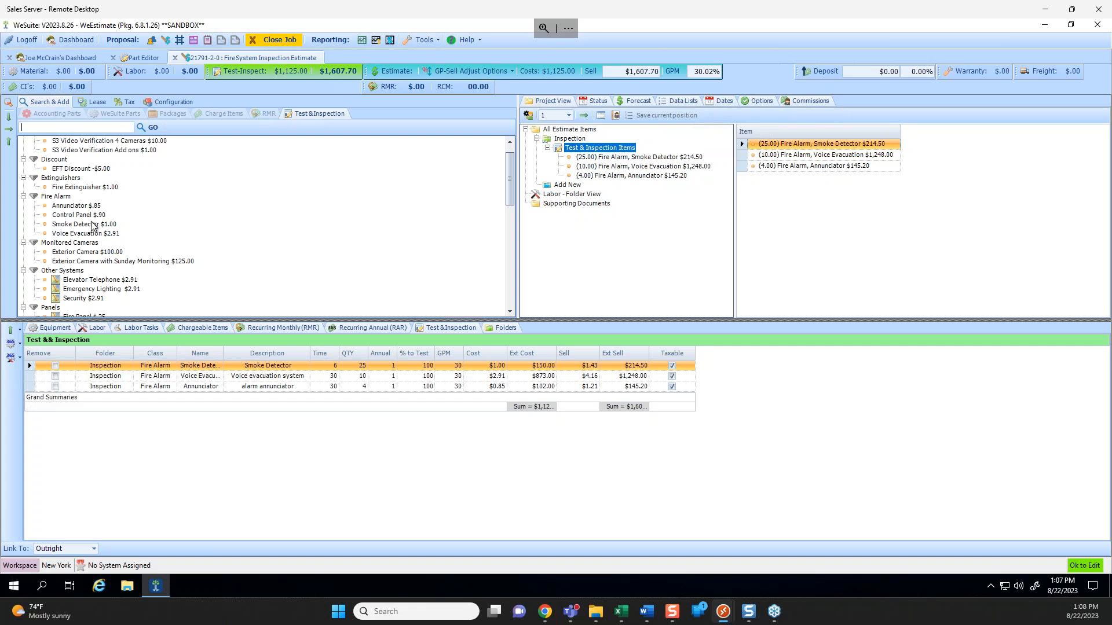
click(90, 225)
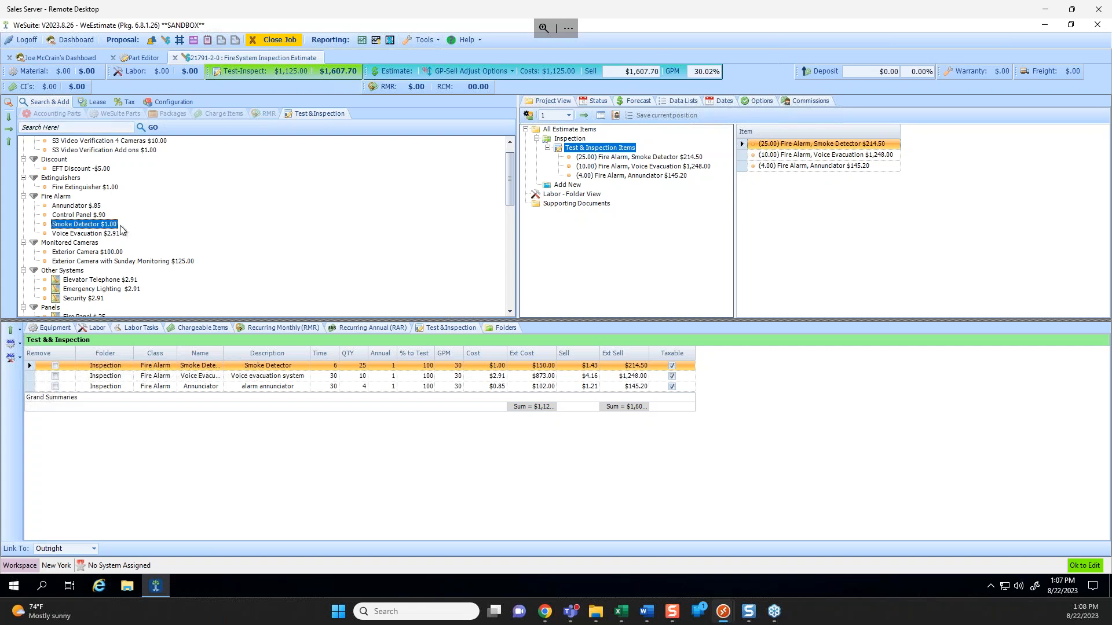
drag(106, 226, 574, 139)
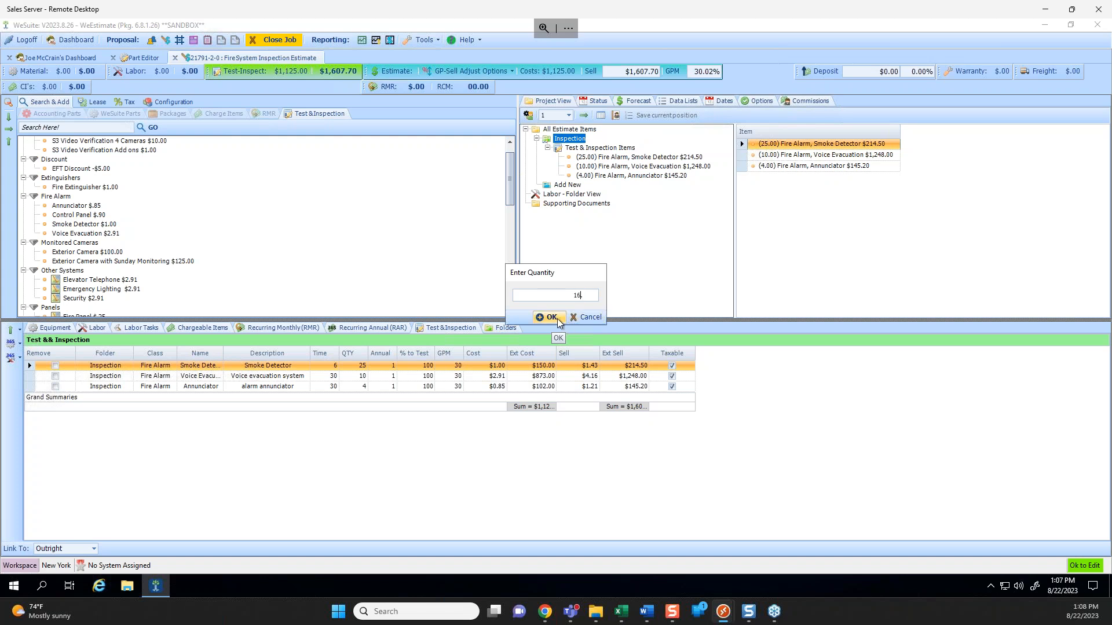
click(557, 319)
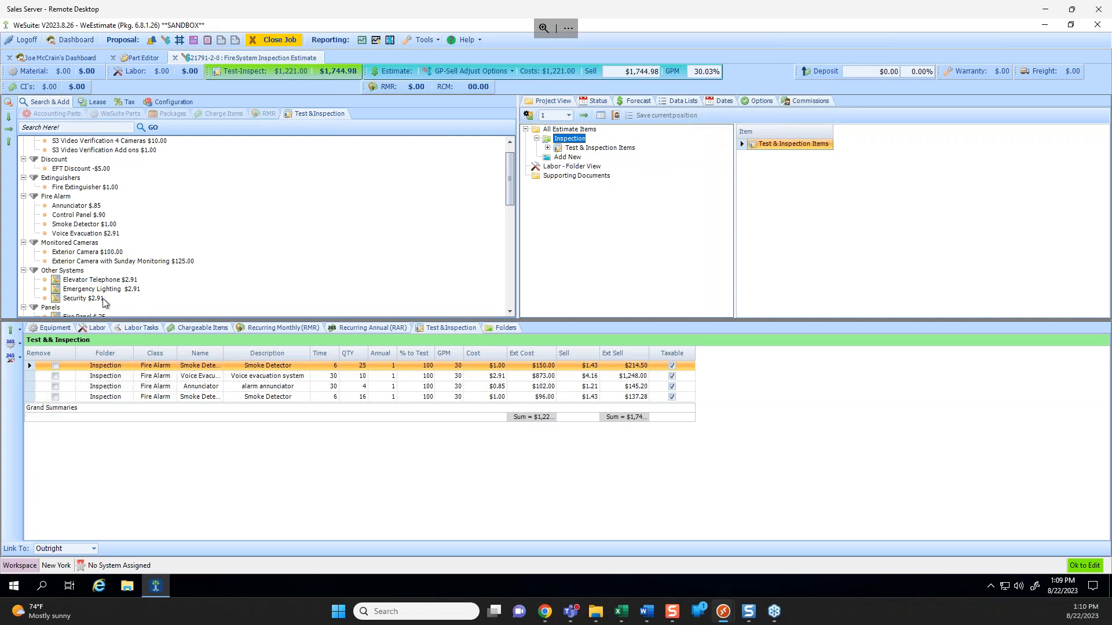
Set the time of the Smoke Detector row with quantity 25 to 10.
click(114, 226)
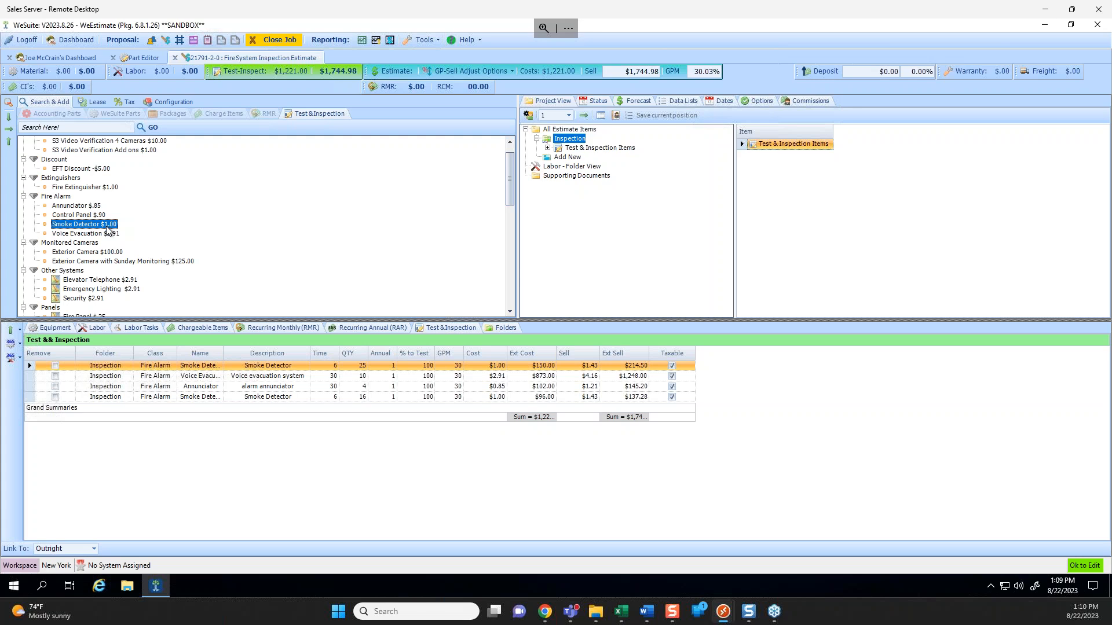
click(330, 366)
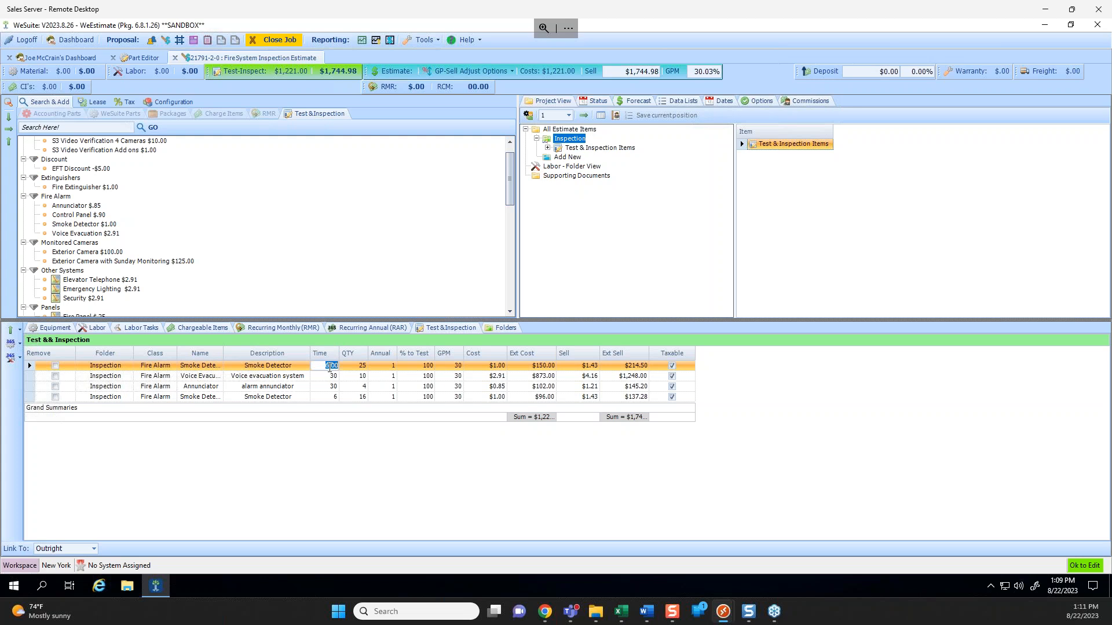
text(10)
Review the estimate's recurring monthly, equipment, labor and chargeable items lists.
click(309, 329)
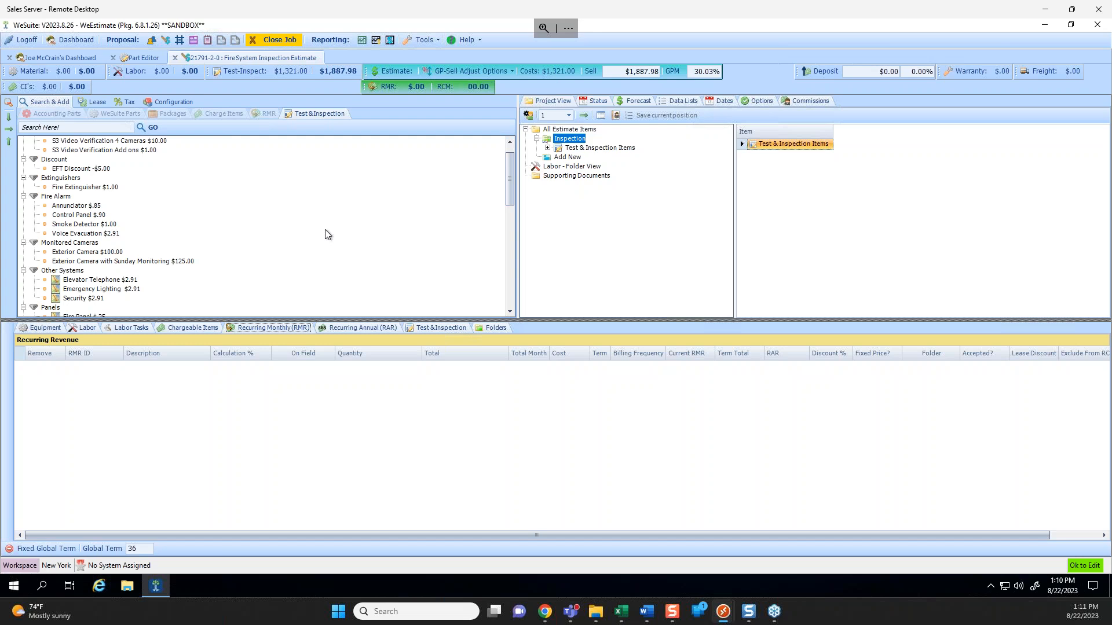
click(50, 328)
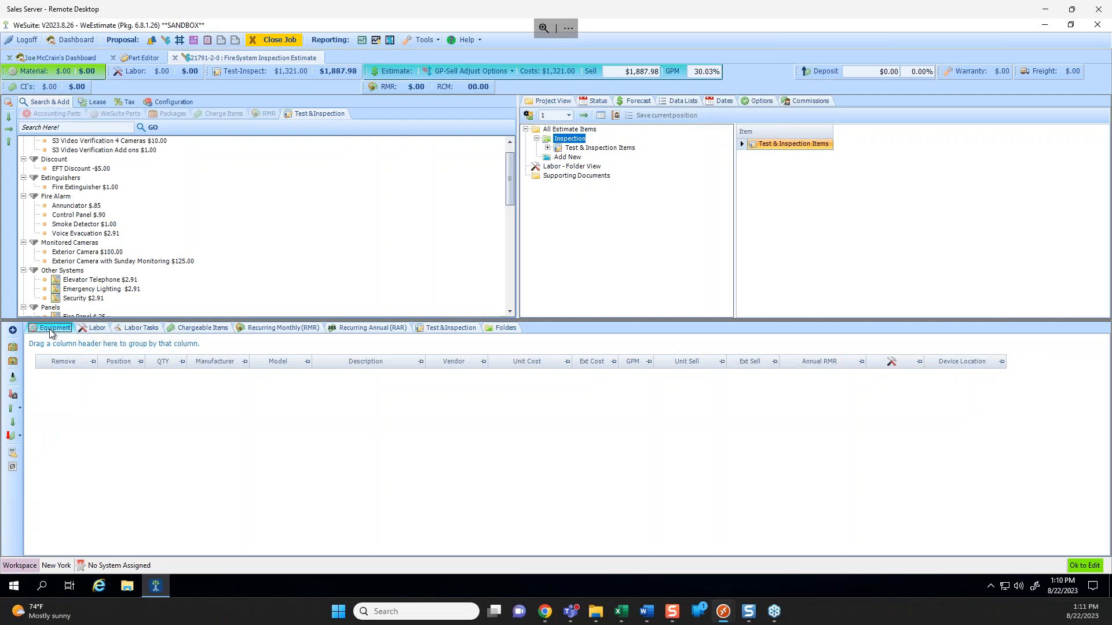
click(84, 329)
click(290, 329)
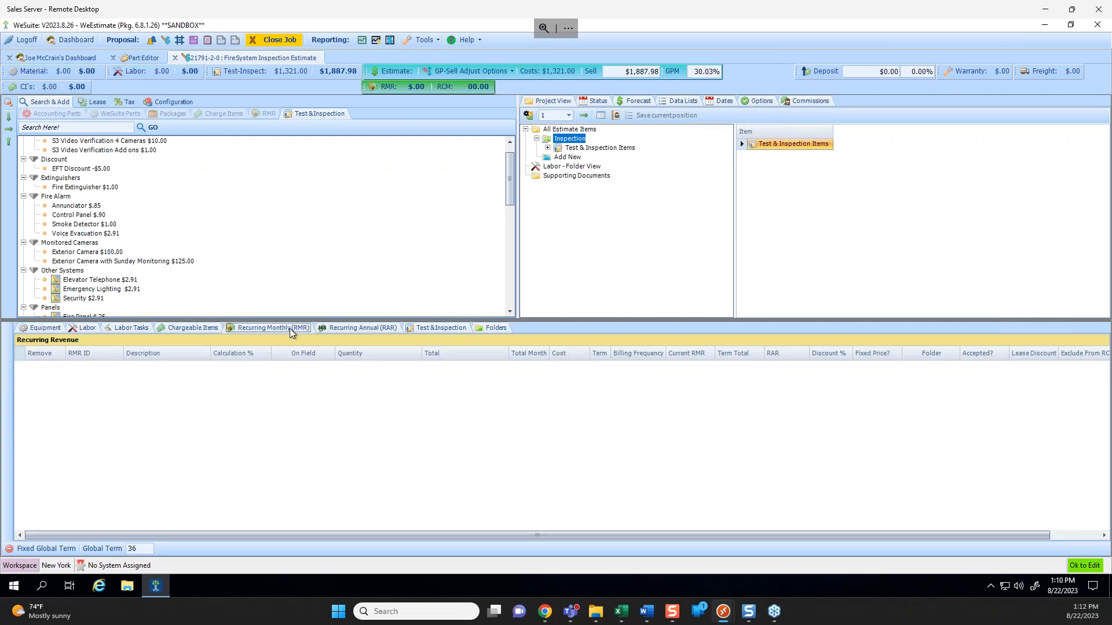
click(197, 328)
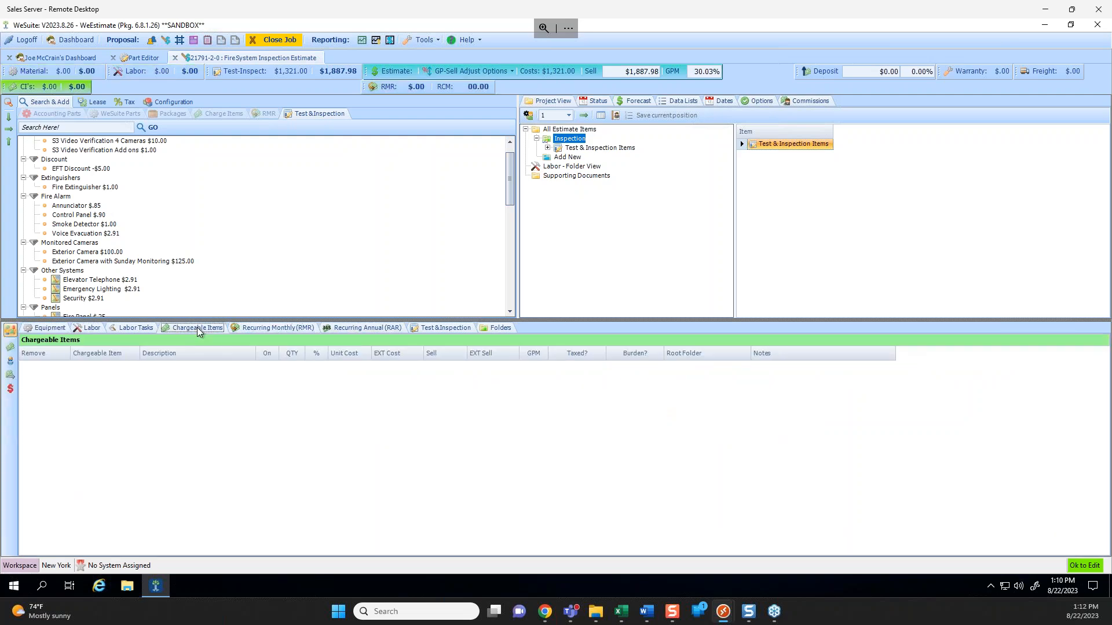
click(262, 329)
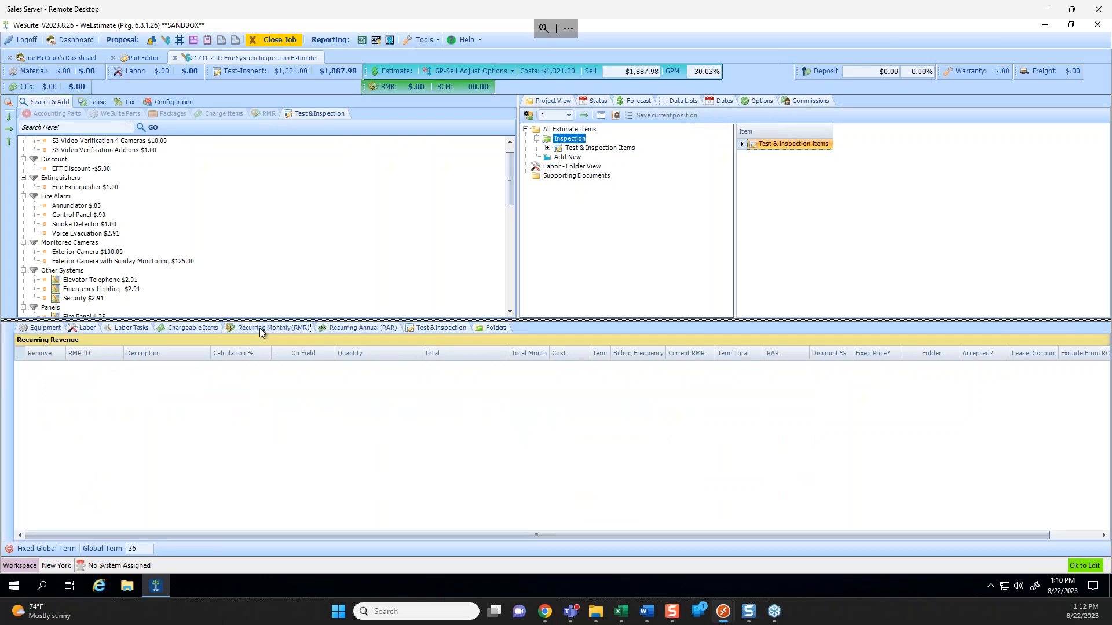
Limit the Inspection labor schedule to Base Types by excluding 00-01-100, Overtime, Trainer I and Training Level I.
click(86, 329)
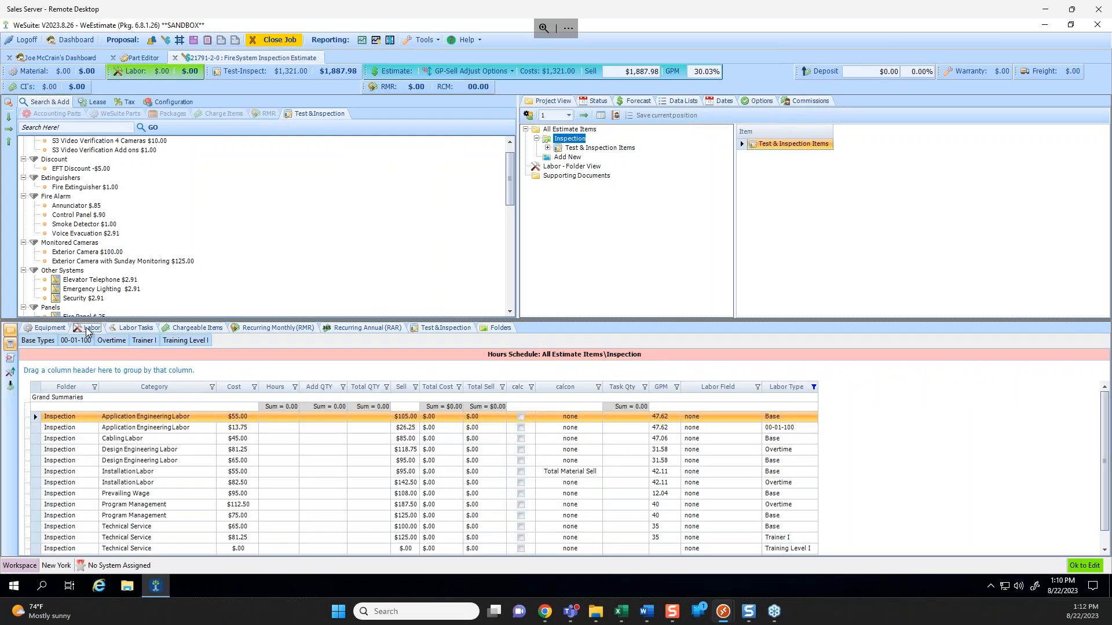
click(185, 341)
click(99, 342)
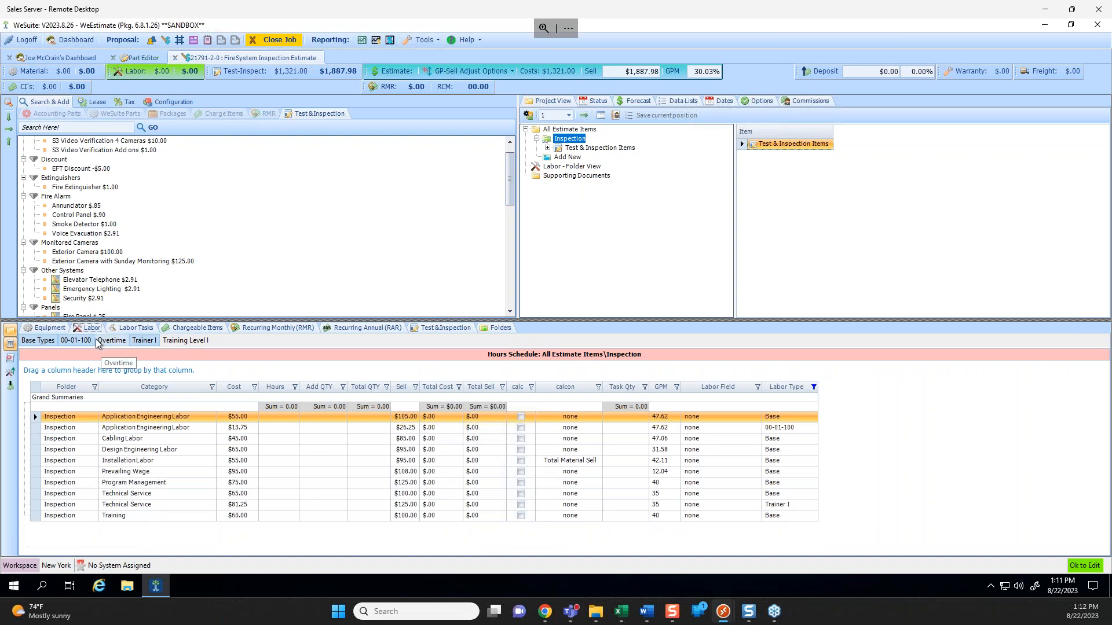
click(76, 340)
click(144, 341)
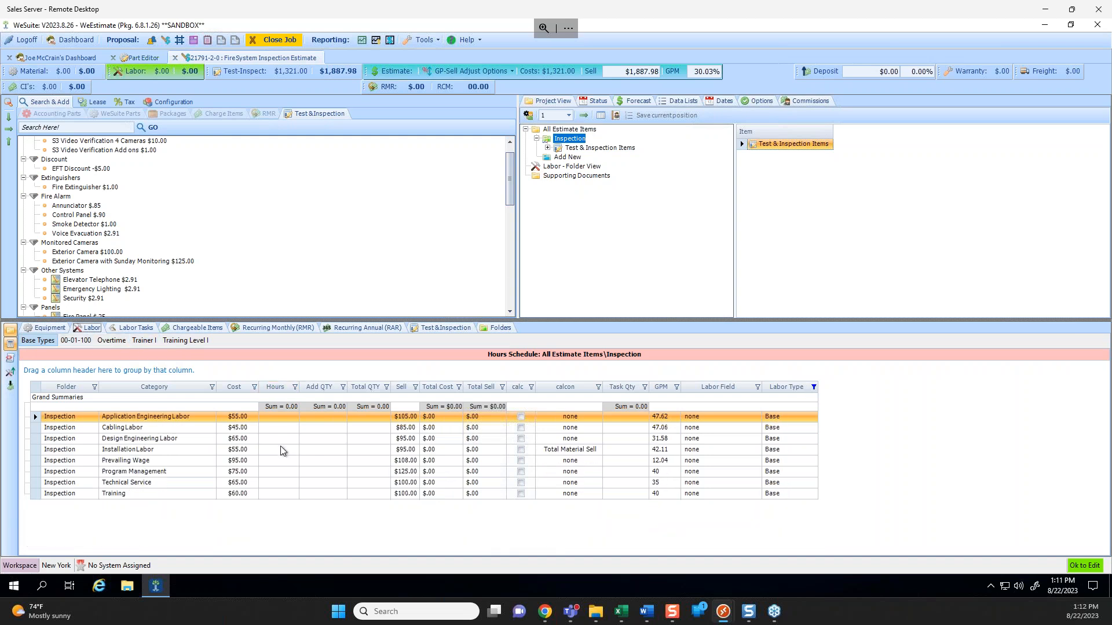
Compare the Inspection labor schedule with the recurring monthly, labor tasks, and test and inspection lists.
click(316, 448)
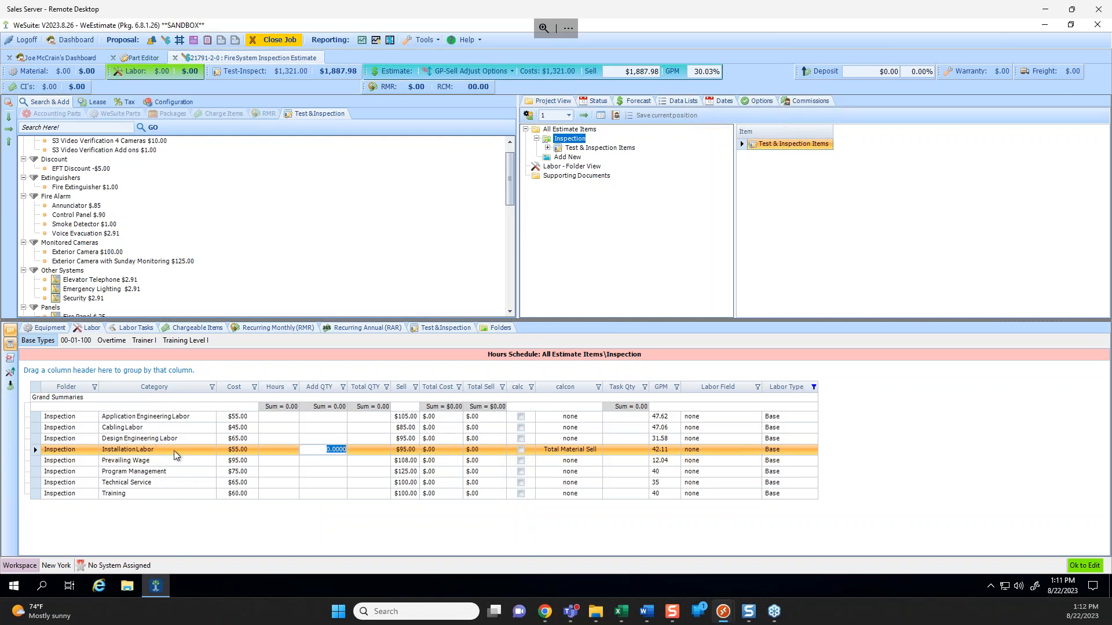
click(287, 329)
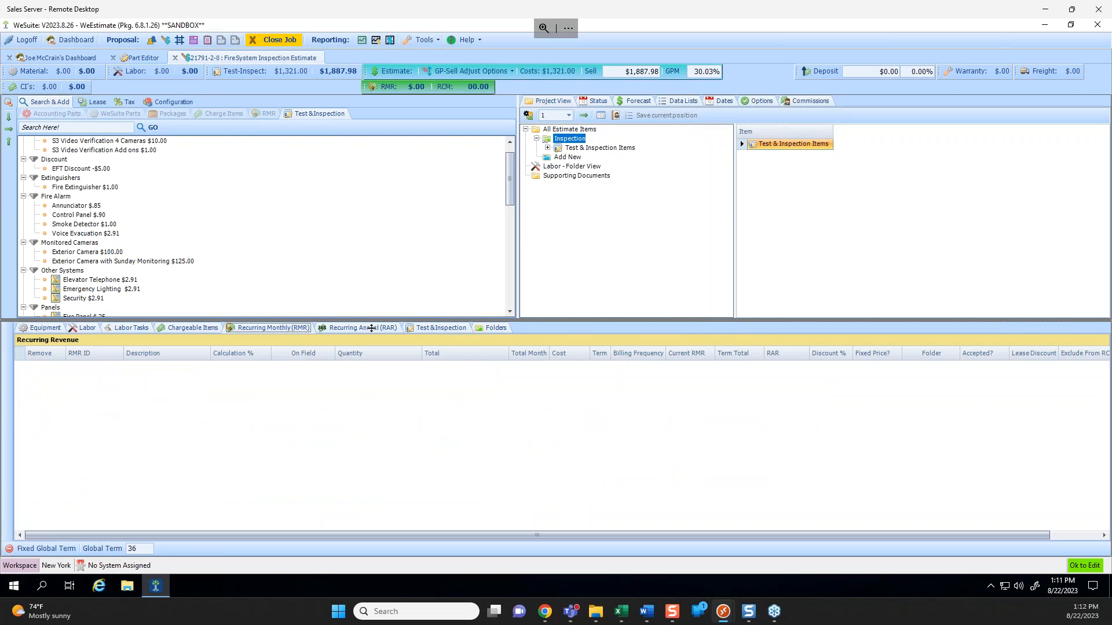
click(440, 328)
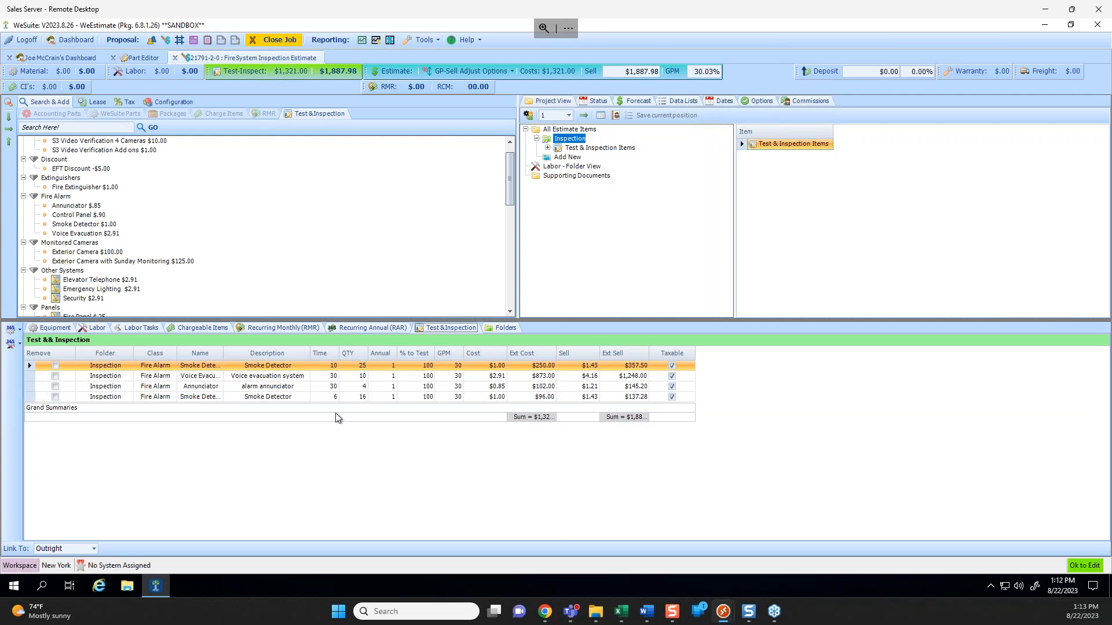
click(93, 328)
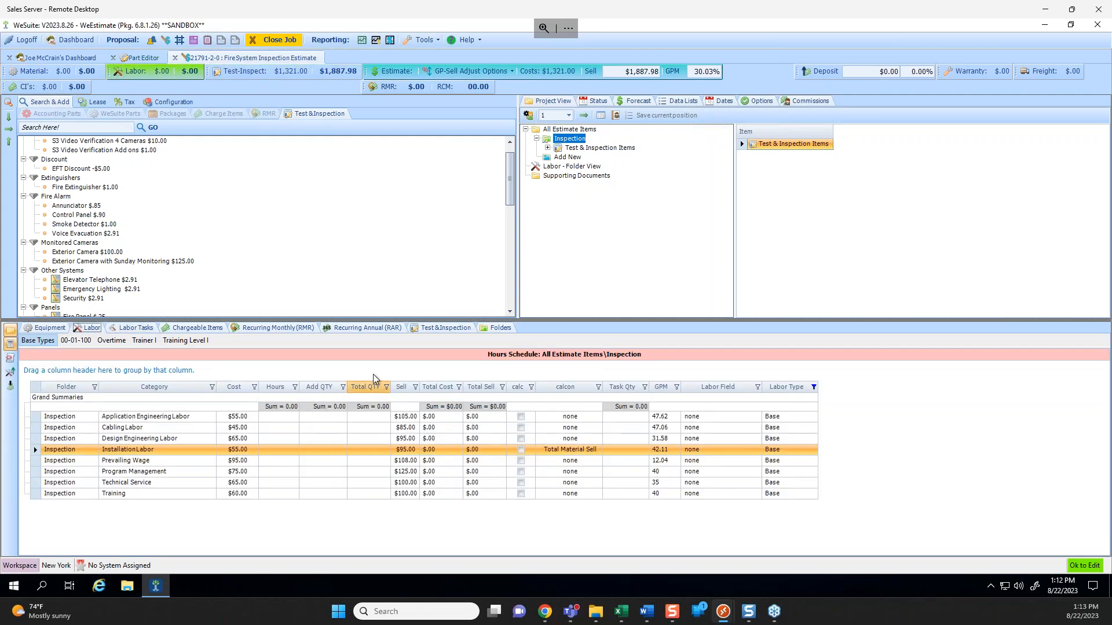
click(440, 329)
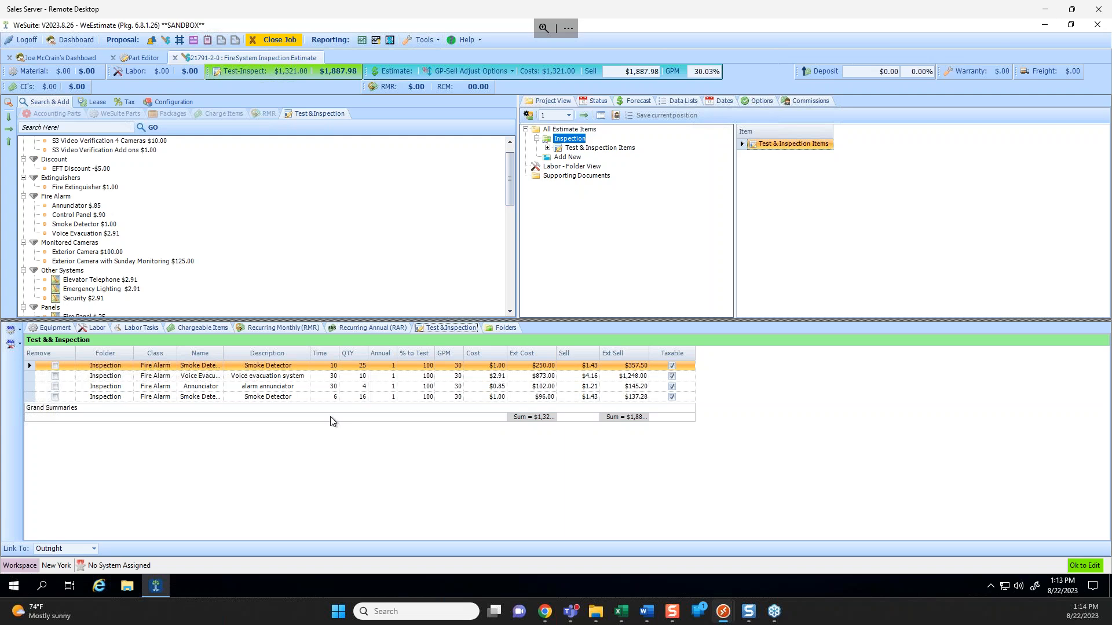
click(137, 328)
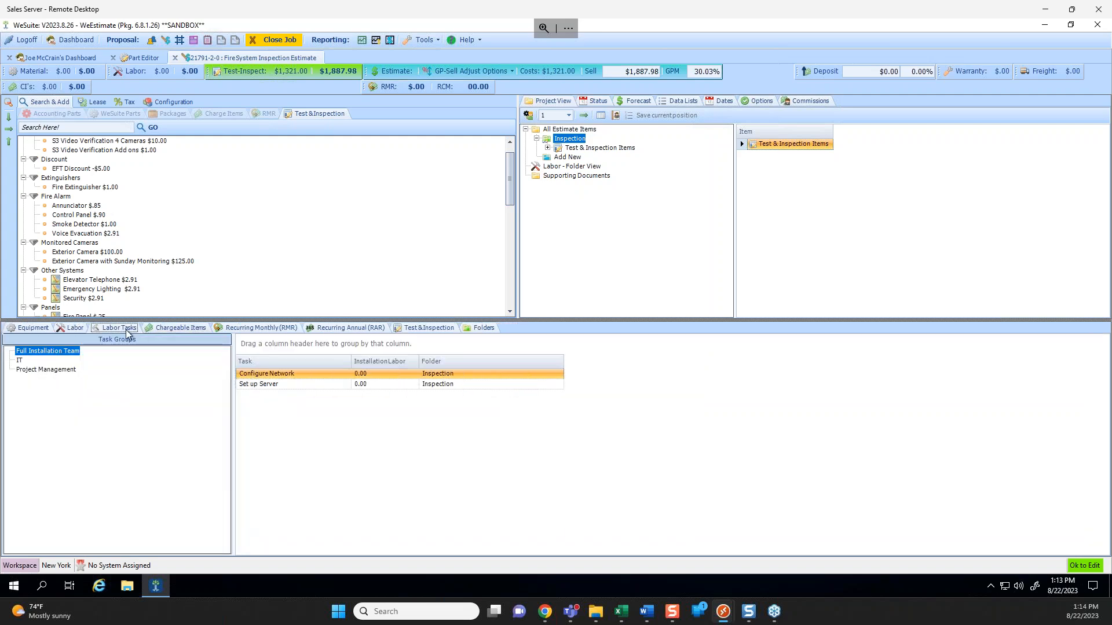
click(74, 328)
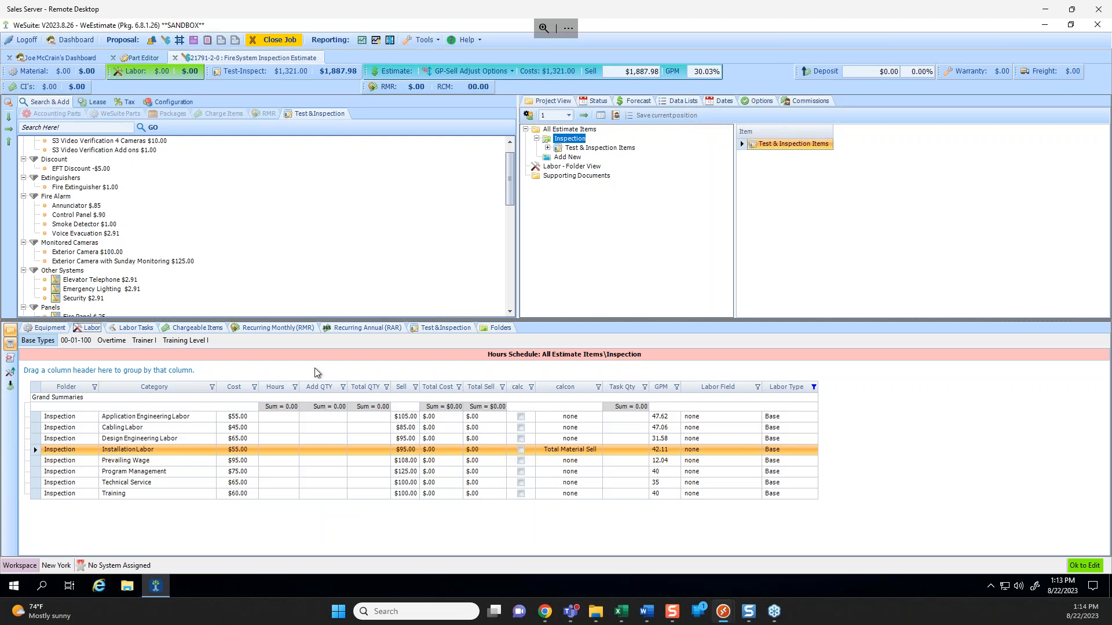
click(450, 329)
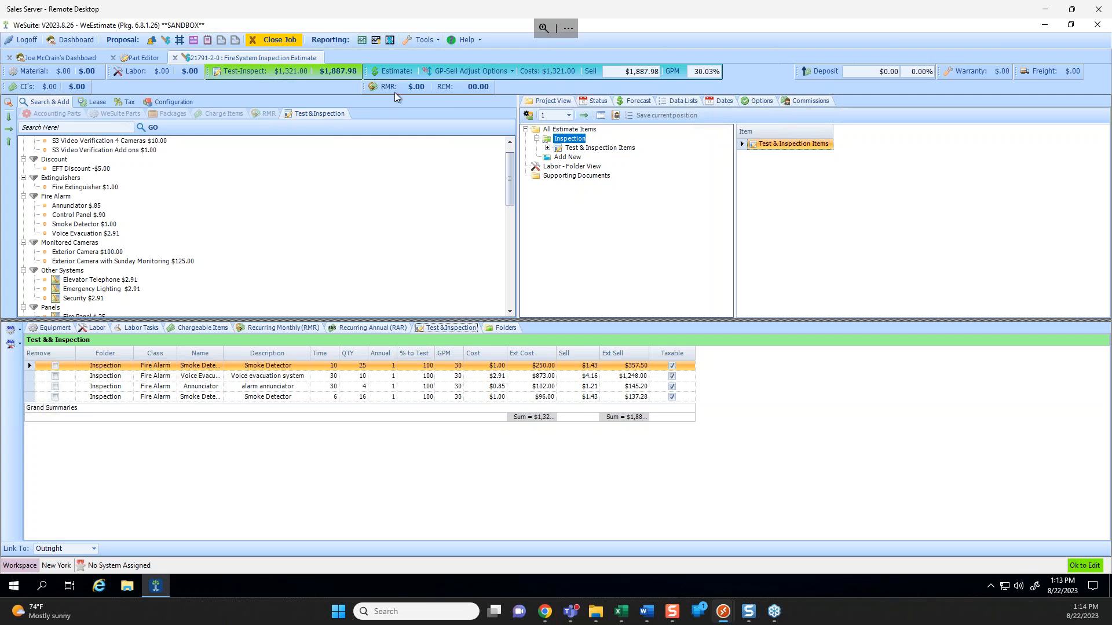
Apply the Fire Inspection Template to the Fire System Inspection quote package and check its Test & Inspect Items display options.
click(193, 41)
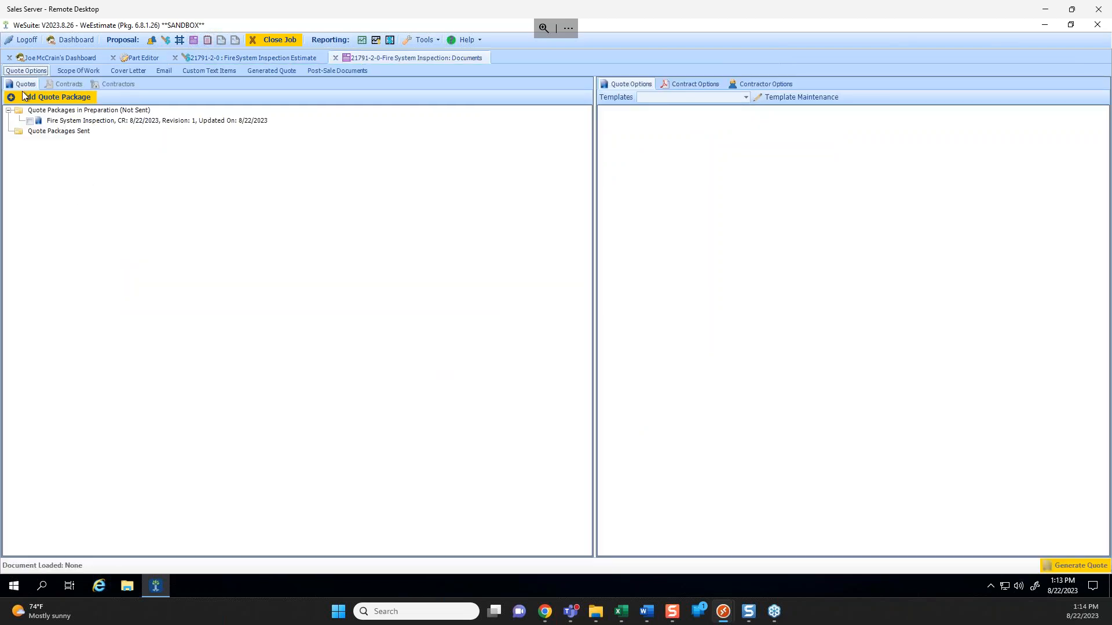
click(745, 97)
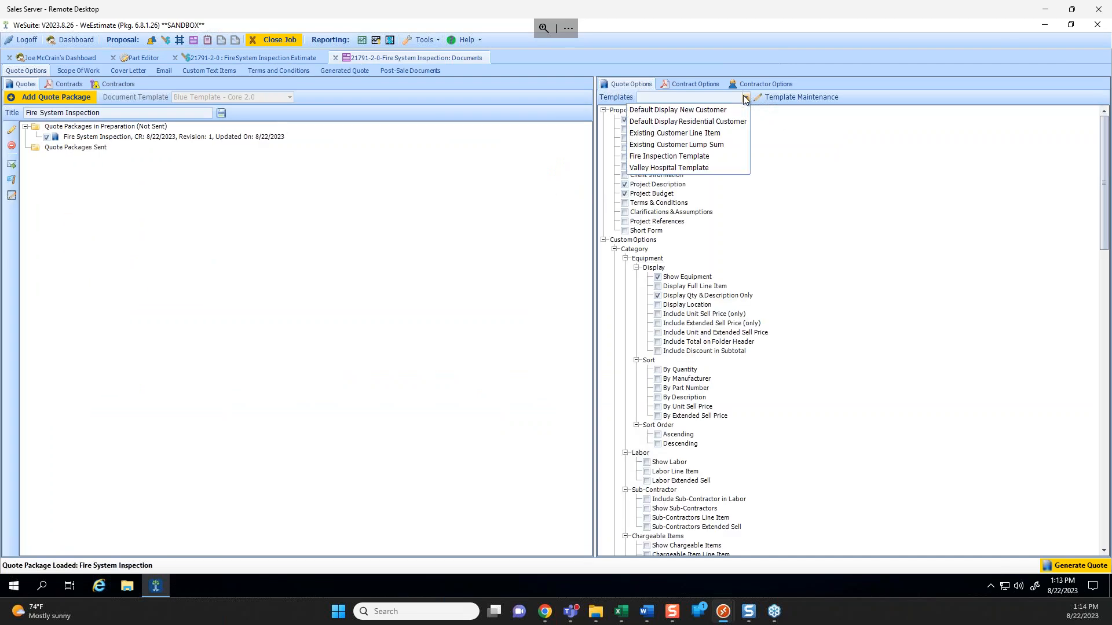
click(669, 156)
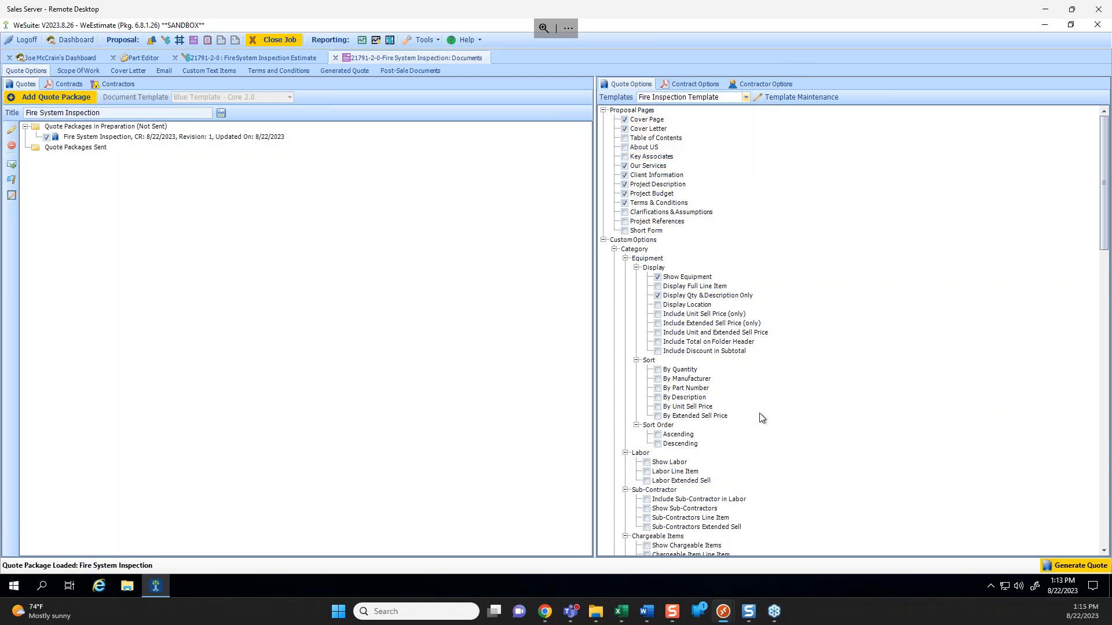
scroll(783, 466, down, 5)
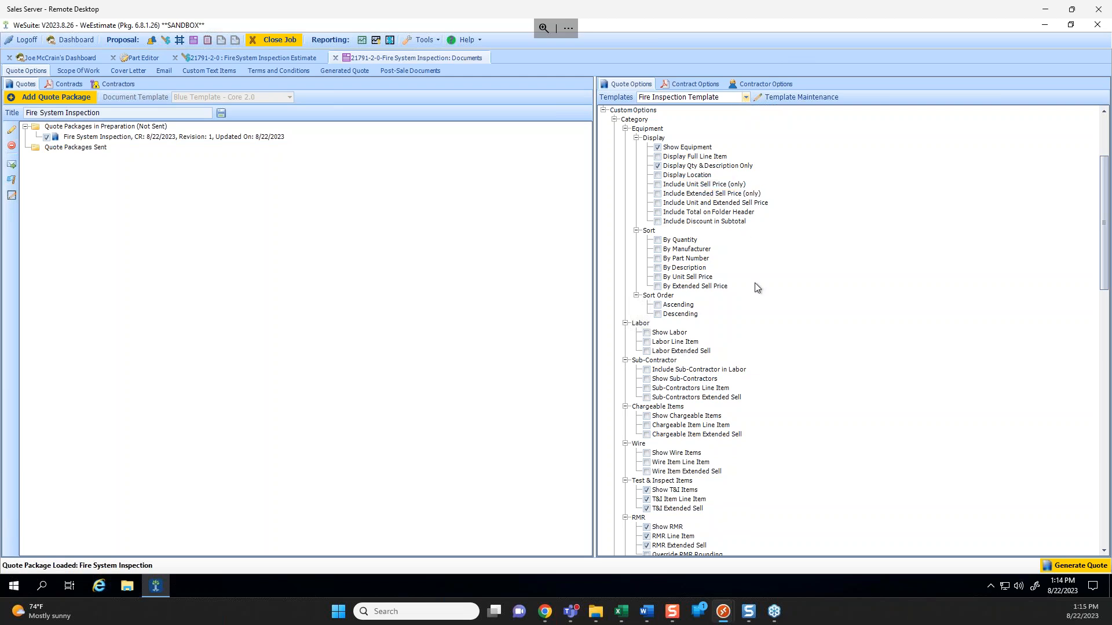
scroll(772, 308, down, 3)
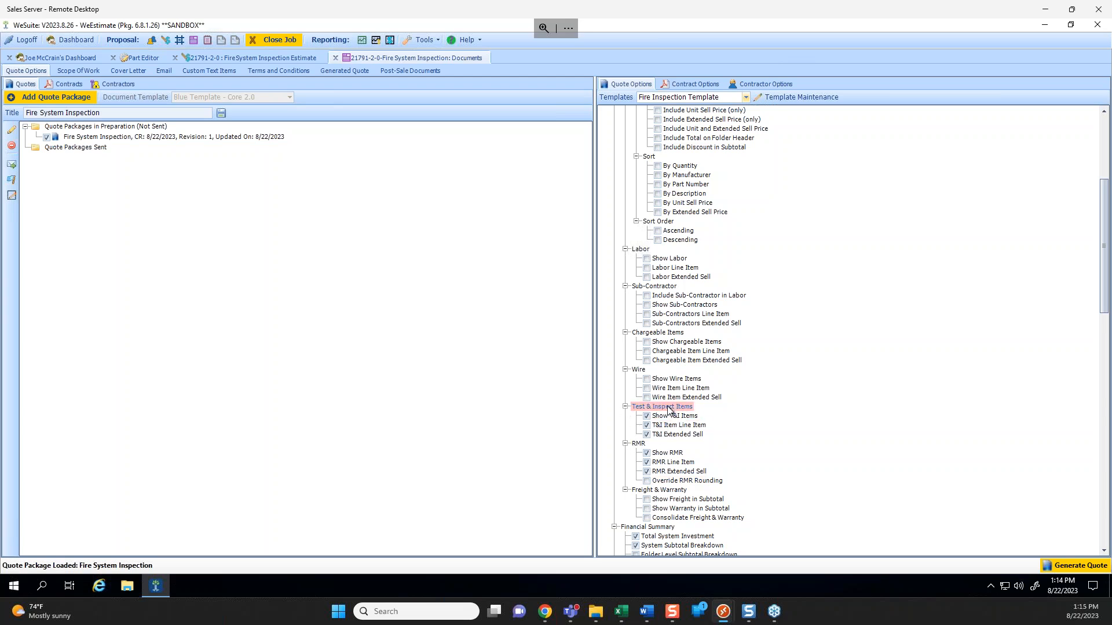
click(629, 406)
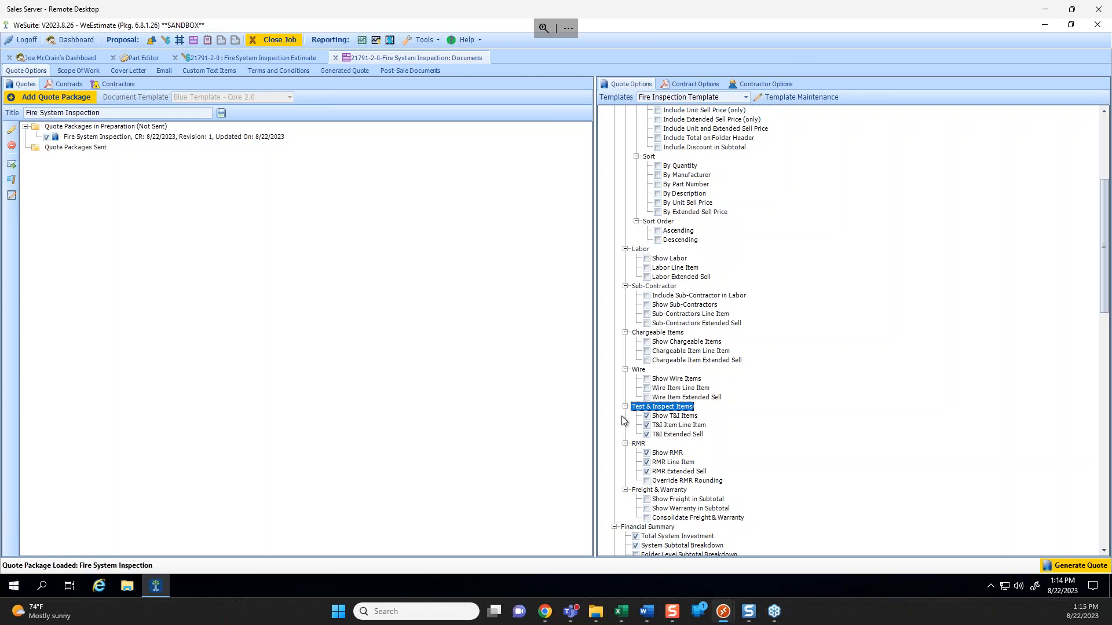
click(287, 58)
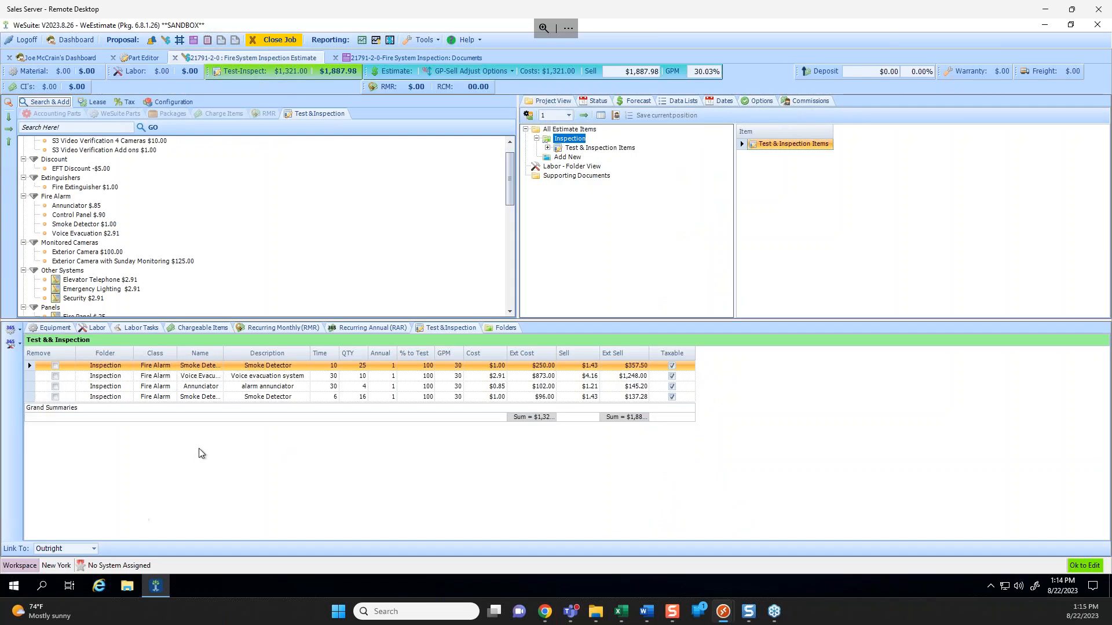
click(401, 60)
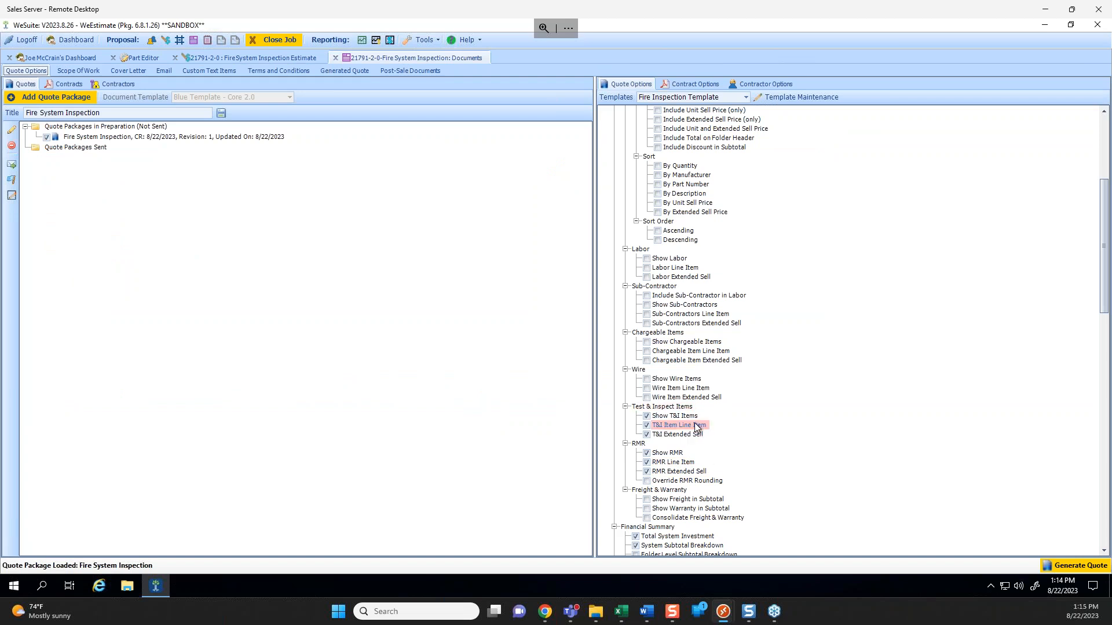
Generate the Fire System Inspection quote and compare its Investment page with the quote options and the estimate's test items.
click(1076, 565)
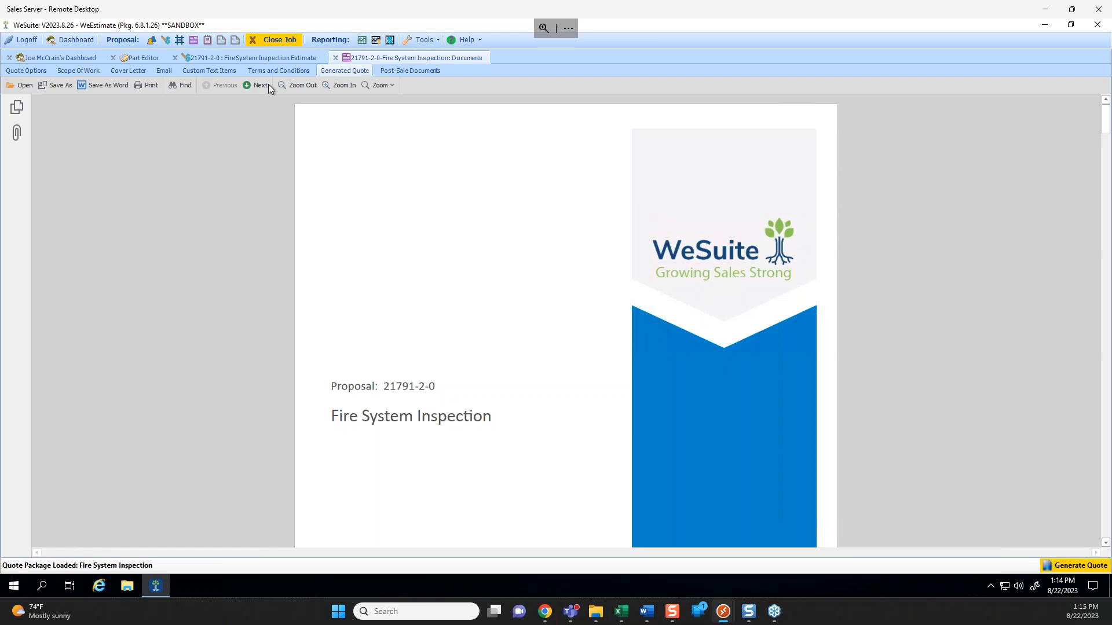
click(266, 84)
click(266, 84)
click(266, 85)
click(266, 84)
click(266, 85)
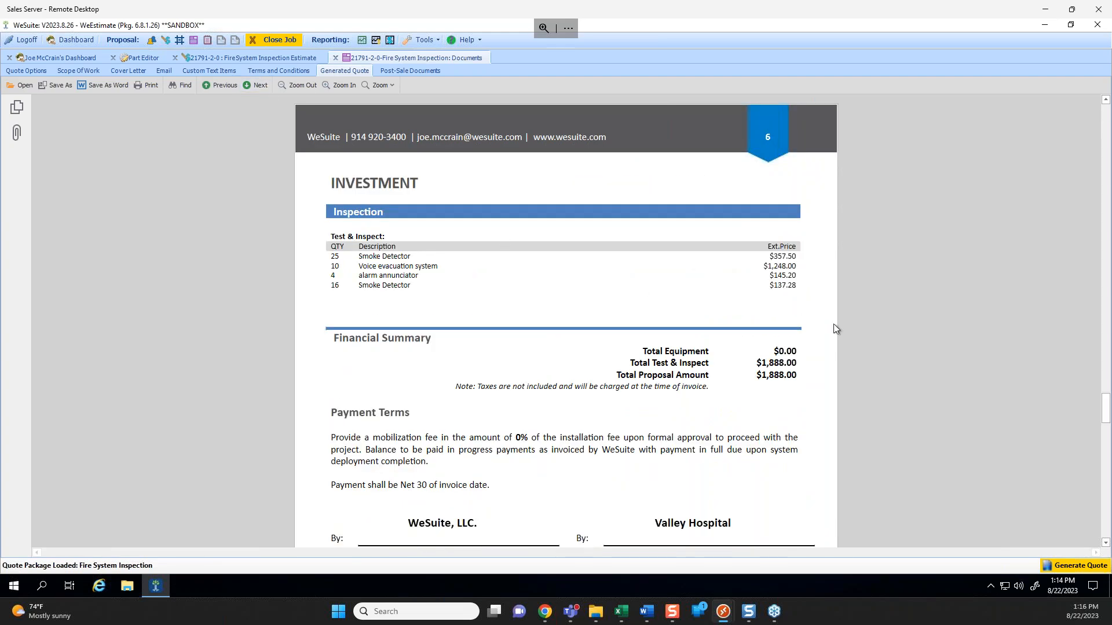
scroll(832, 318, up, 1)
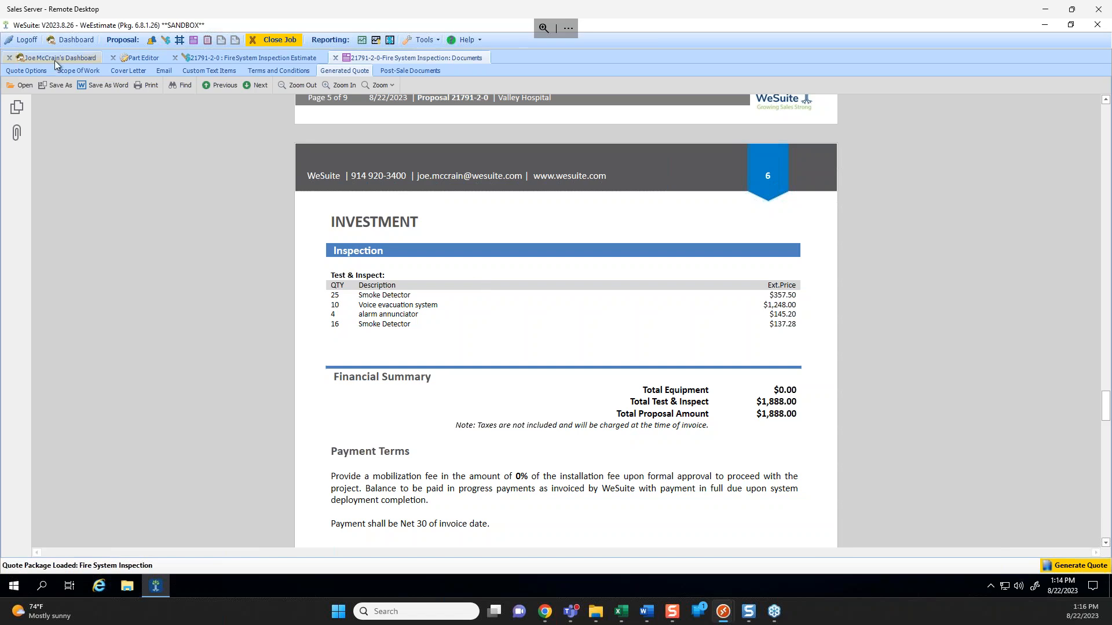
click(33, 72)
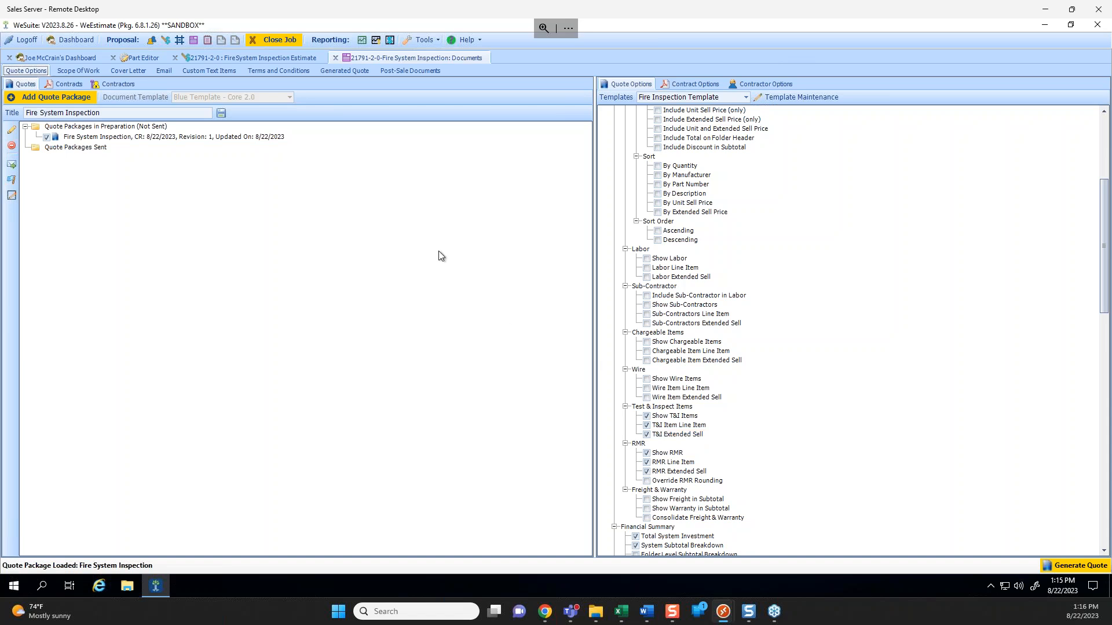
click(283, 58)
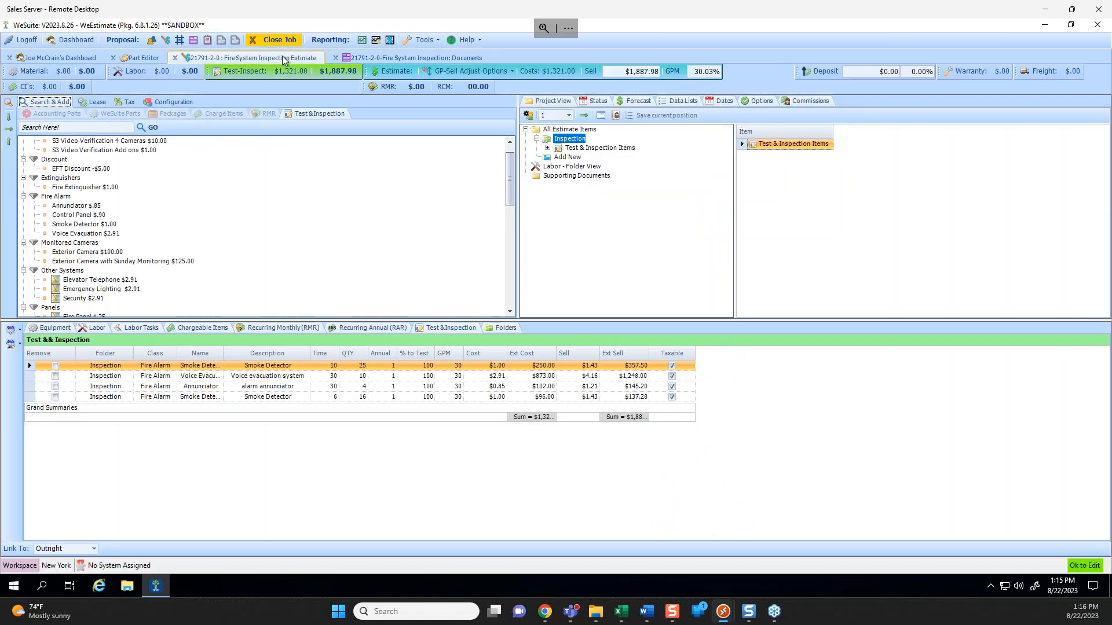
click(387, 56)
click(348, 70)
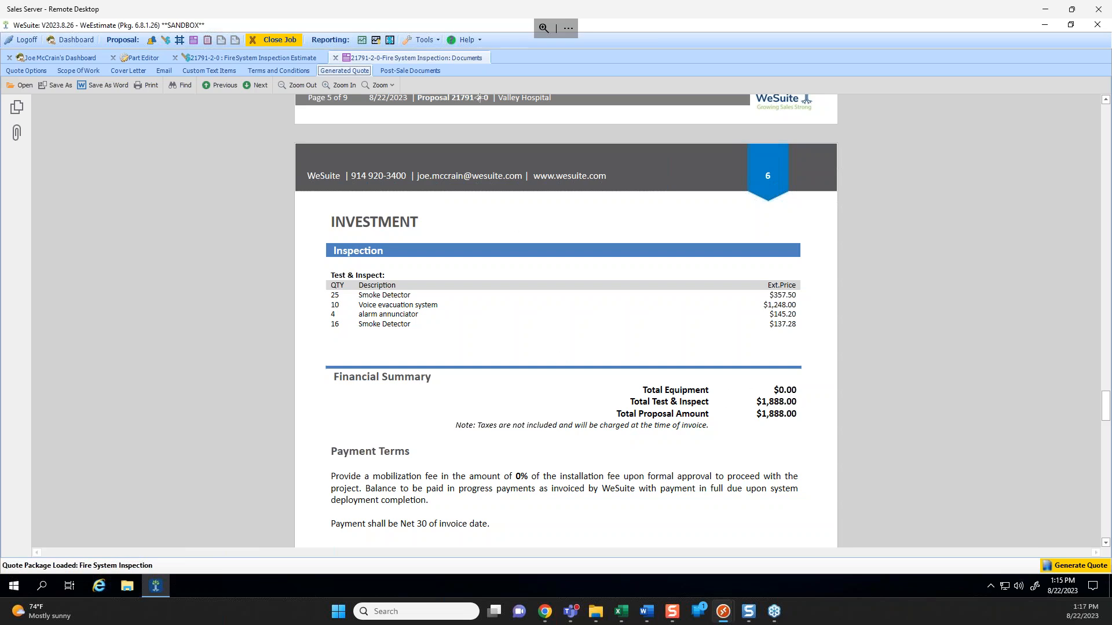
Link the estimate's test and inspection items to RMR instead of outright billing.
click(207, 54)
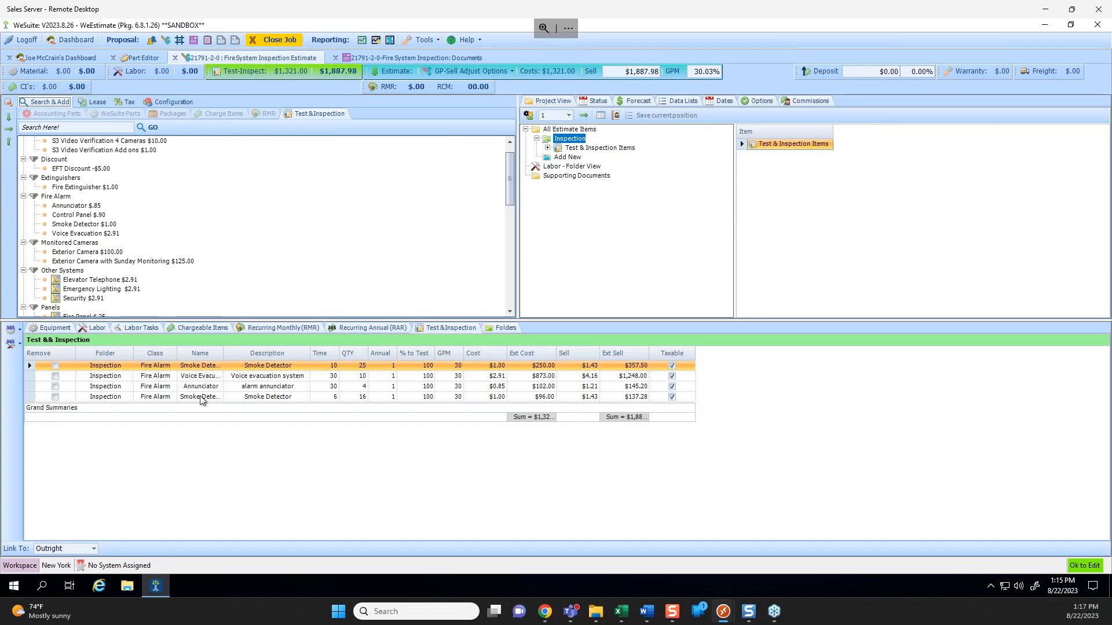
click(94, 549)
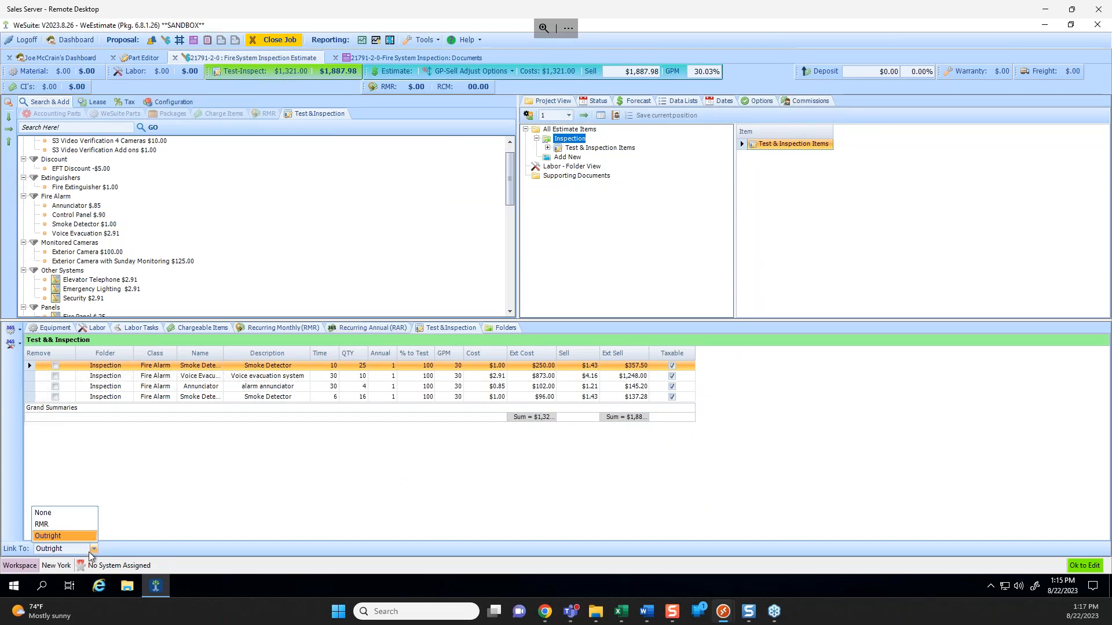
click(60, 526)
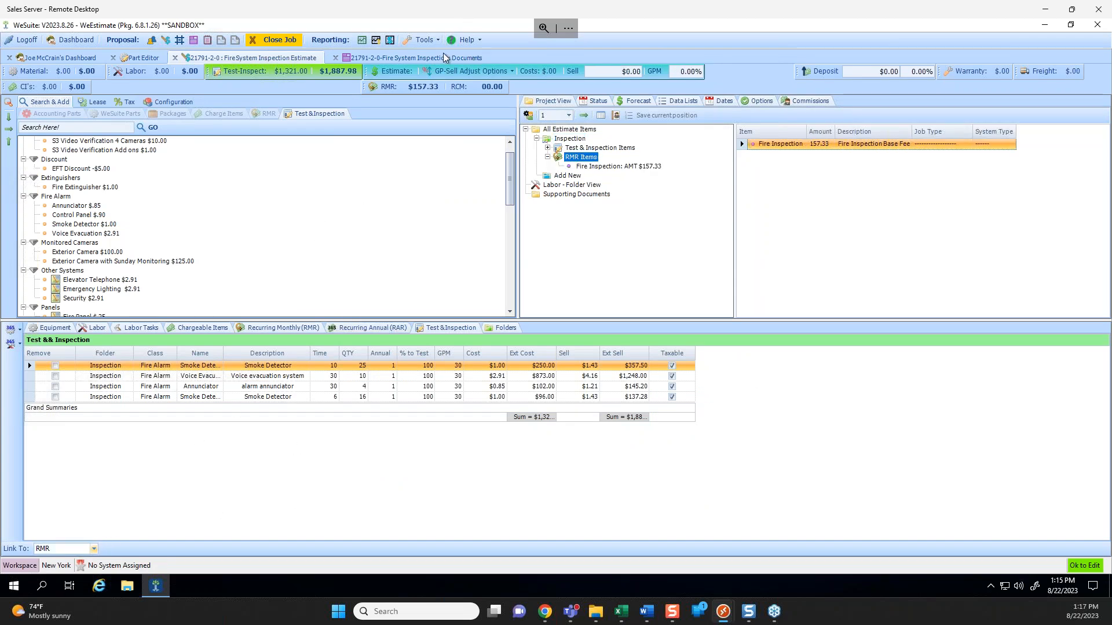
Regenerate the quote and check the Fire Inspection Base Fee and Annual Professional Services lines on its Investment page.
click(445, 57)
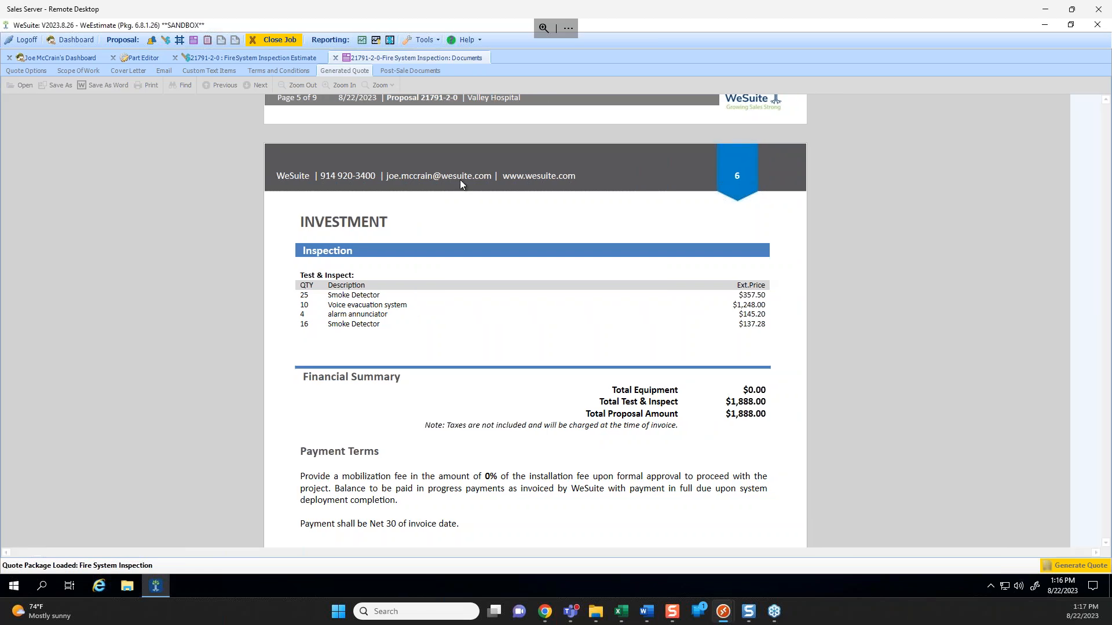
click(261, 85)
click(261, 86)
click(260, 86)
click(261, 85)
click(261, 86)
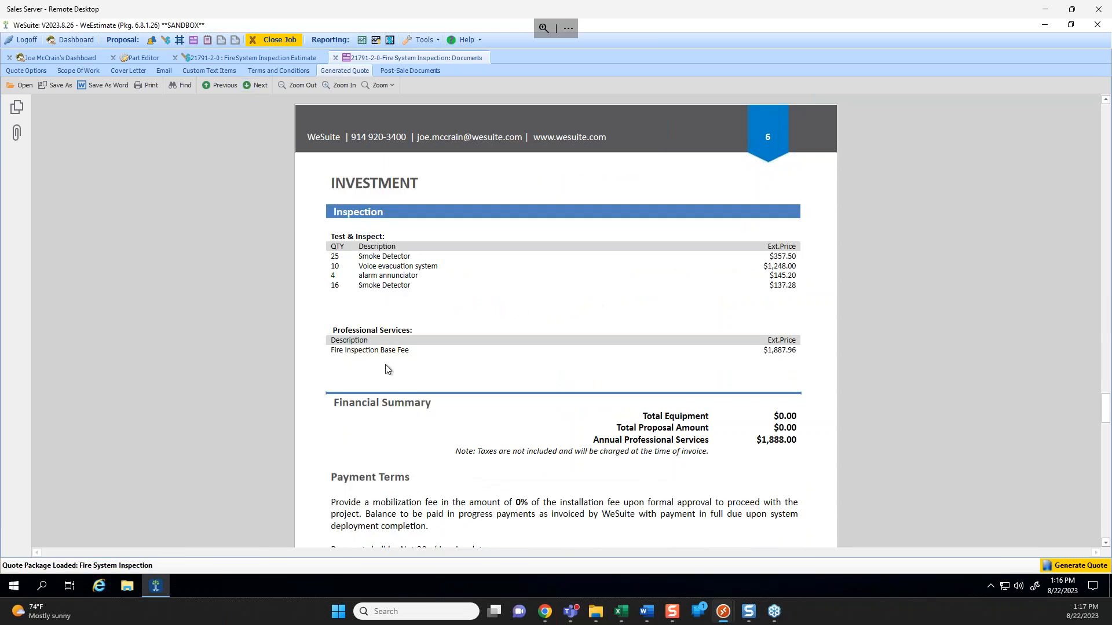
drag(331, 351, 804, 352)
drag(594, 441, 792, 441)
click(759, 394)
Set the billing frequency of the Fire Inspection recurring monthly item to Monthly.
click(282, 58)
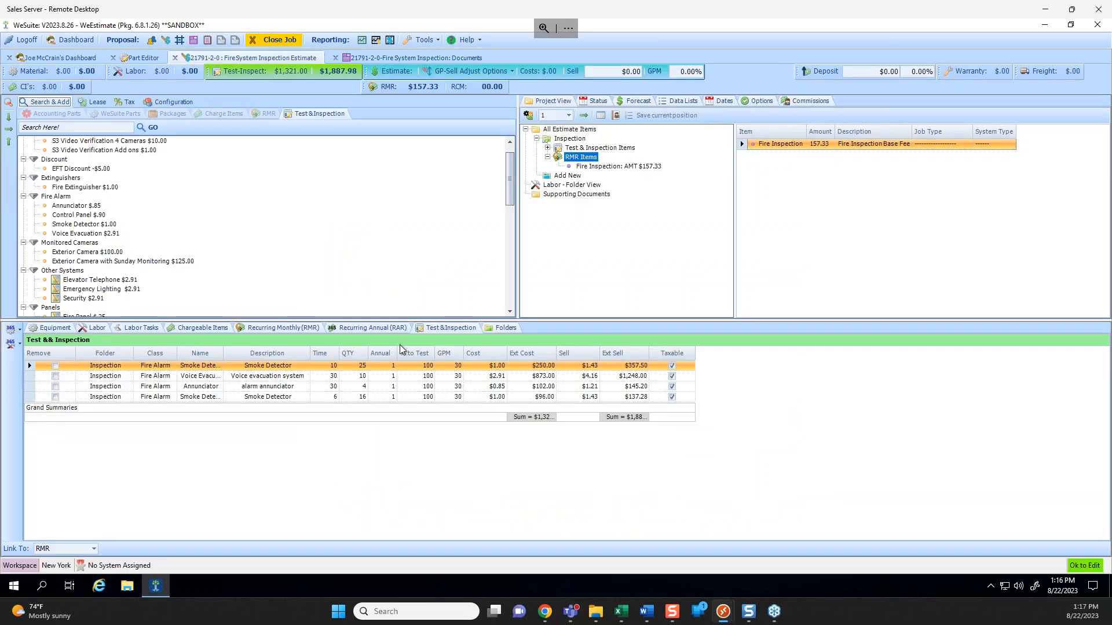
click(288, 328)
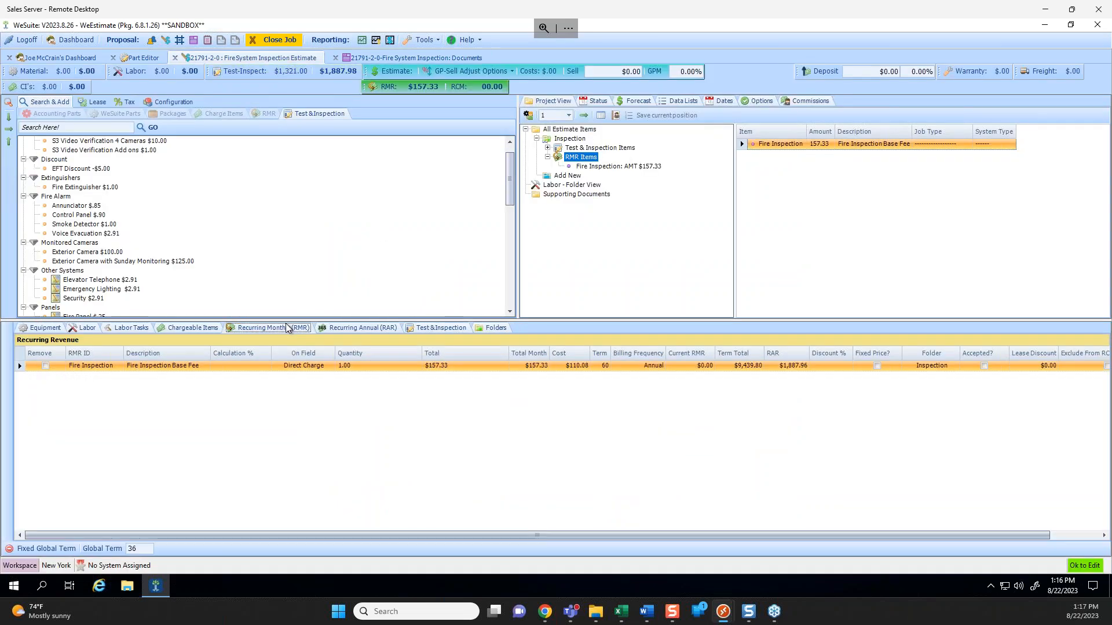
click(659, 367)
click(606, 367)
click(660, 366)
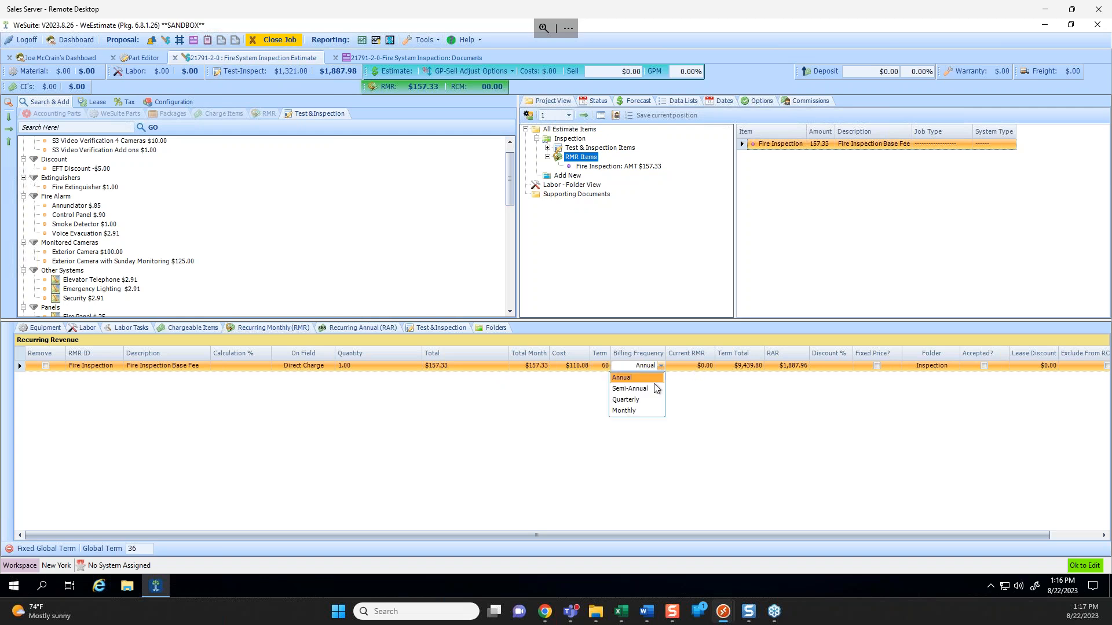
click(627, 411)
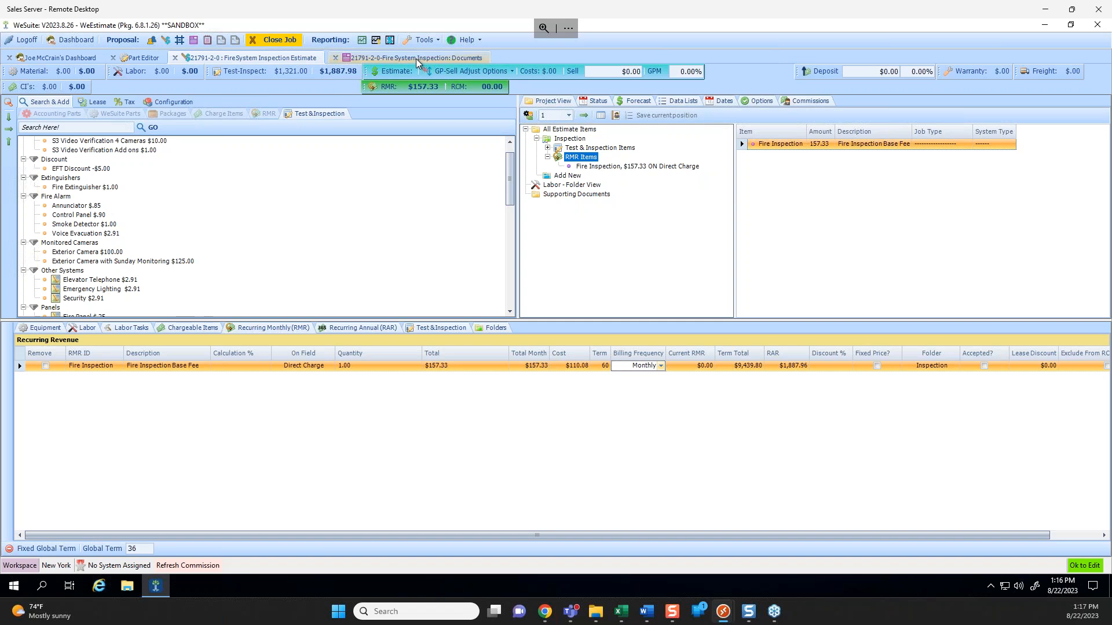
Turn off T&I Extended Sell in the quote options and regenerate the quote.
click(416, 58)
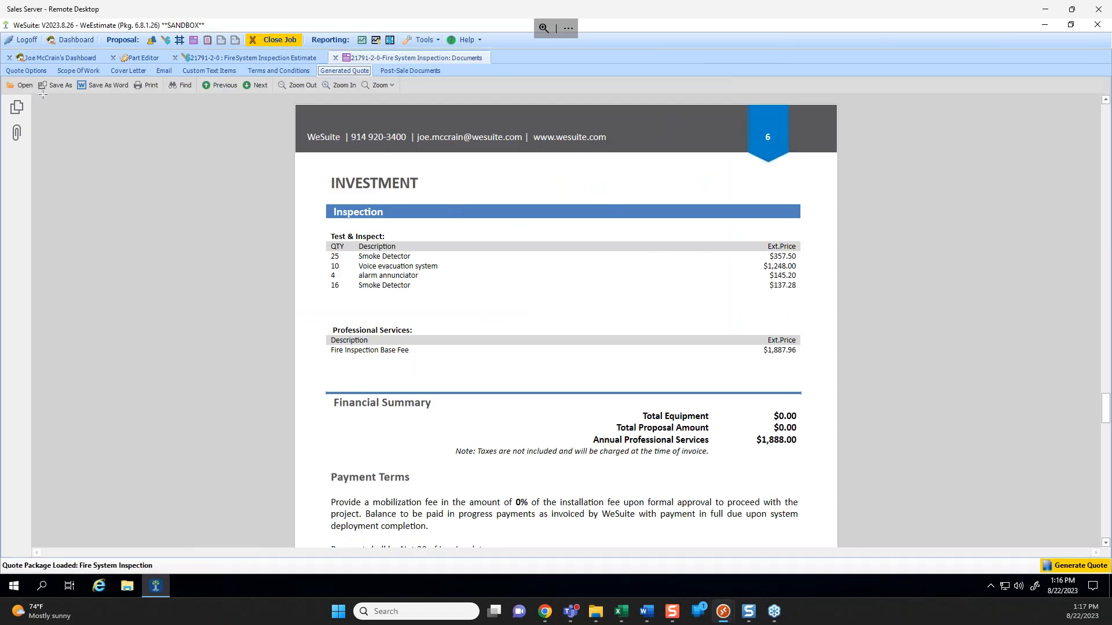
click(26, 71)
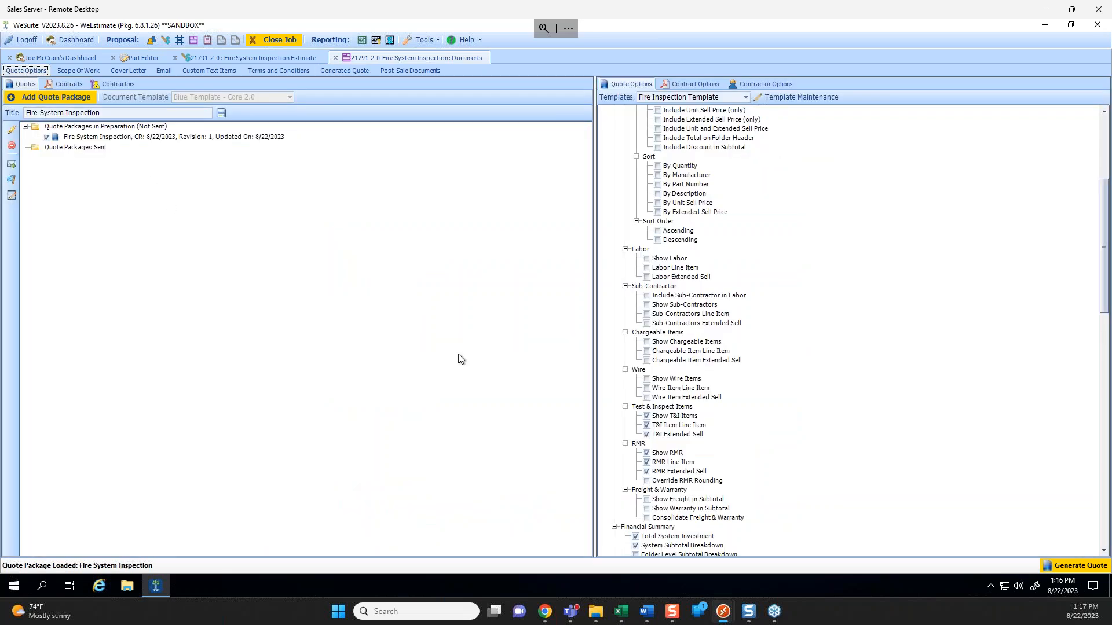
click(647, 435)
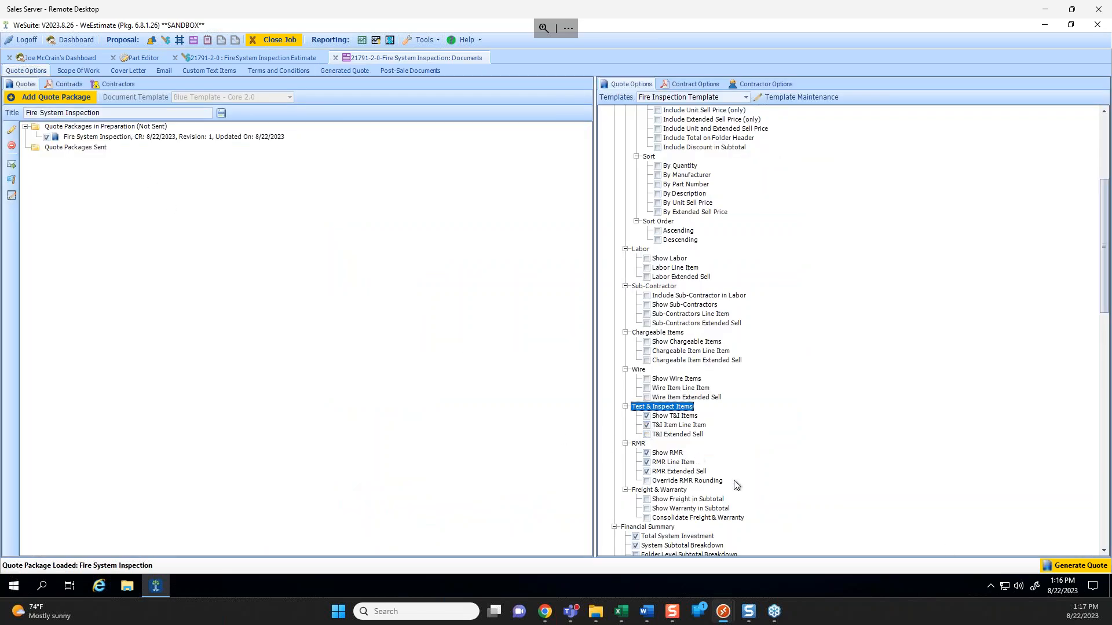
click(1078, 566)
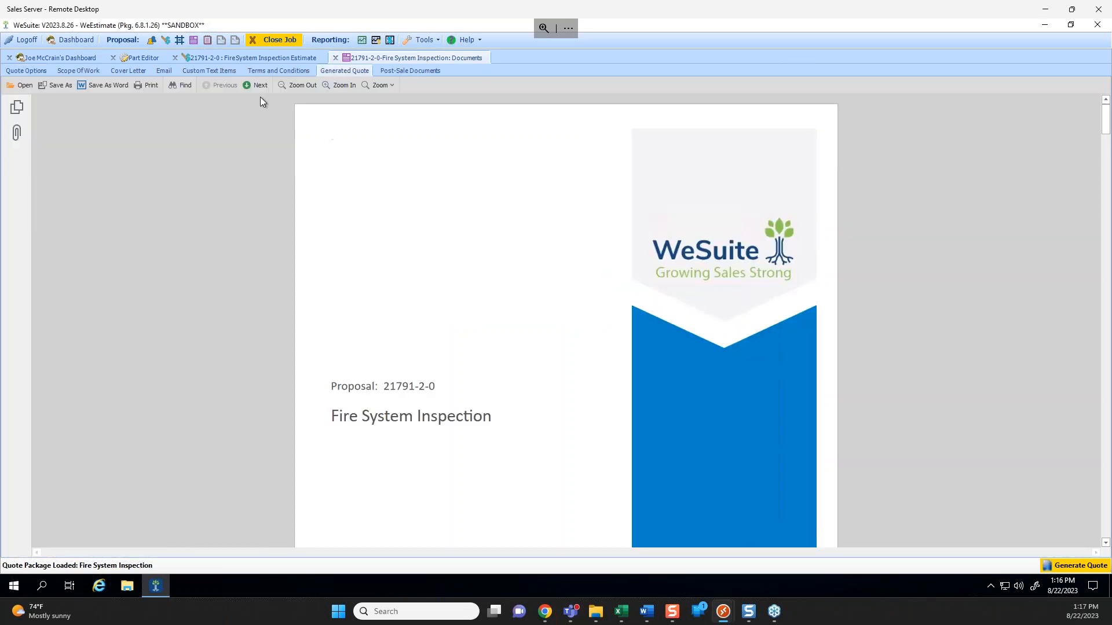
Page through the regenerated quote to its Investment page and review the Test & Inspect and Professional Services sections.
click(252, 86)
click(252, 87)
click(252, 87)
click(252, 87)
click(252, 87)
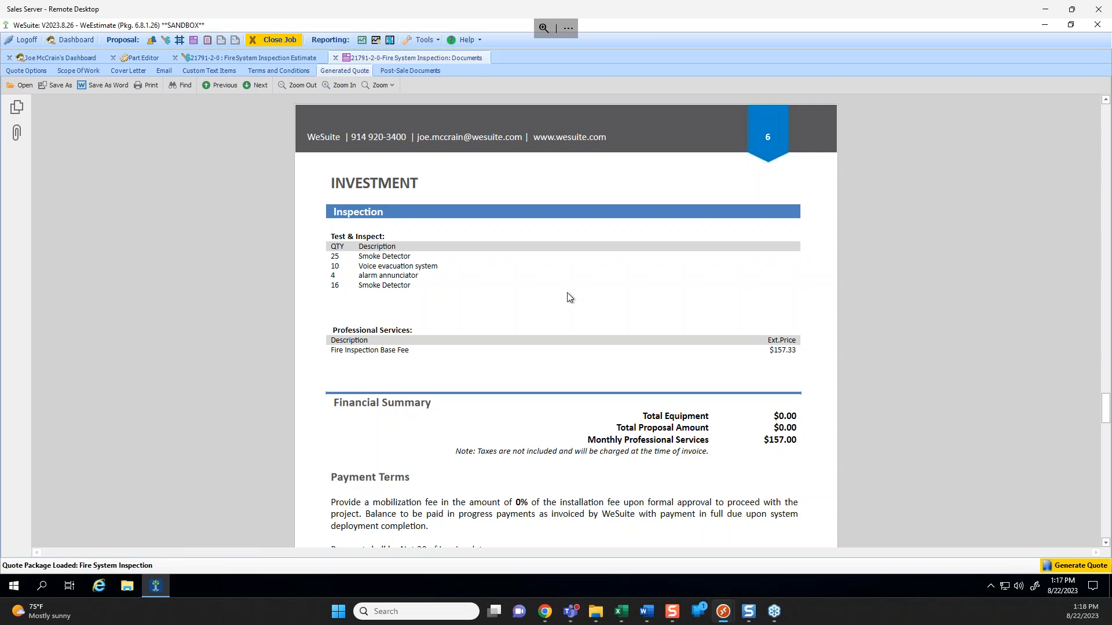
Compare the T&I and RMR quote options with the quote's Investment page, including its Financial Summary and Payment Terms.
click(21, 72)
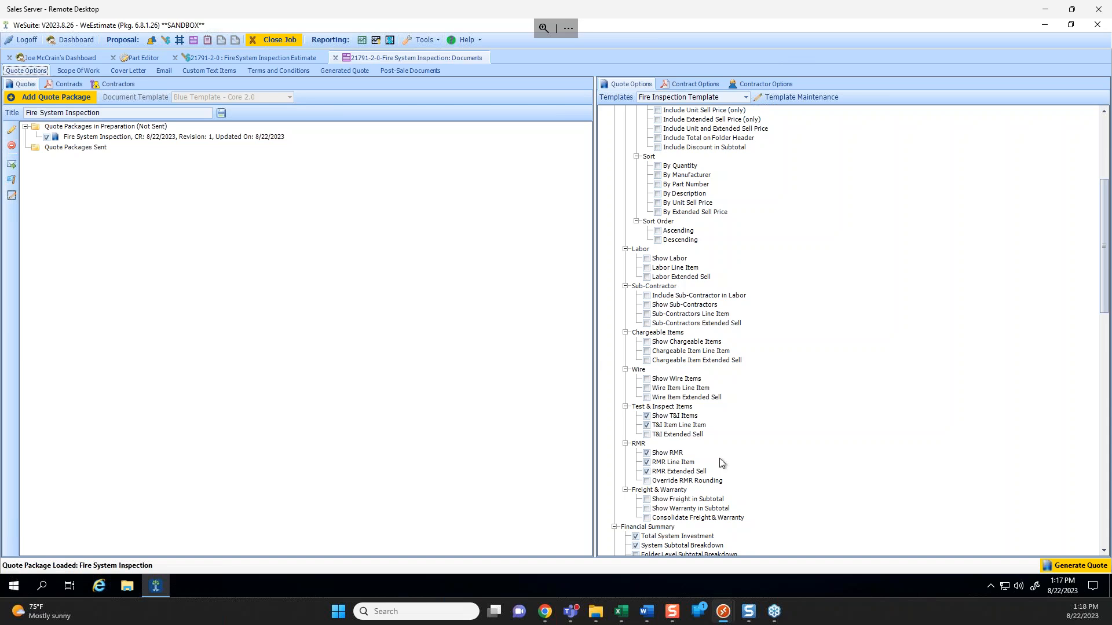
click(360, 72)
scroll(814, 385, down, 3)
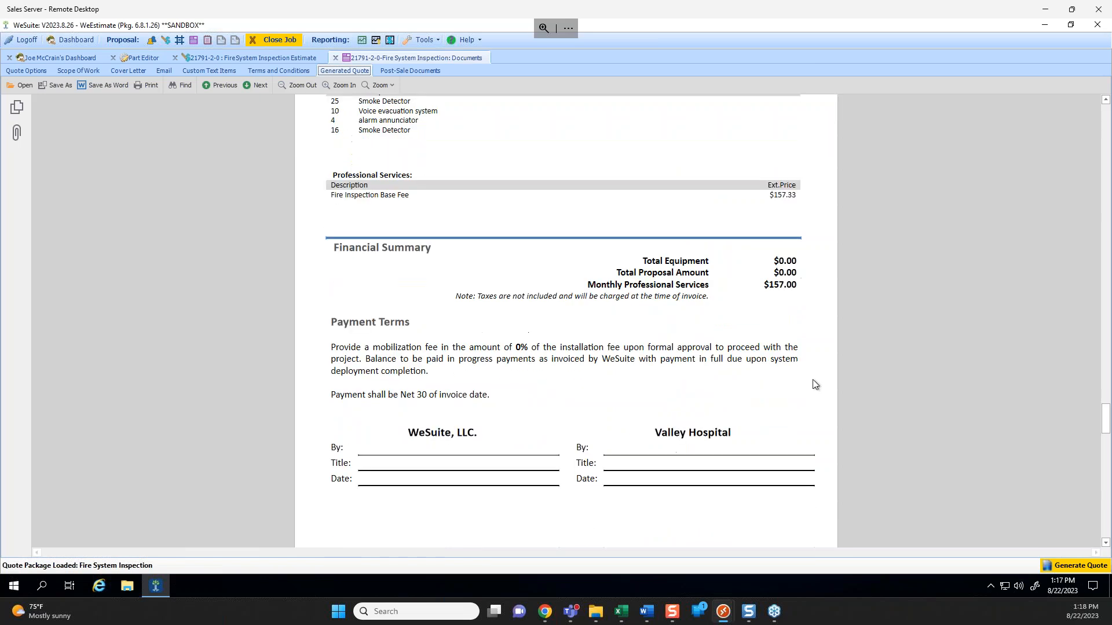
scroll(814, 385, up, 2)
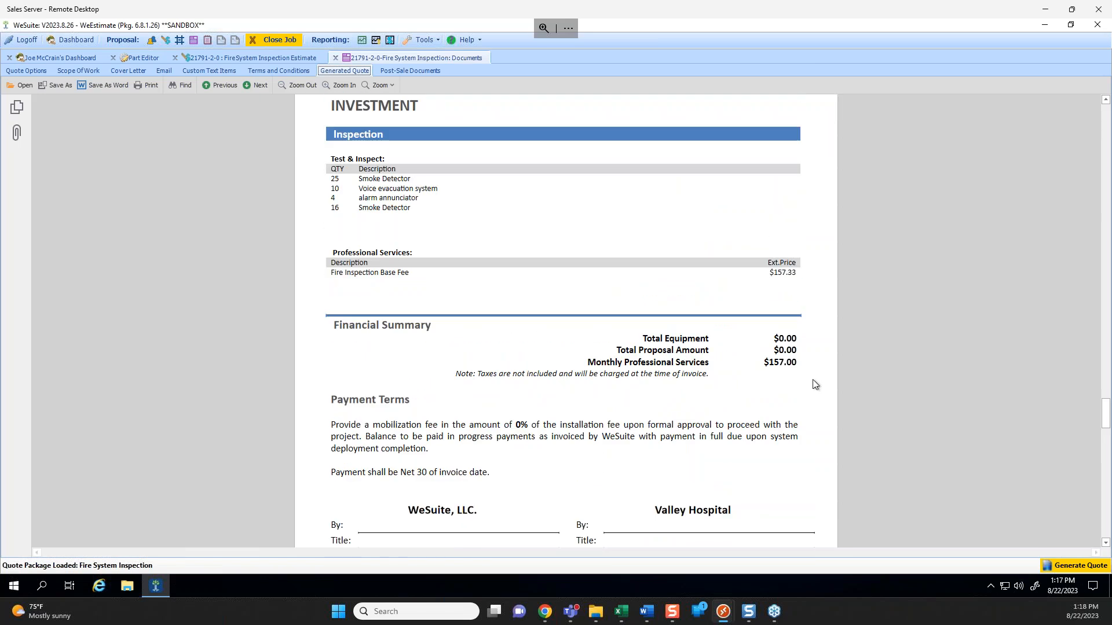
scroll(744, 357, up, 1)
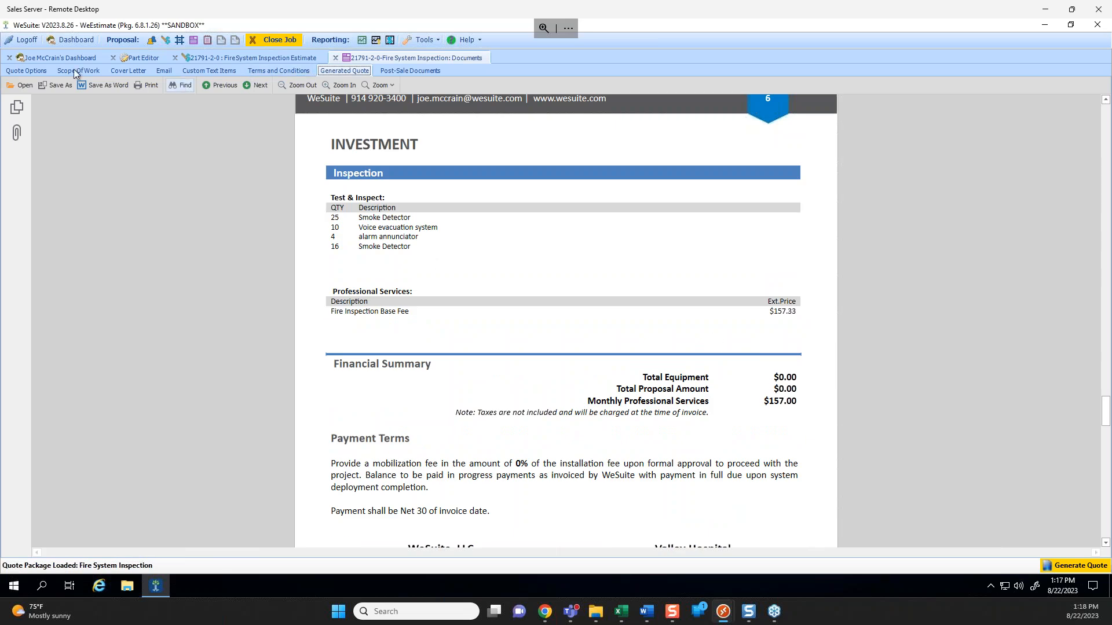
click(26, 70)
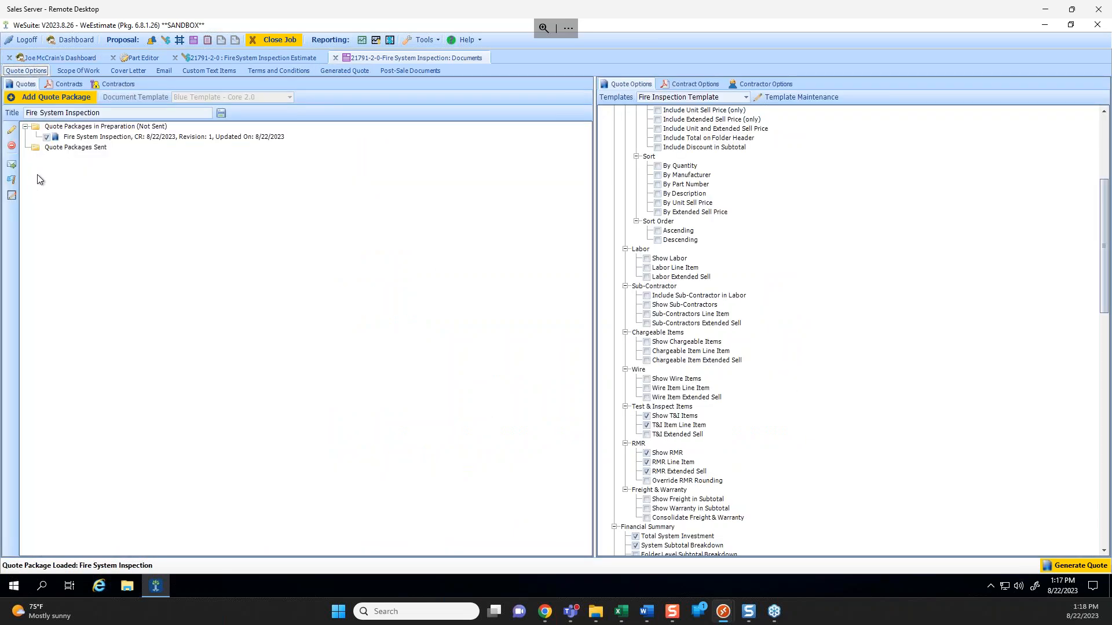
Look over the estimate's Inspection folder and the smoke detector parts in the Part Editor, including their accounting part setup.
click(284, 58)
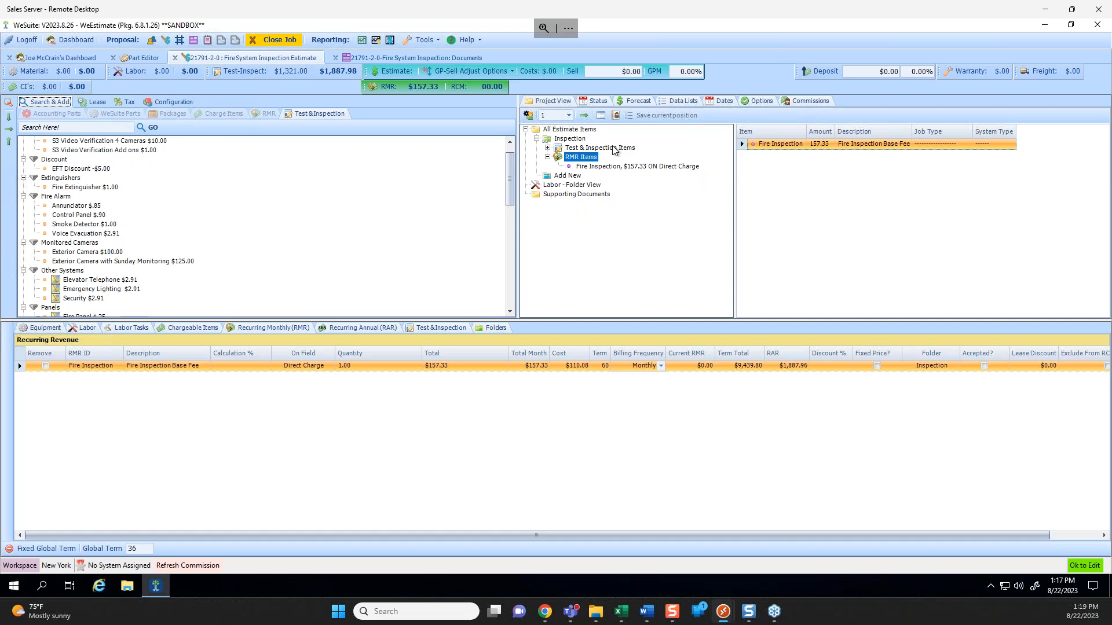
click(572, 140)
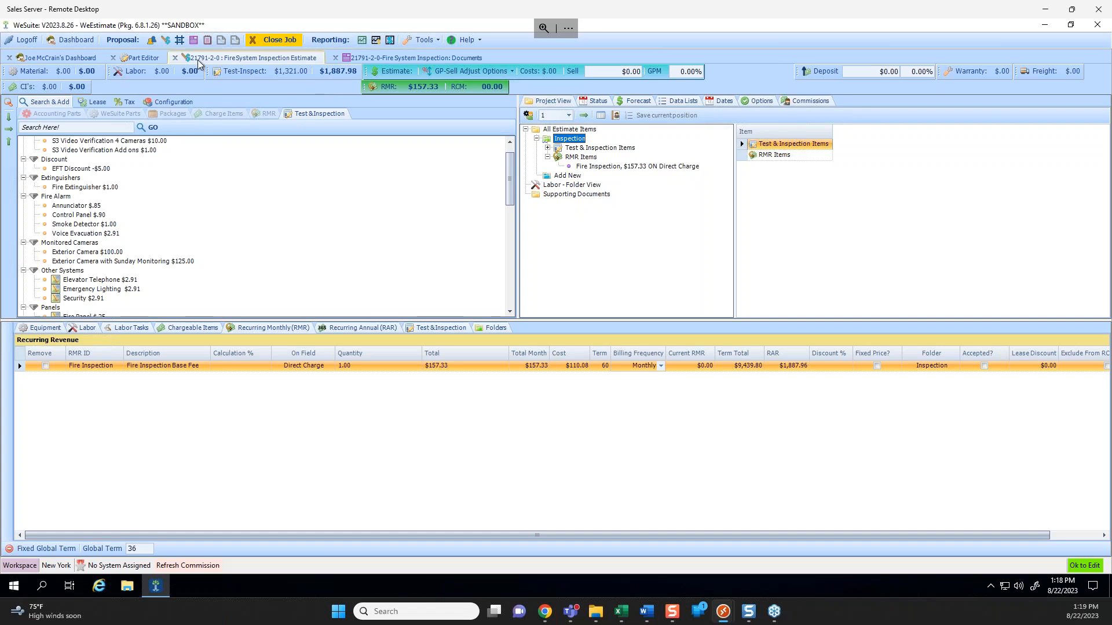
click(144, 58)
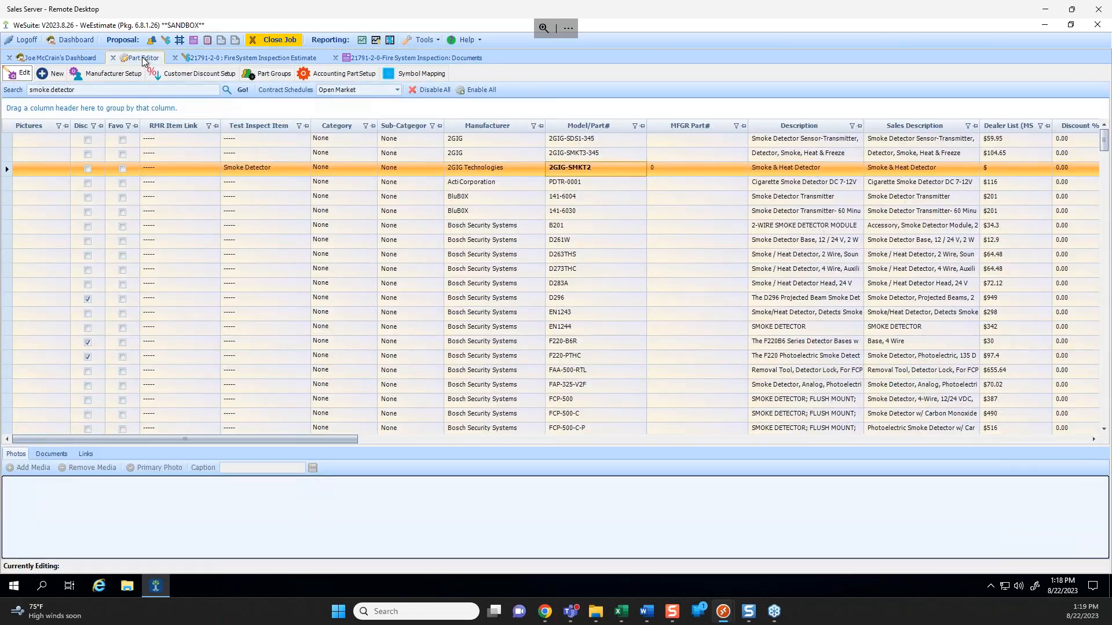
click(425, 40)
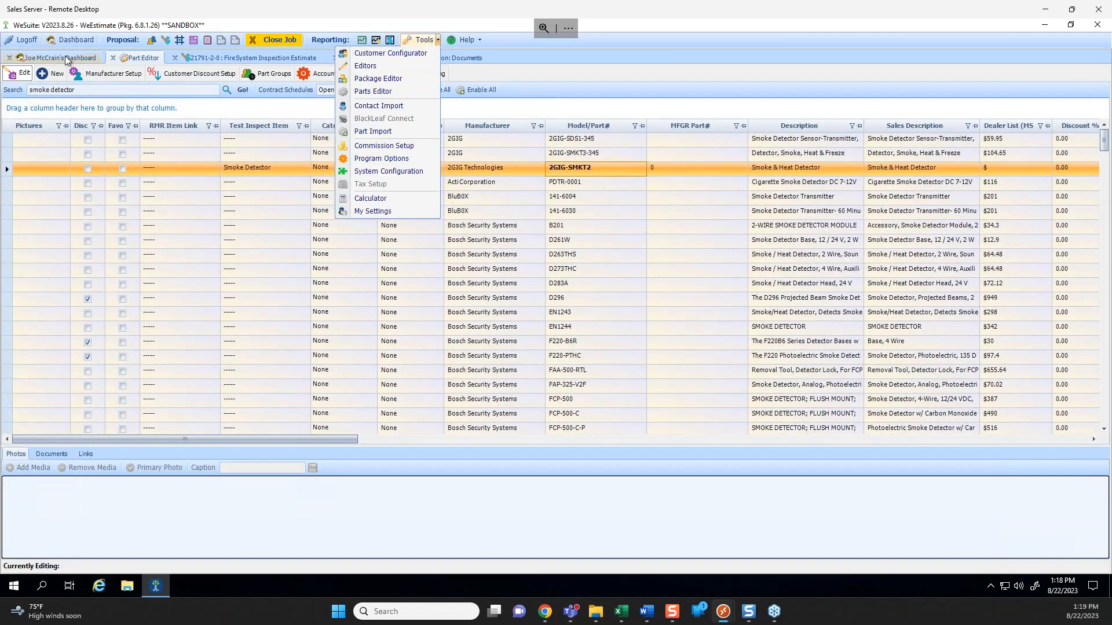
click(131, 59)
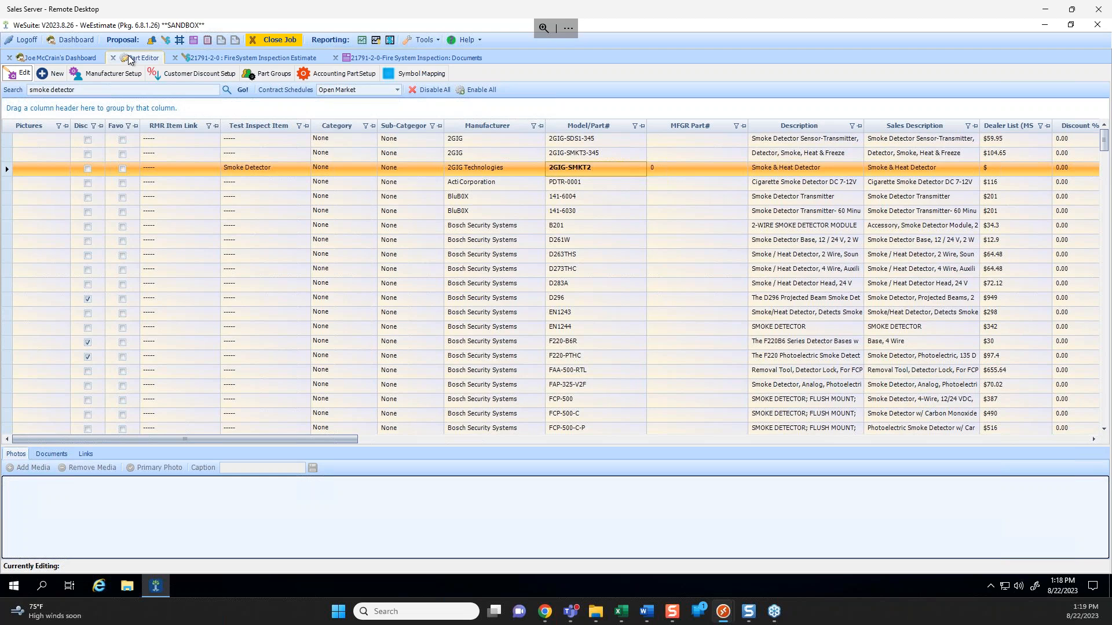
click(345, 75)
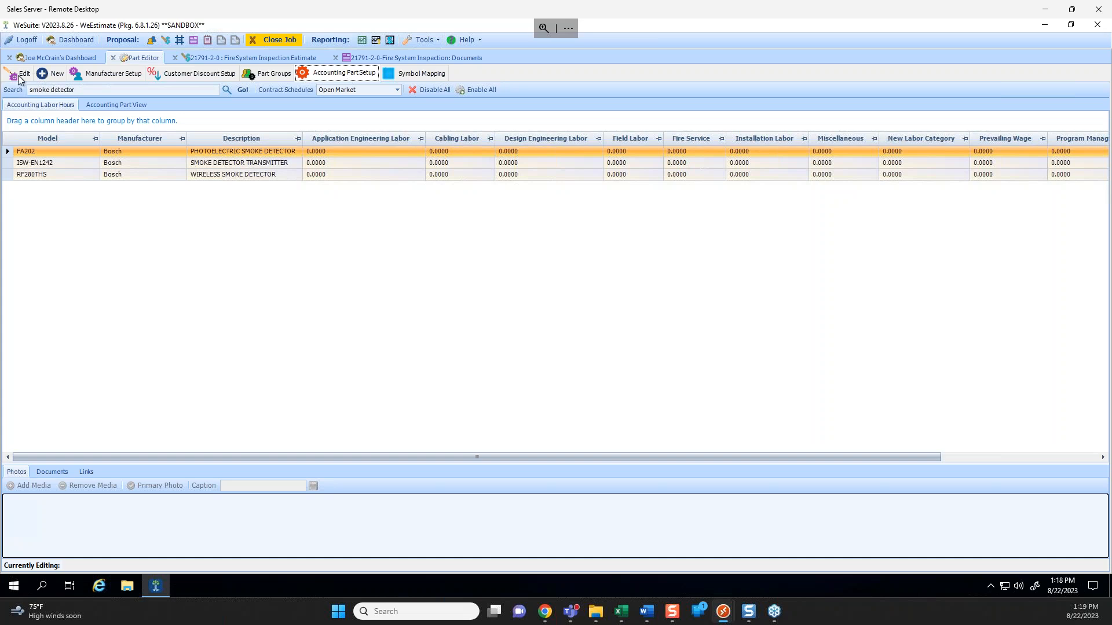
click(20, 76)
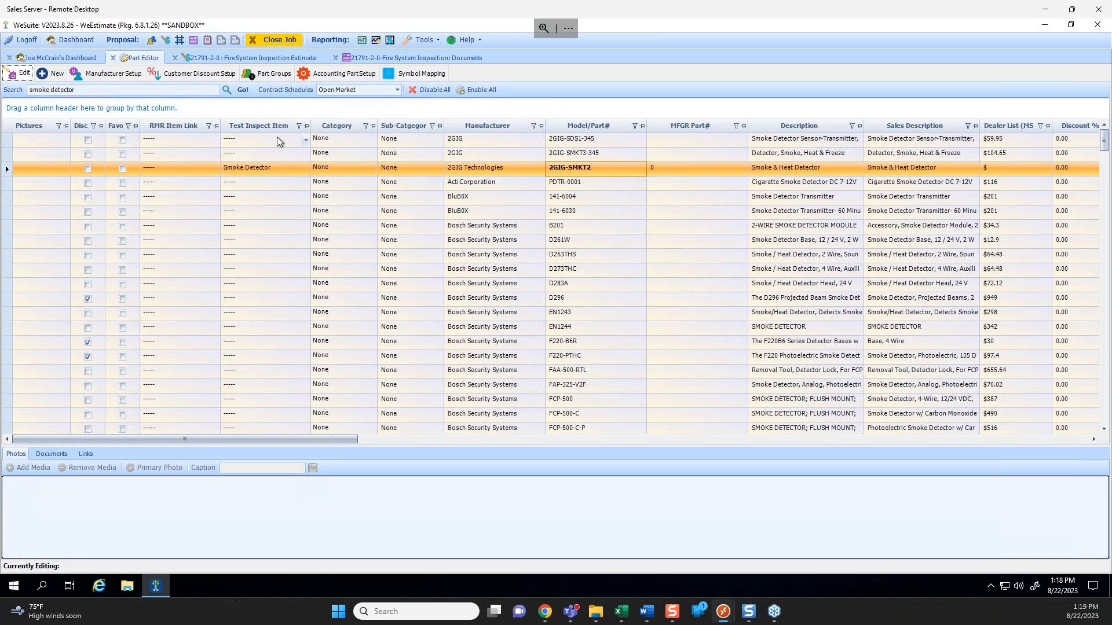
Examine the Test Inspect Item of part 2GIG-SMKT2 and the RMR Item Link choices for the Bosch B201 part.
click(603, 168)
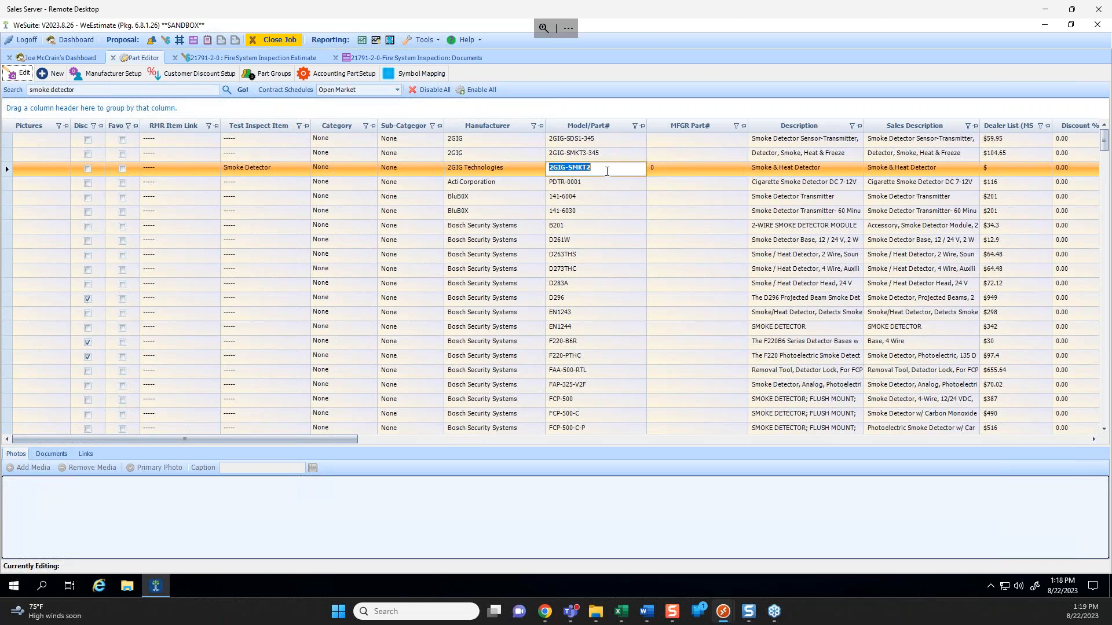
click(307, 170)
click(307, 169)
click(307, 170)
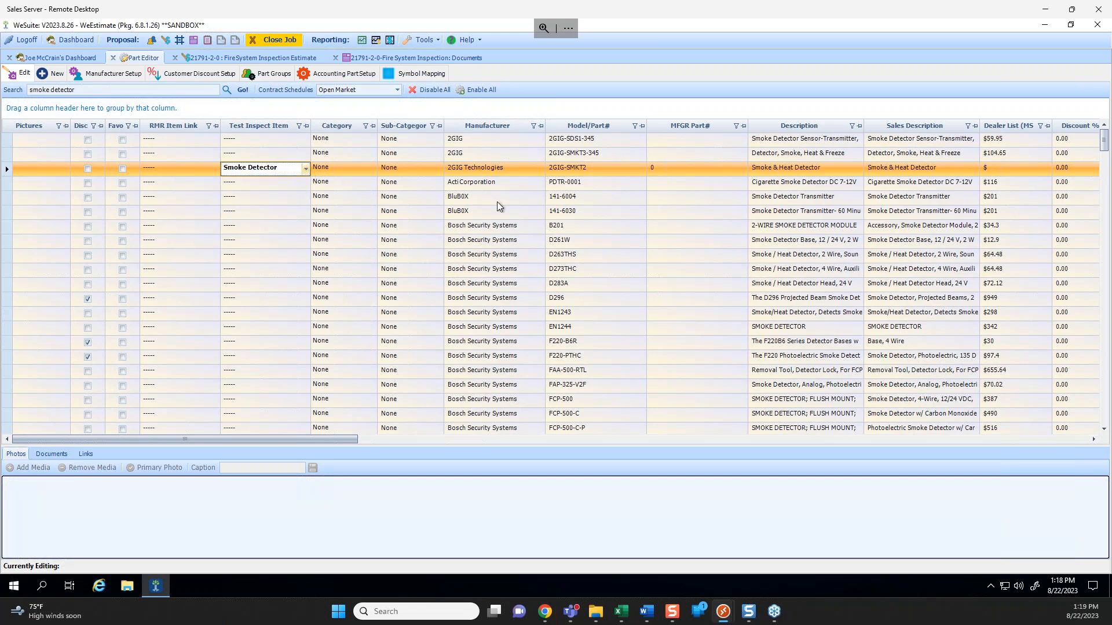
click(215, 227)
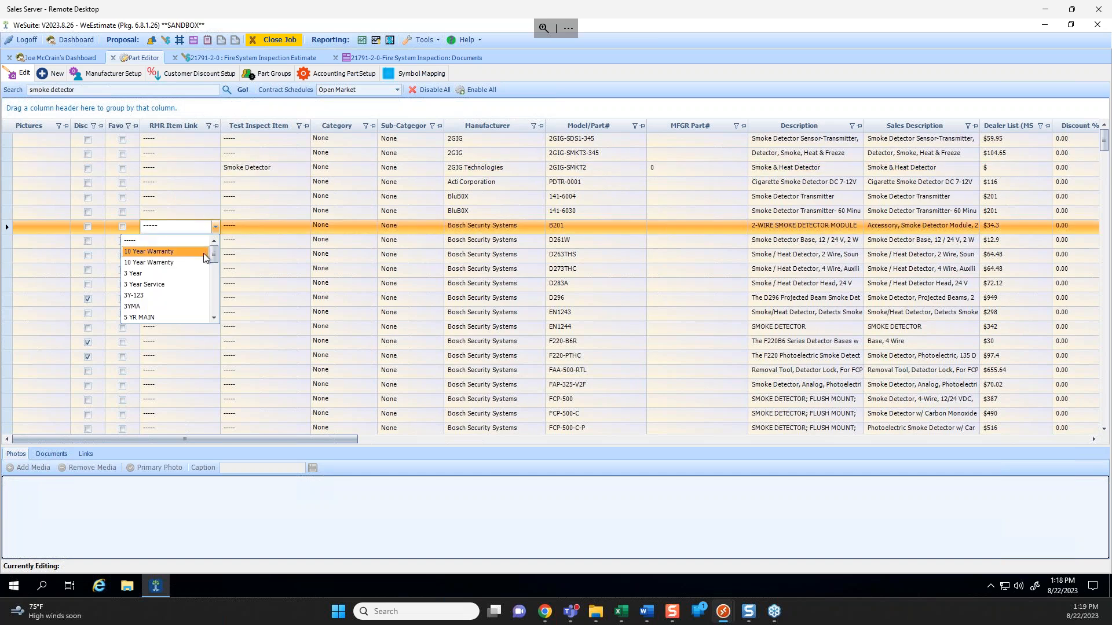
click(218, 228)
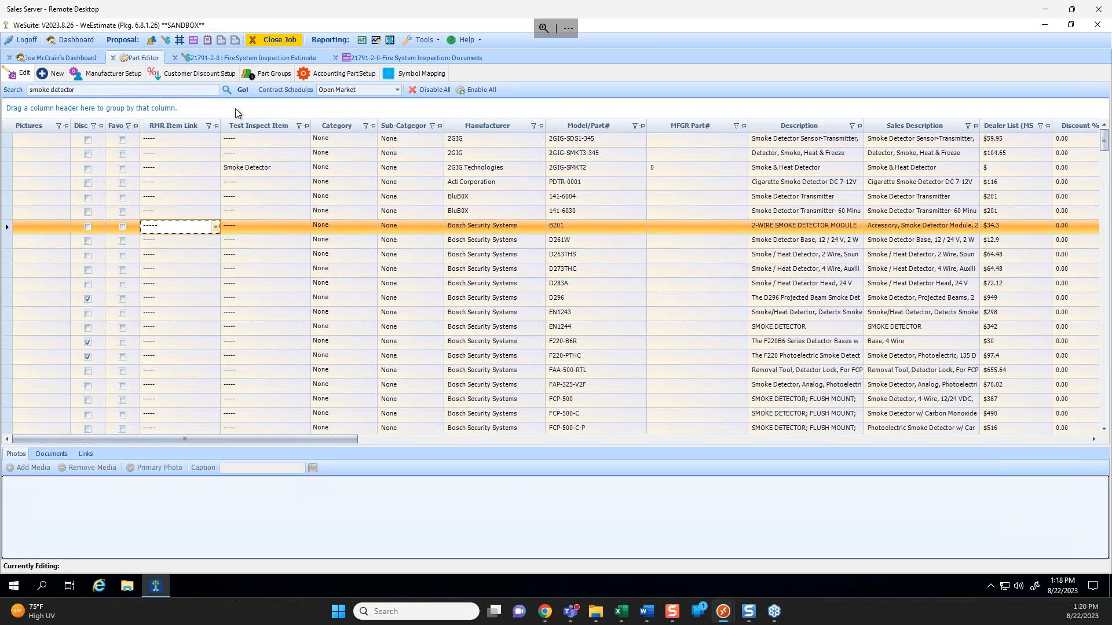
View the Accounting Parts search and the Test & Inspection items in the Fire System Inspection estimate.
click(255, 57)
click(52, 114)
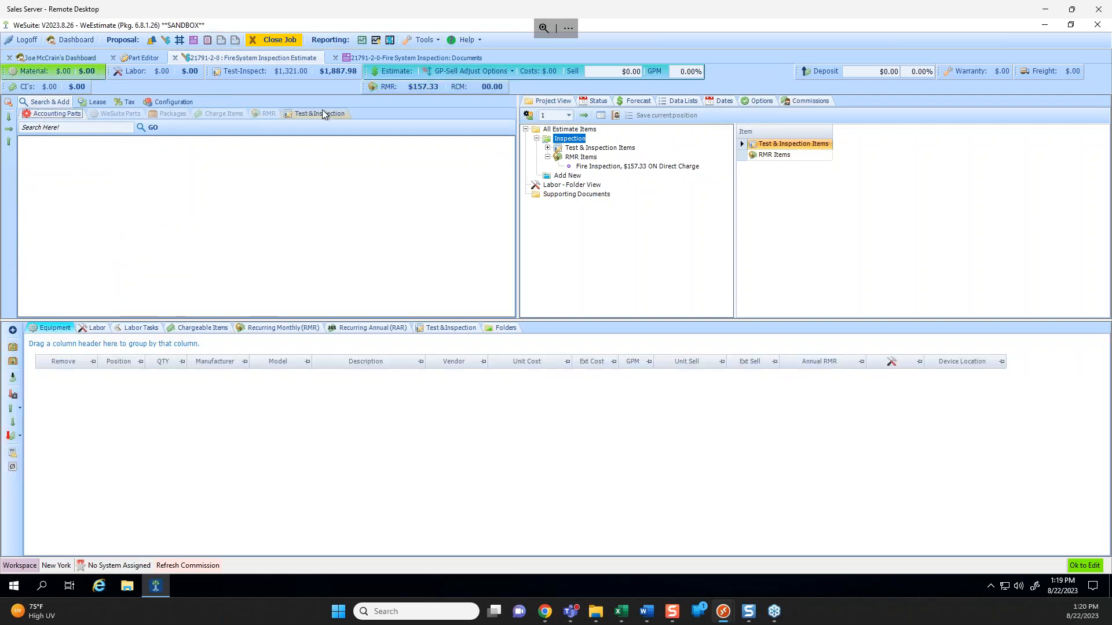
click(319, 113)
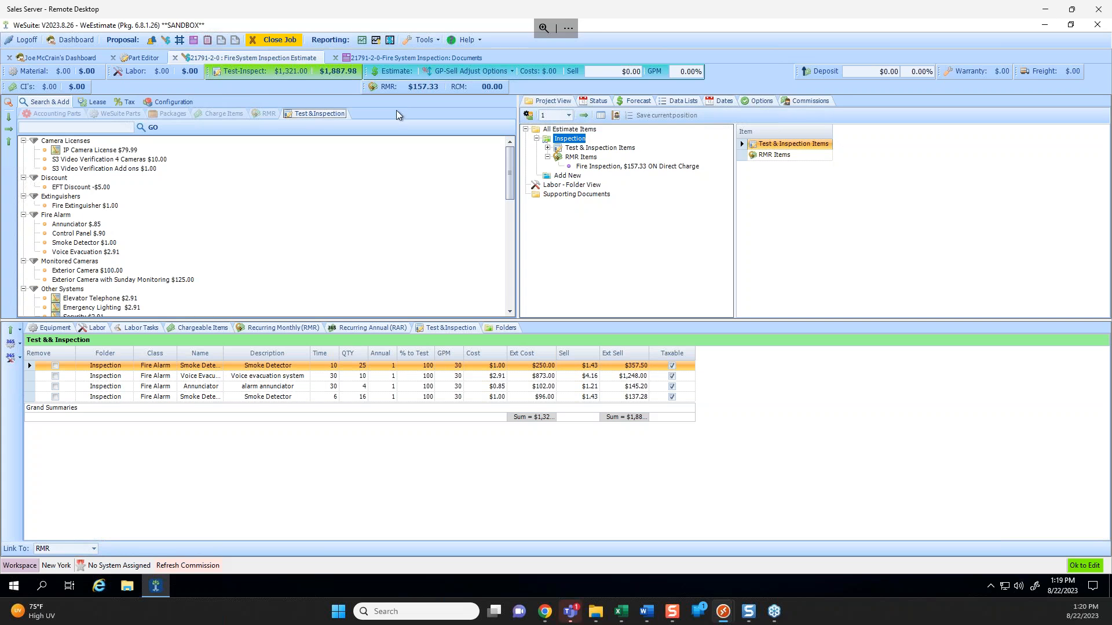
click(65, 113)
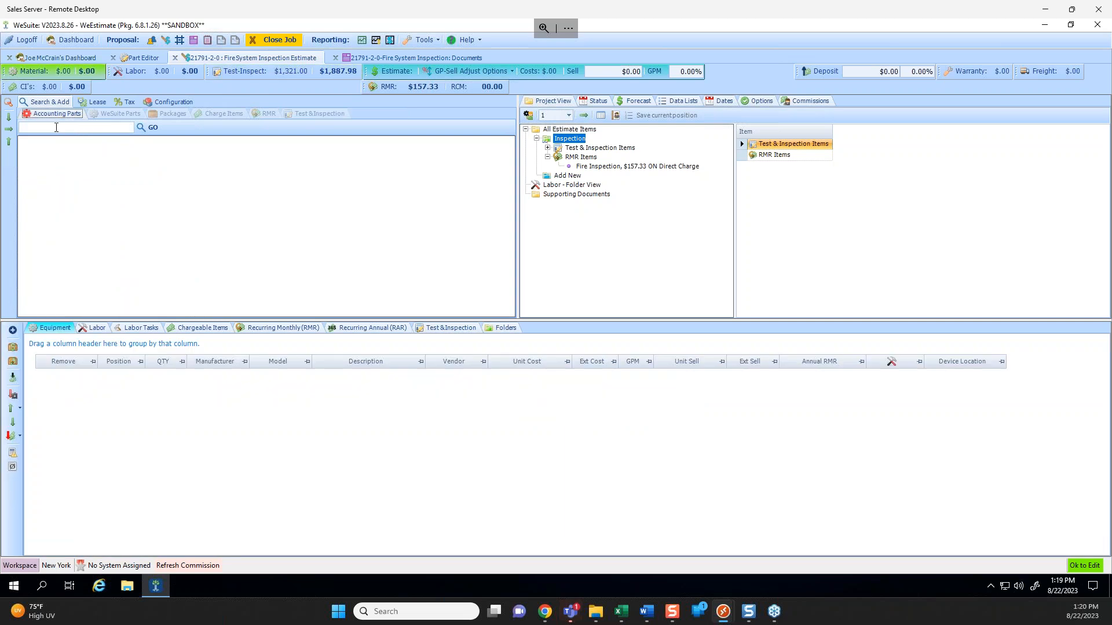
click(325, 117)
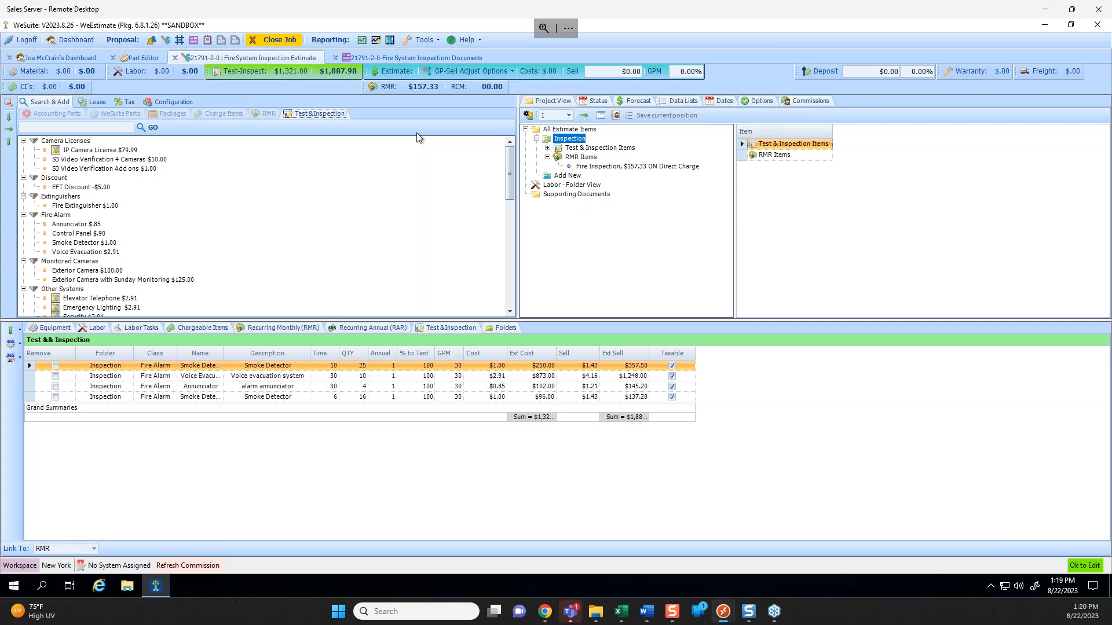
Turn off Round Figures under Financial Summary in the quote options and regenerate the quote.
click(451, 57)
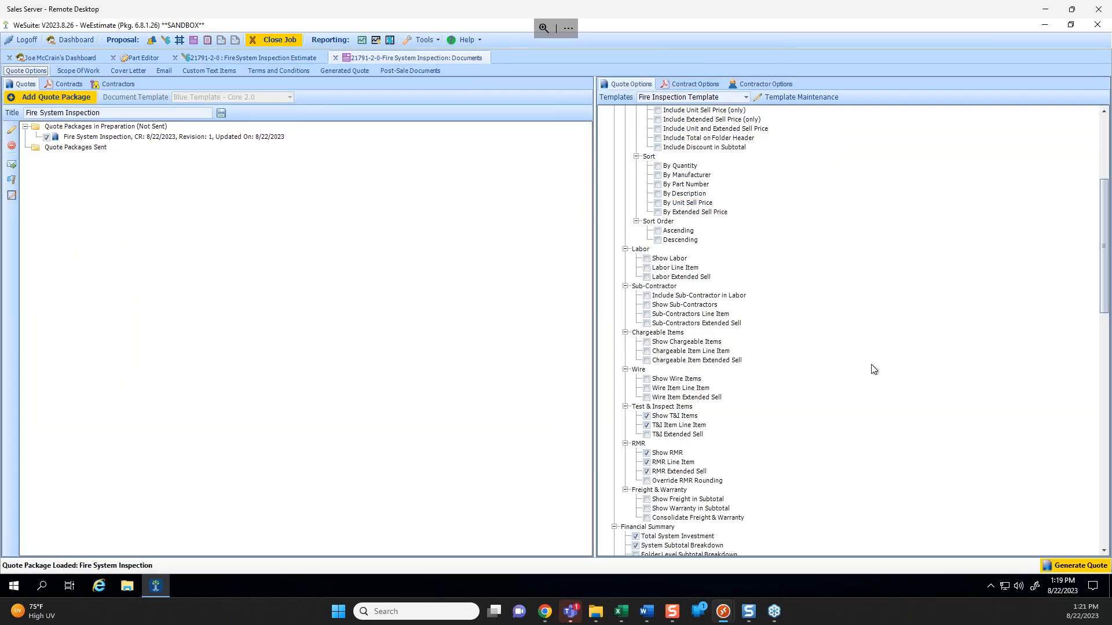
scroll(695, 493, down, 1)
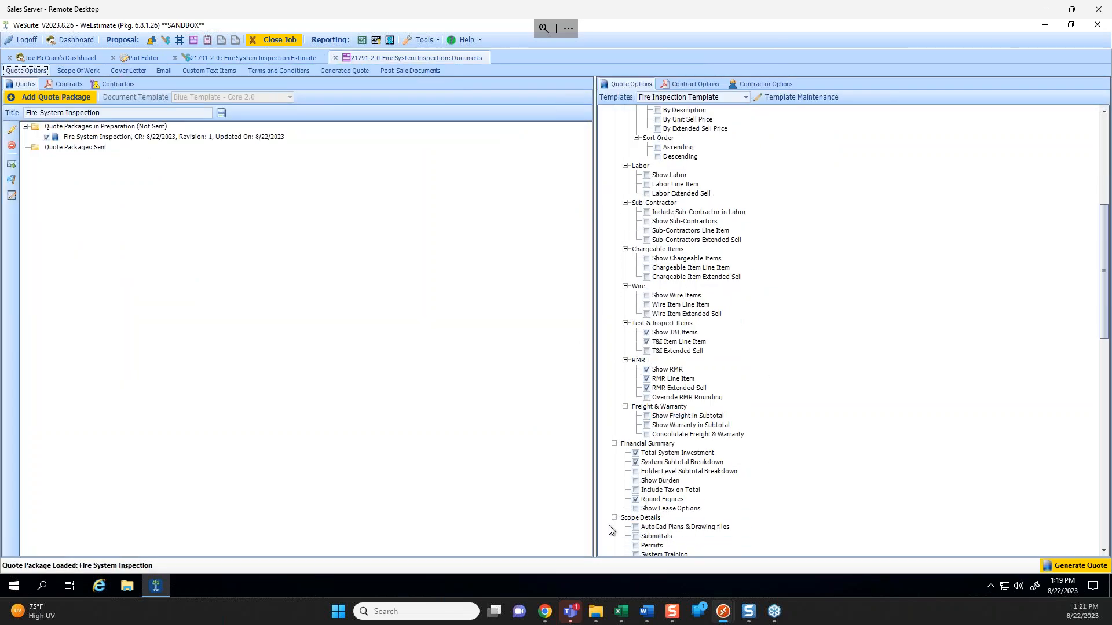
click(637, 500)
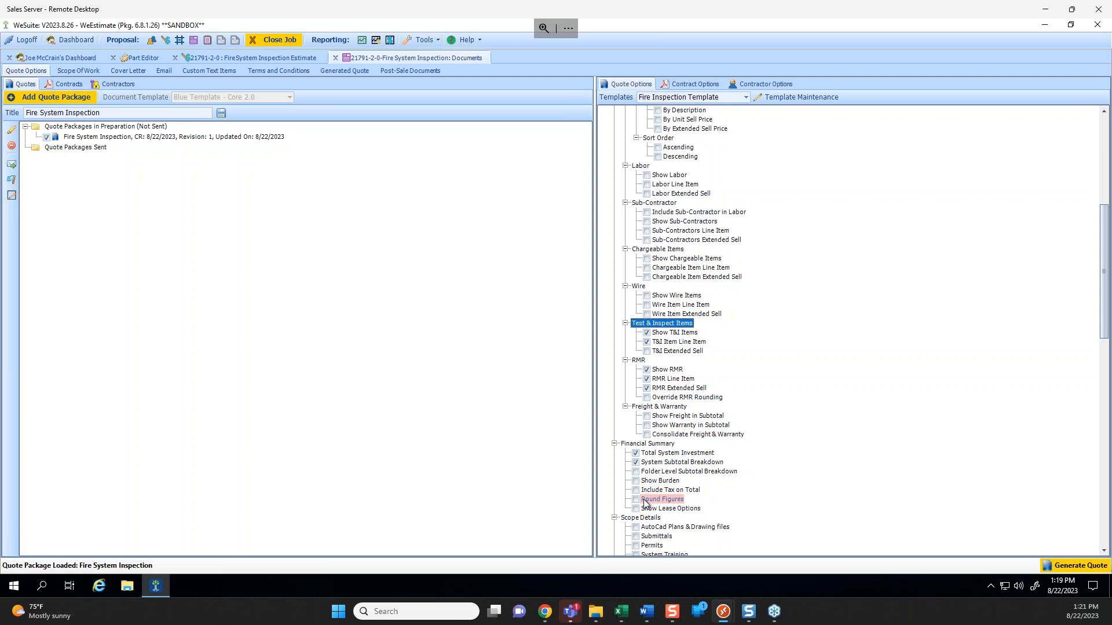
click(1076, 566)
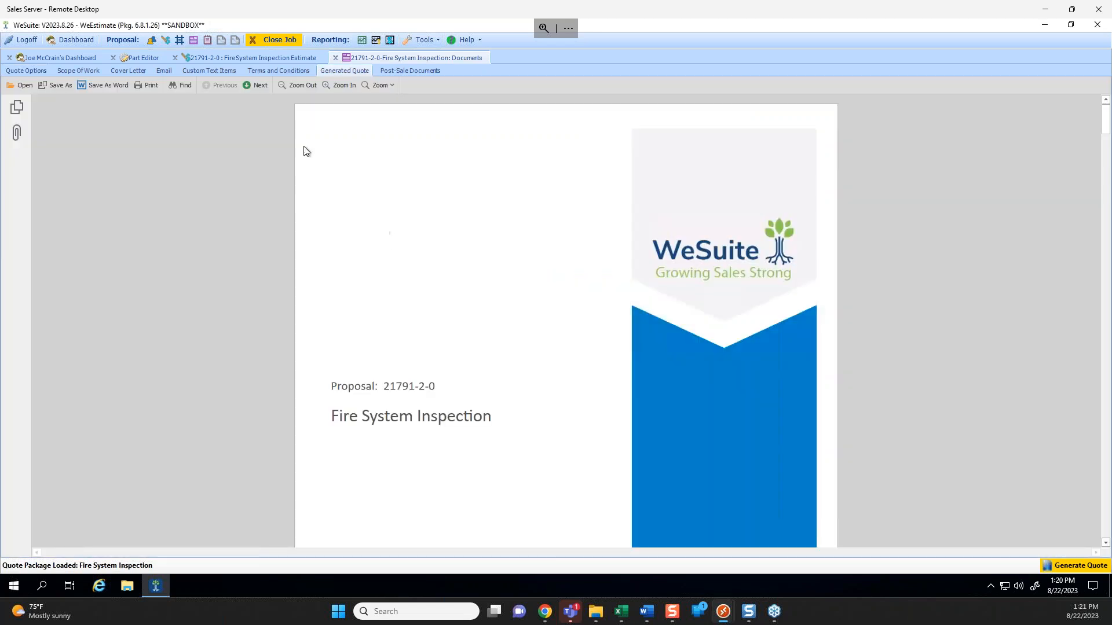
Check the Monthly Professional Services amount in the Financial Summary on the regenerated quote's Investment page.
click(250, 85)
click(250, 85)
click(250, 85)
click(250, 85)
click(250, 86)
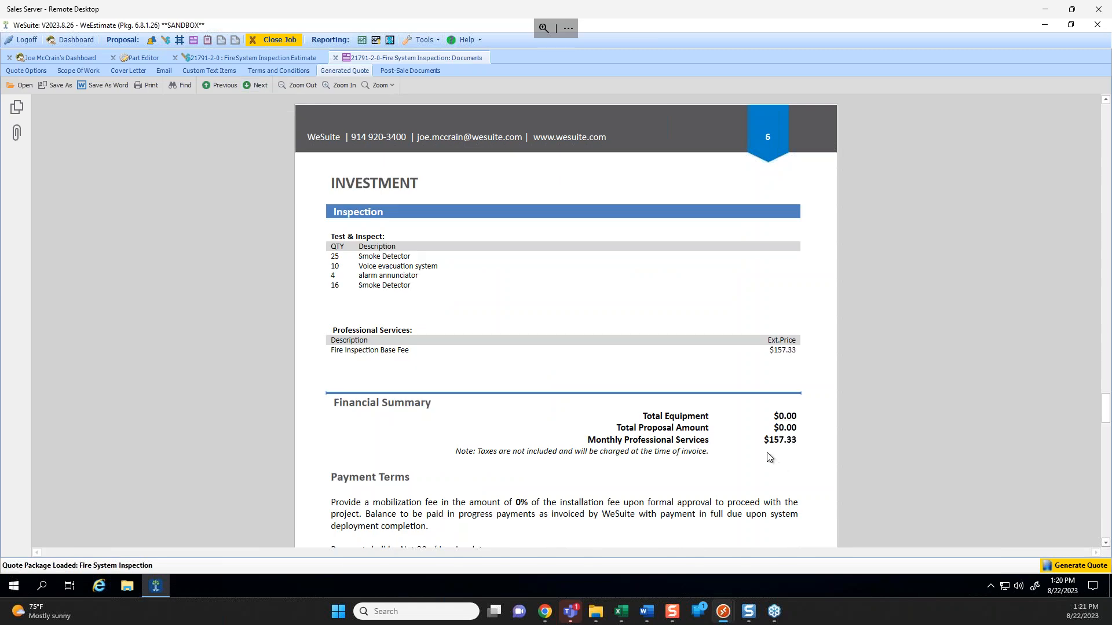
drag(755, 441, 824, 445)
click(822, 446)
Browse the estimate's available RMR items and search them for "inspection".
click(272, 58)
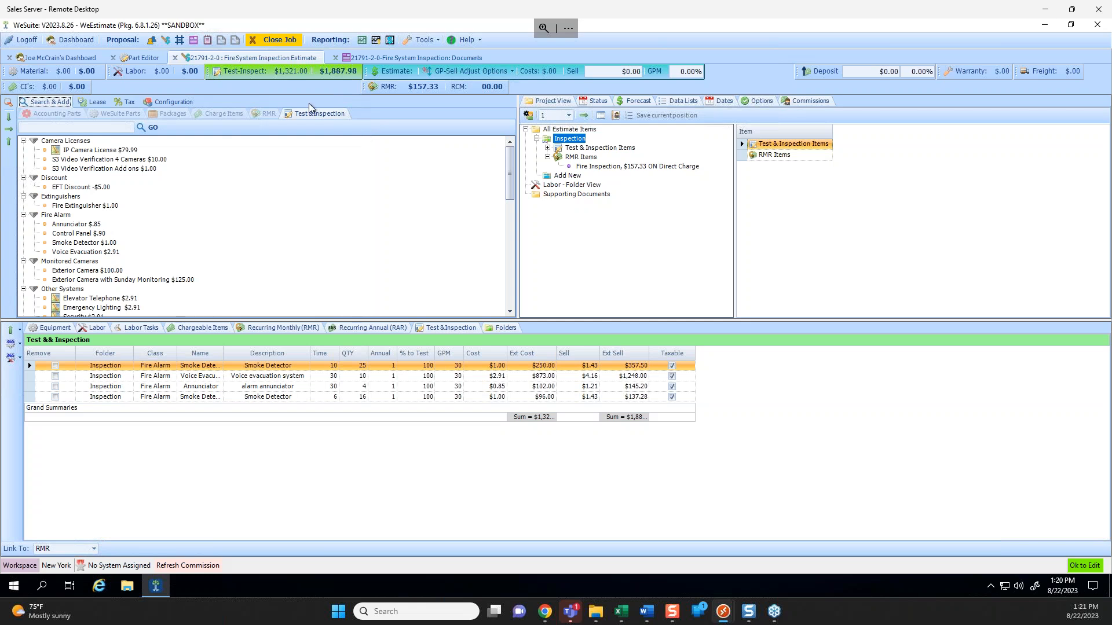
click(267, 112)
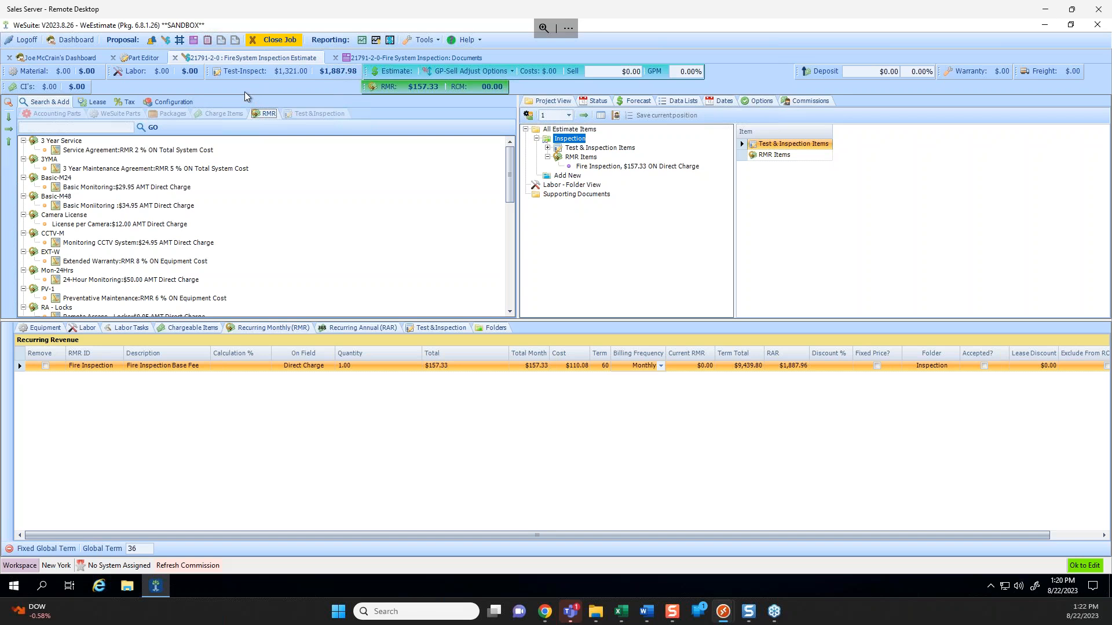
click(171, 280)
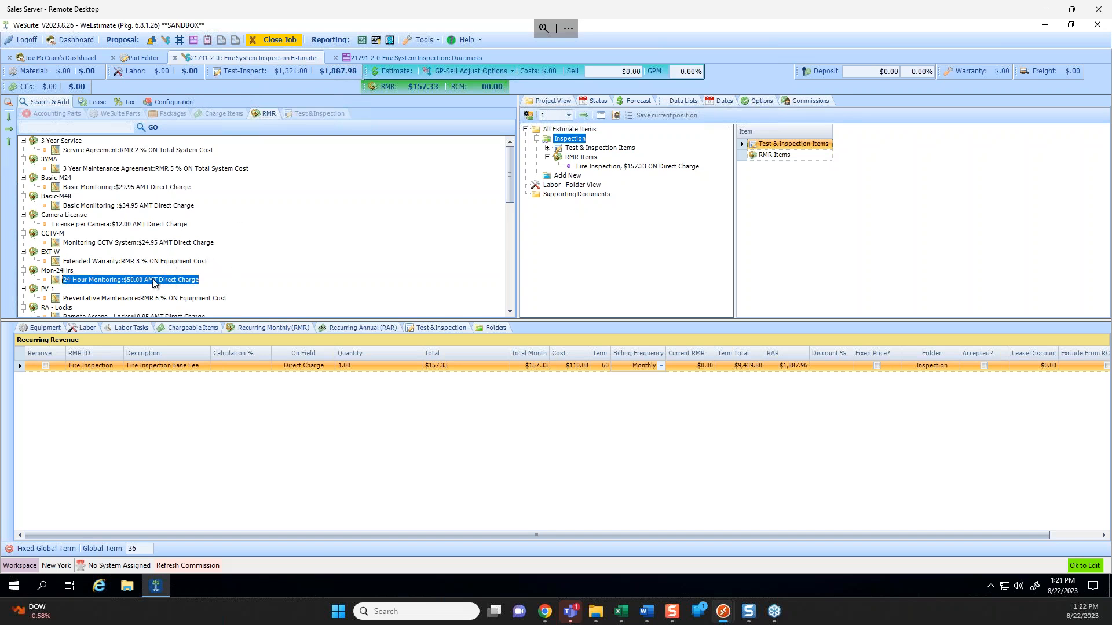
click(50, 127)
text(inspection)
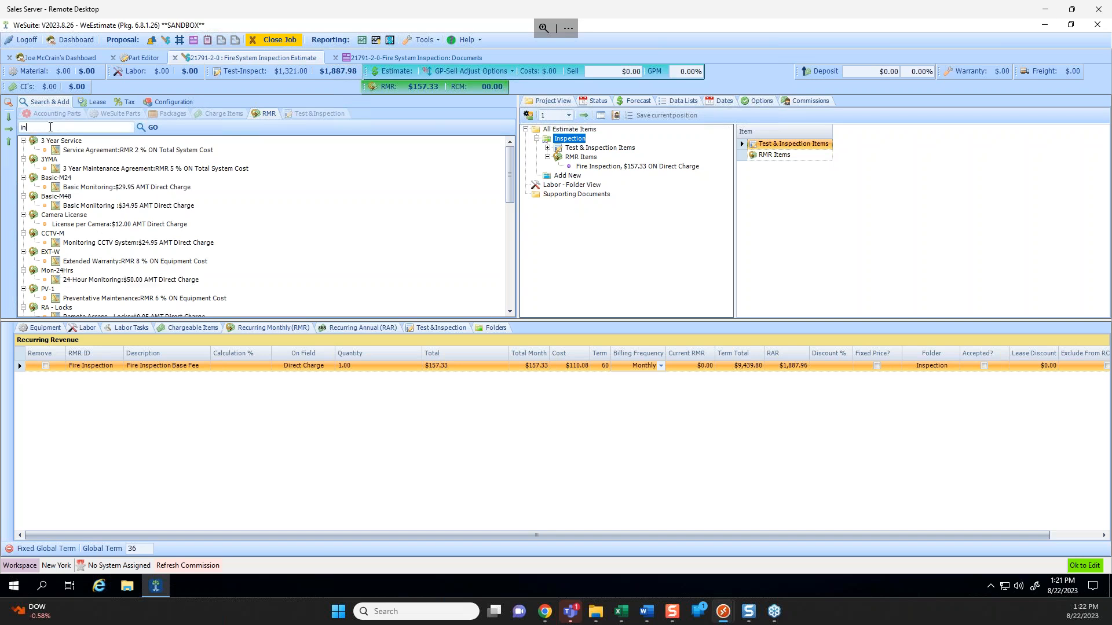
key(Return)
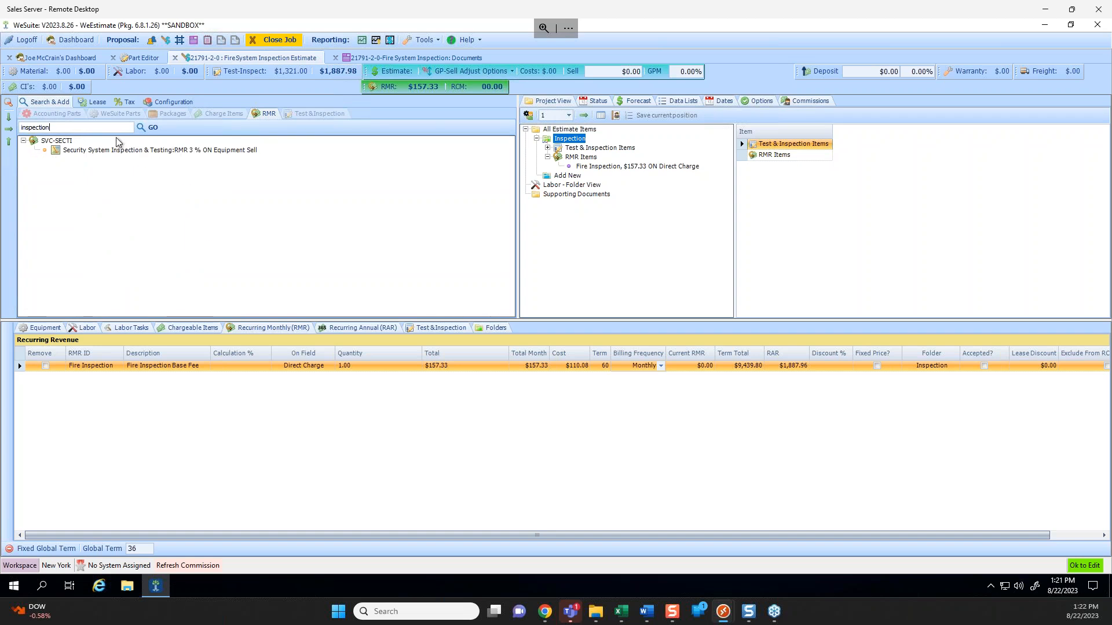
Search the available RMR items for "inspect" and for "fire".
key(BackSpace)
key(BackSpace)
key(BackSpace)
key(BackSpace)
click(154, 129)
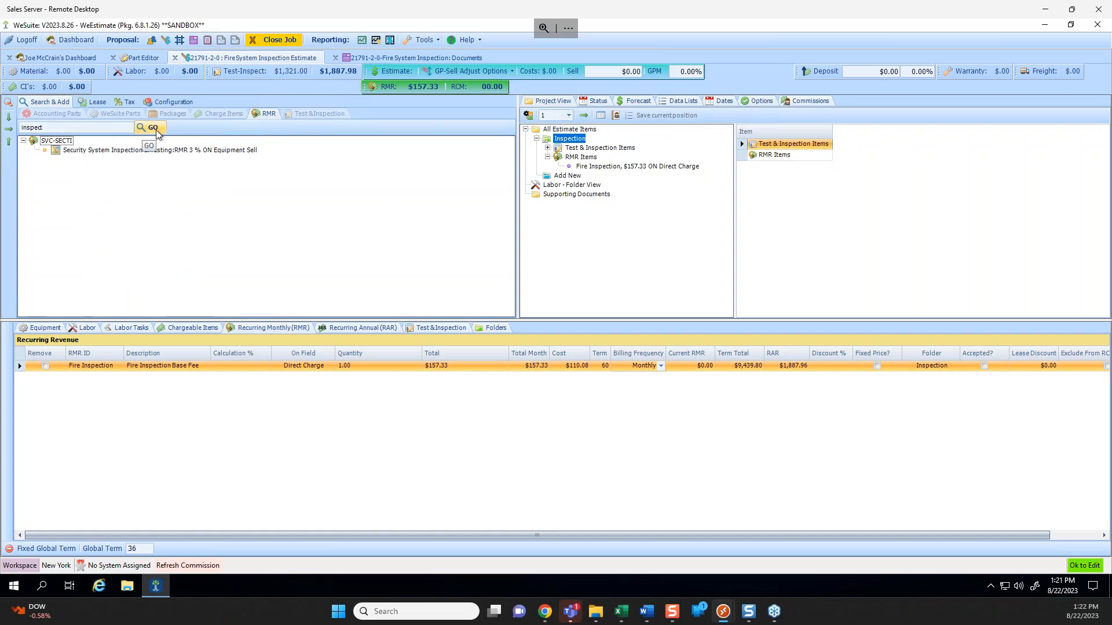
click(123, 152)
drag(72, 130, 4, 120)
text(fire)
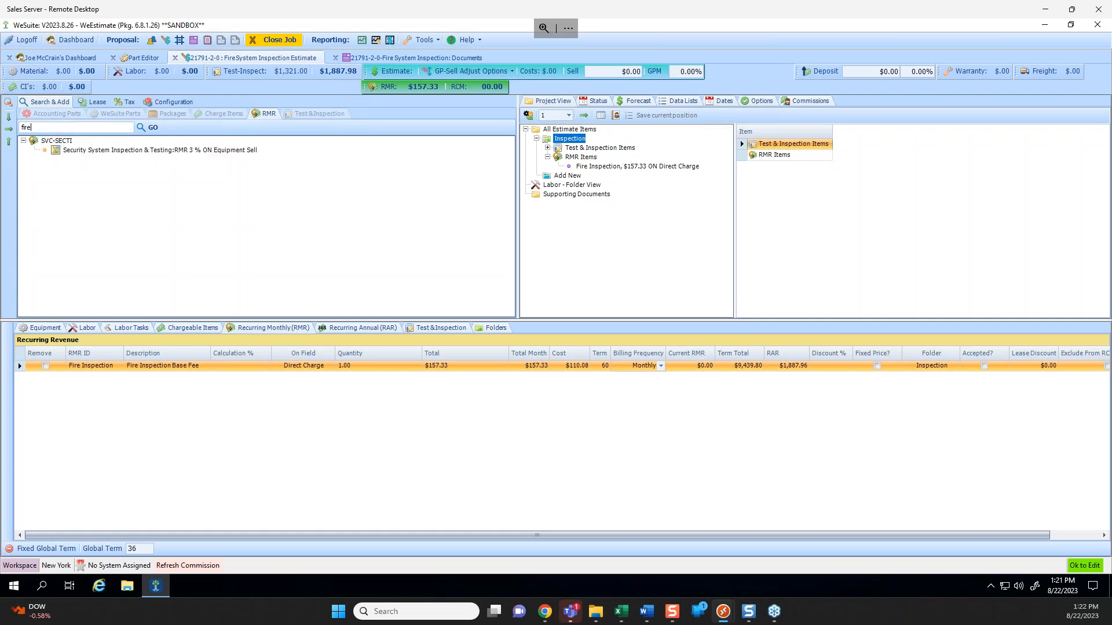
key(Return)
Search the RMR items for "inspection" again and open the Fire Inspection recurring item's Total for editing.
text(inspection)
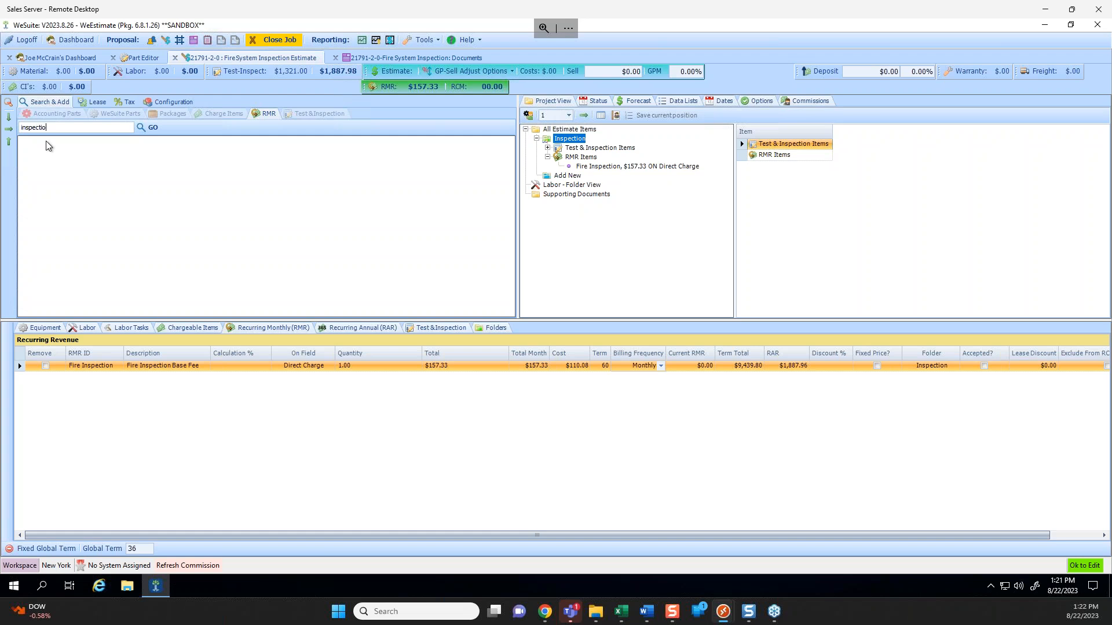
key(Return)
click(206, 150)
click(456, 364)
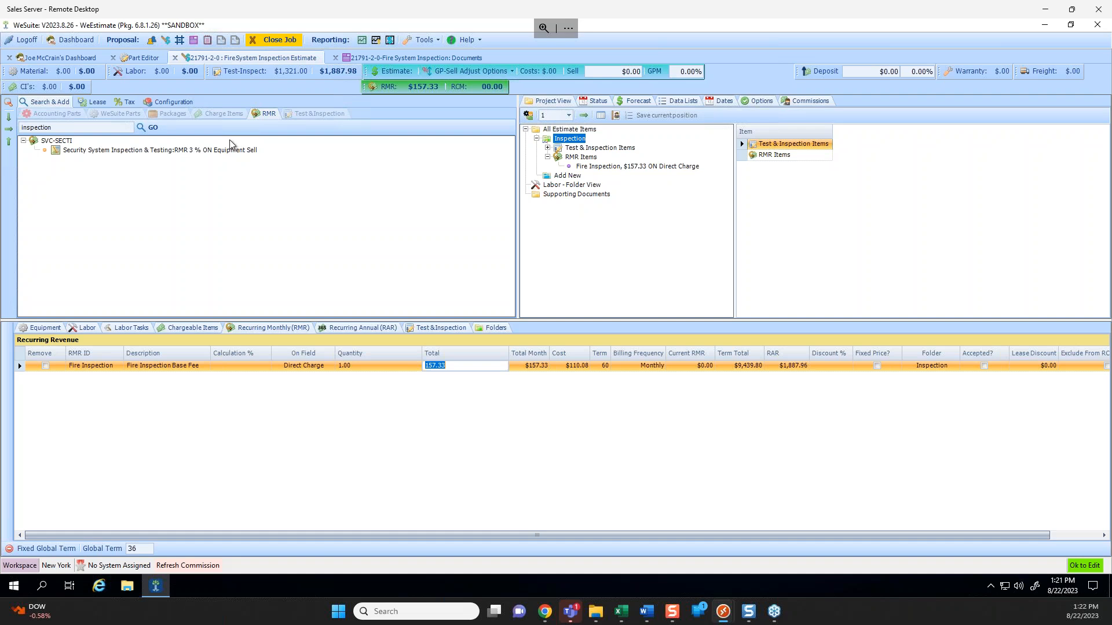
List the available test and inspection items, and open the Test & Inspection item editor.
click(319, 113)
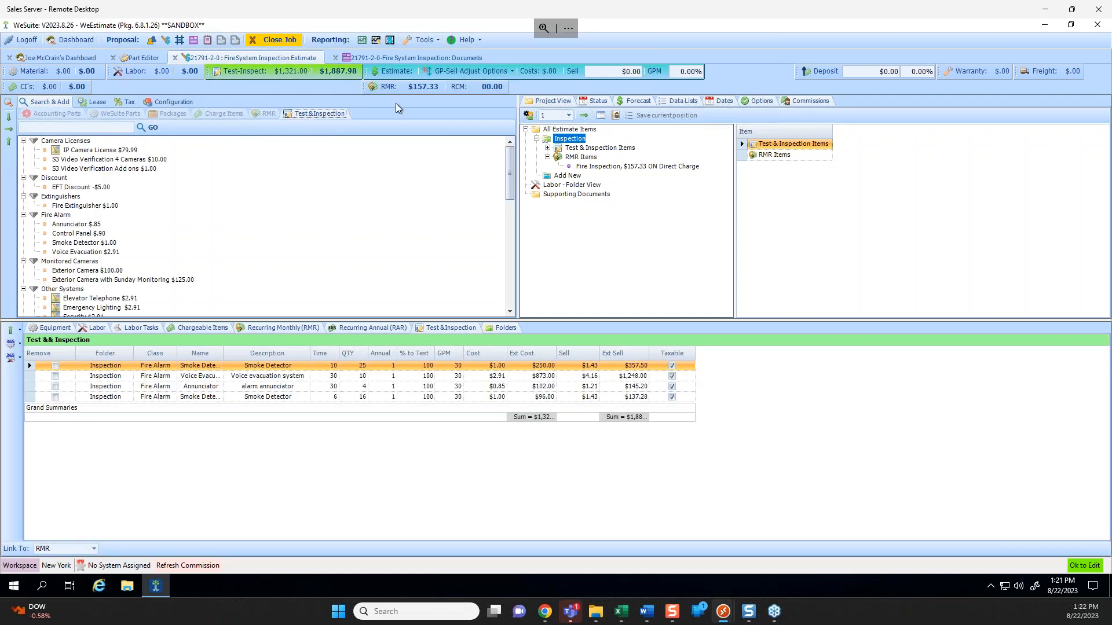
click(423, 39)
click(369, 65)
click(144, 71)
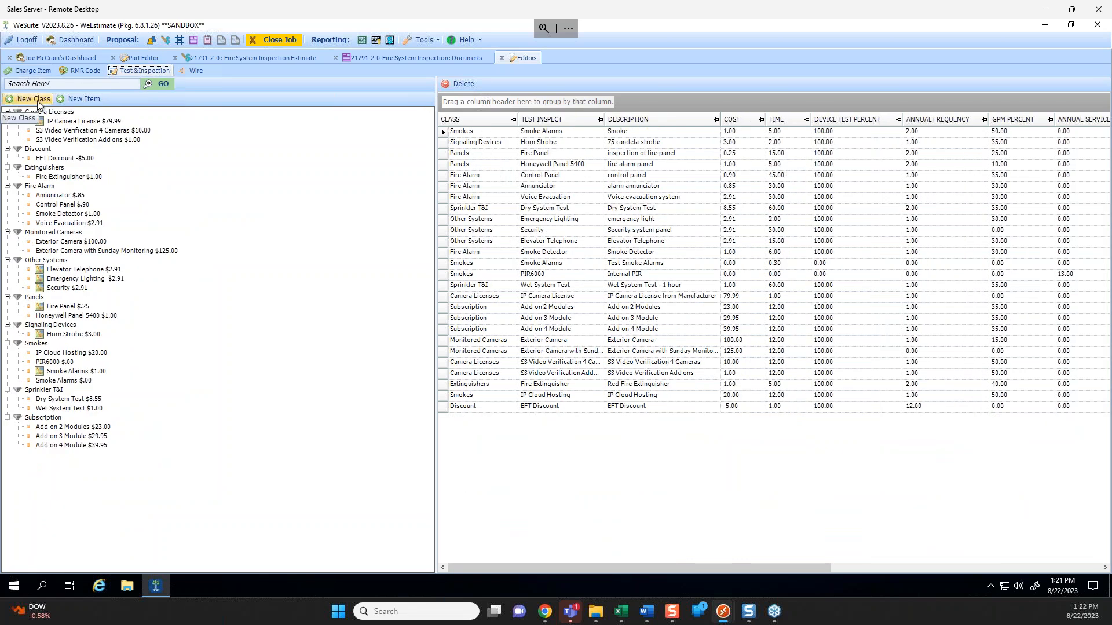
Review the cost, time, device test percent and frequency fields of a blank new item, cancel it, and examine the Elevator Telephone item's settings.
click(81, 99)
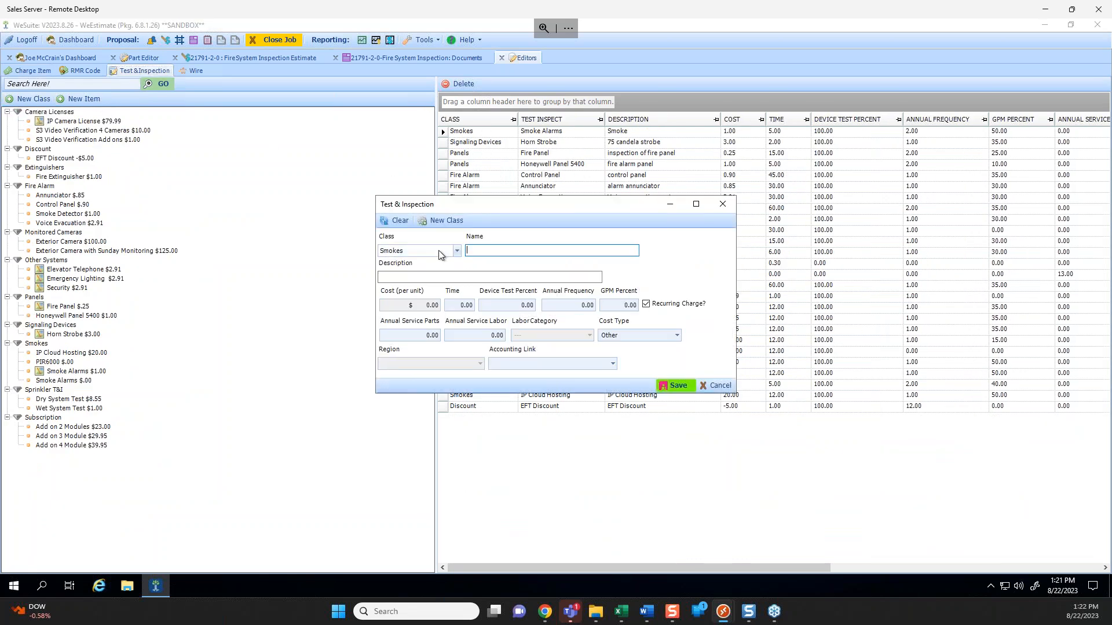
click(433, 306)
click(457, 307)
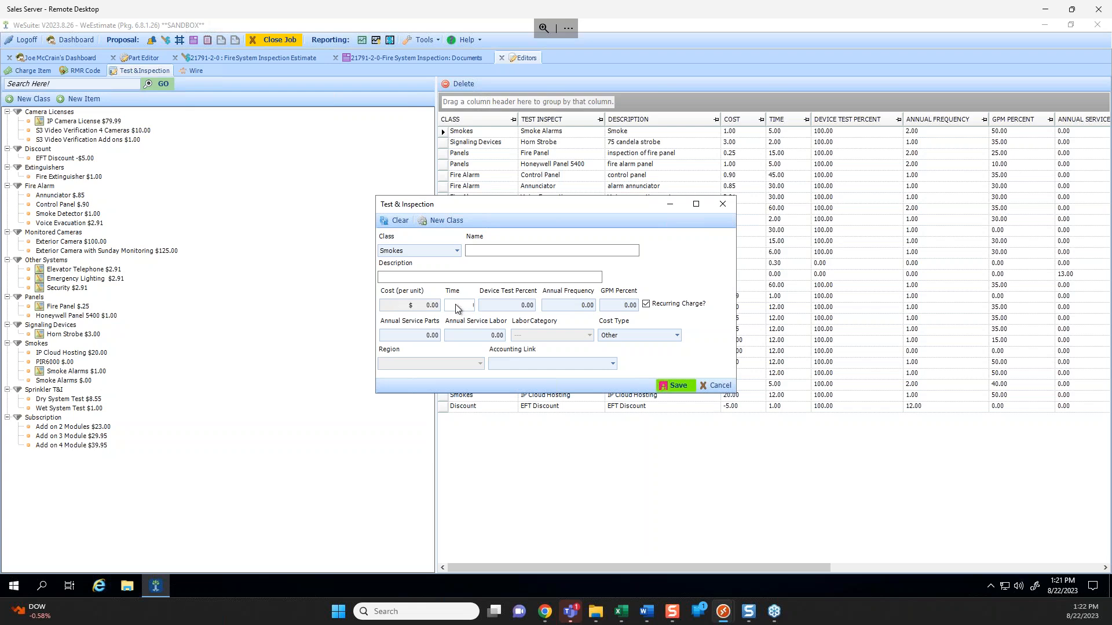
drag(455, 306, 513, 306)
click(498, 304)
drag(498, 304, 615, 317)
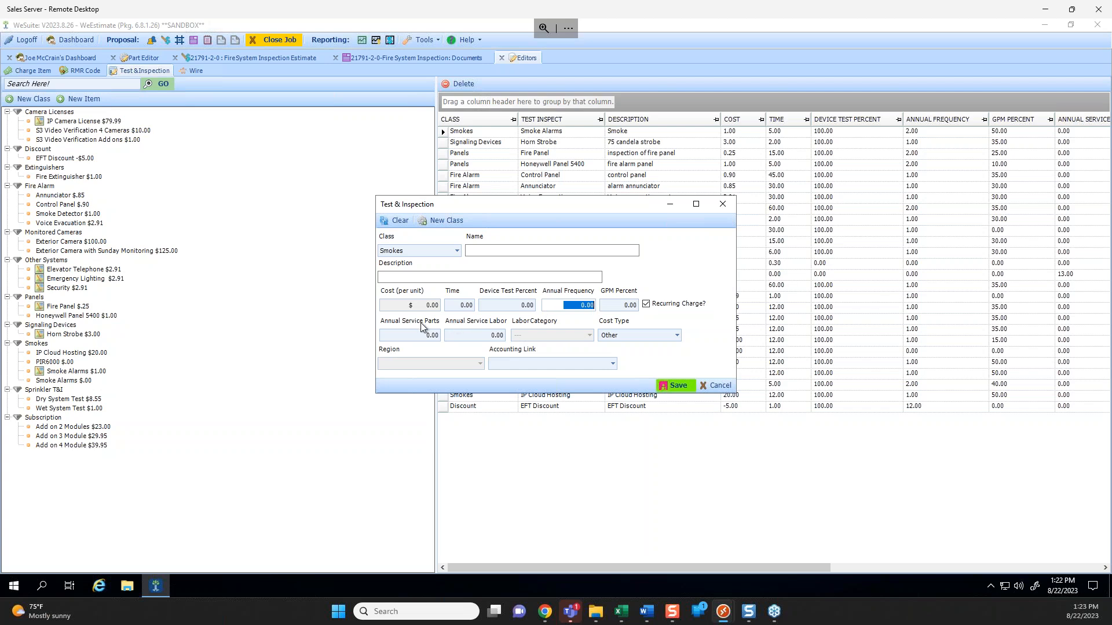
click(408, 308)
click(717, 385)
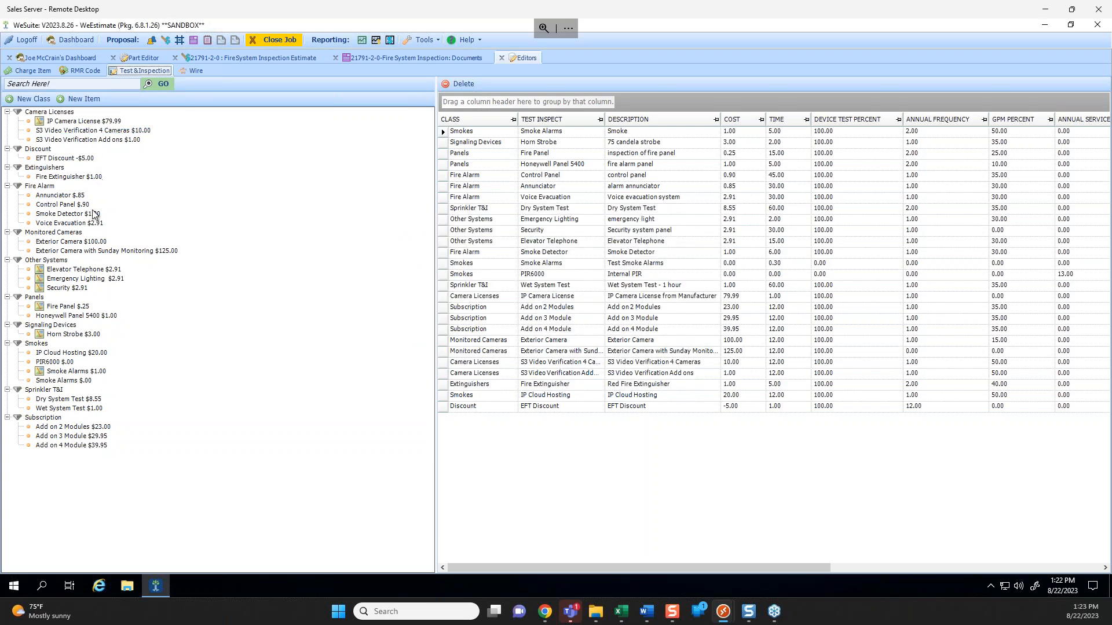
click(114, 271)
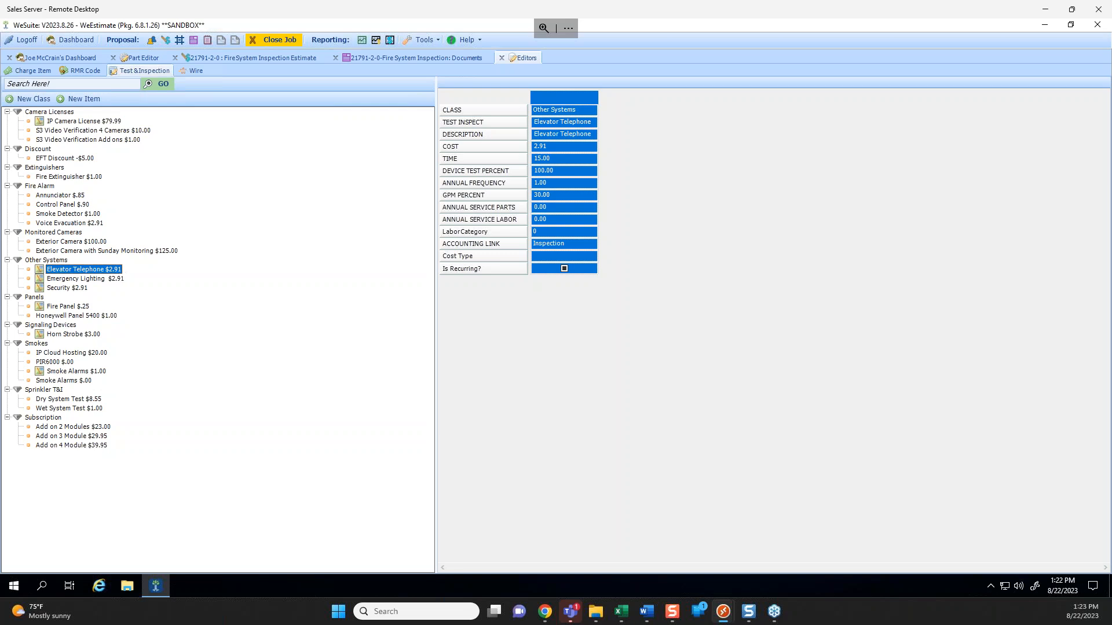
Return to the fire system inspection estimate and set the alarm annunciator's quantity to 10.
click(281, 57)
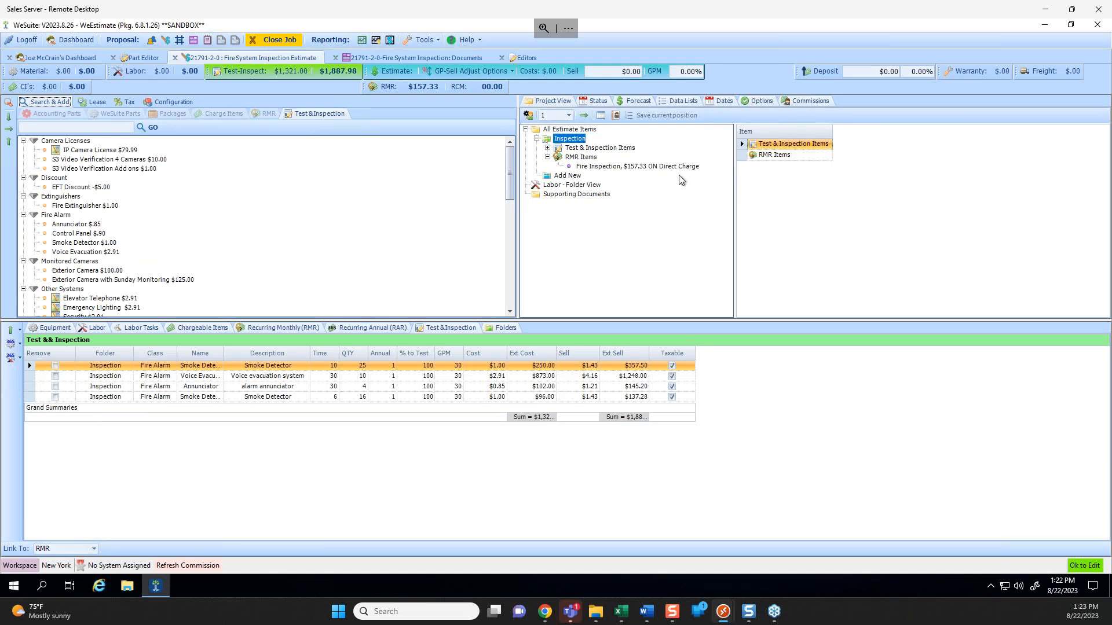
click(351, 368)
click(356, 377)
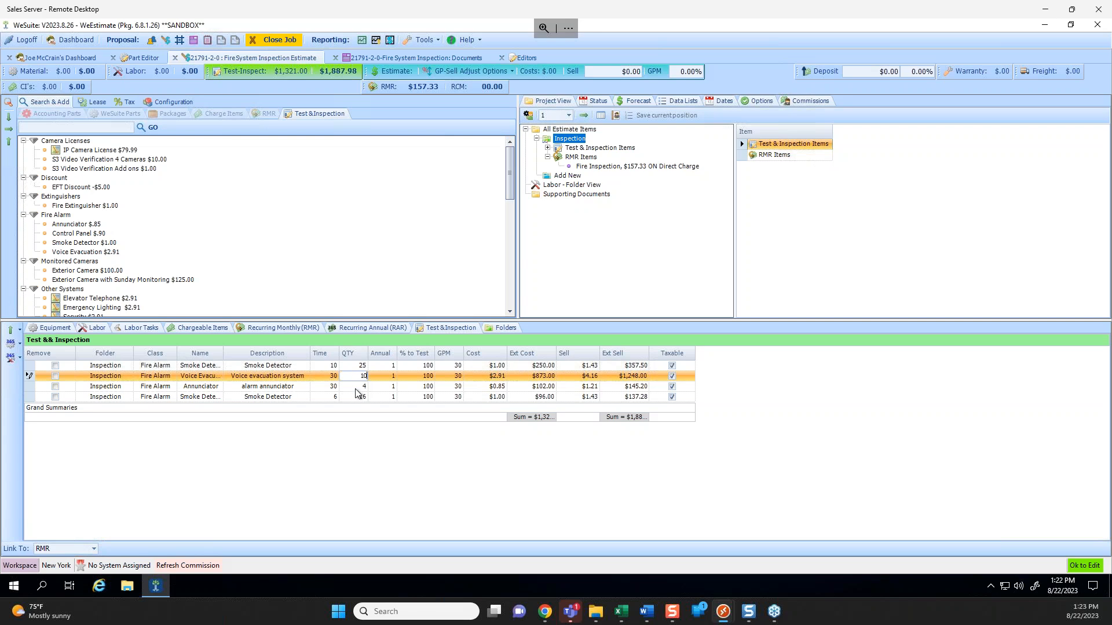
click(358, 387)
text(10)
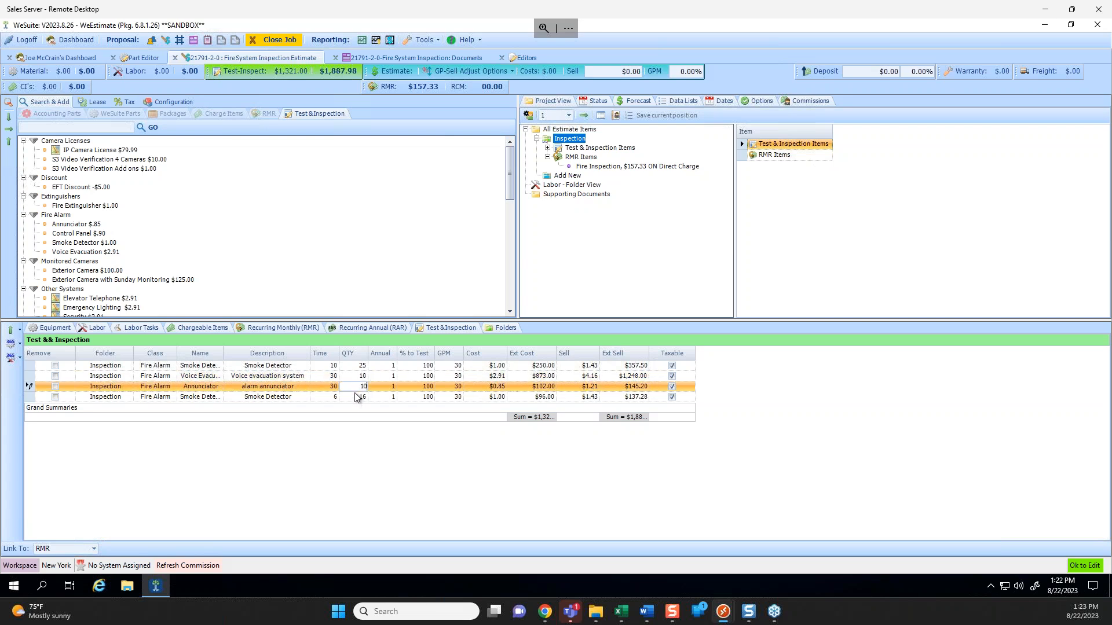
click(358, 397)
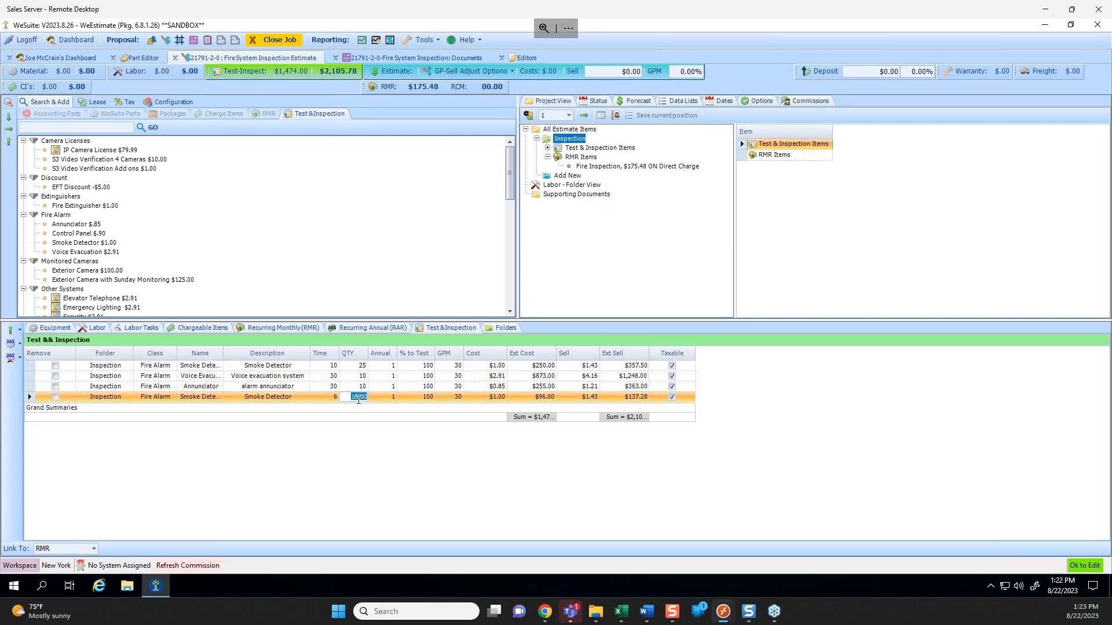
Add the Elevator Telephone test item to the Inspection folder with a quantity of 3.
click(100, 253)
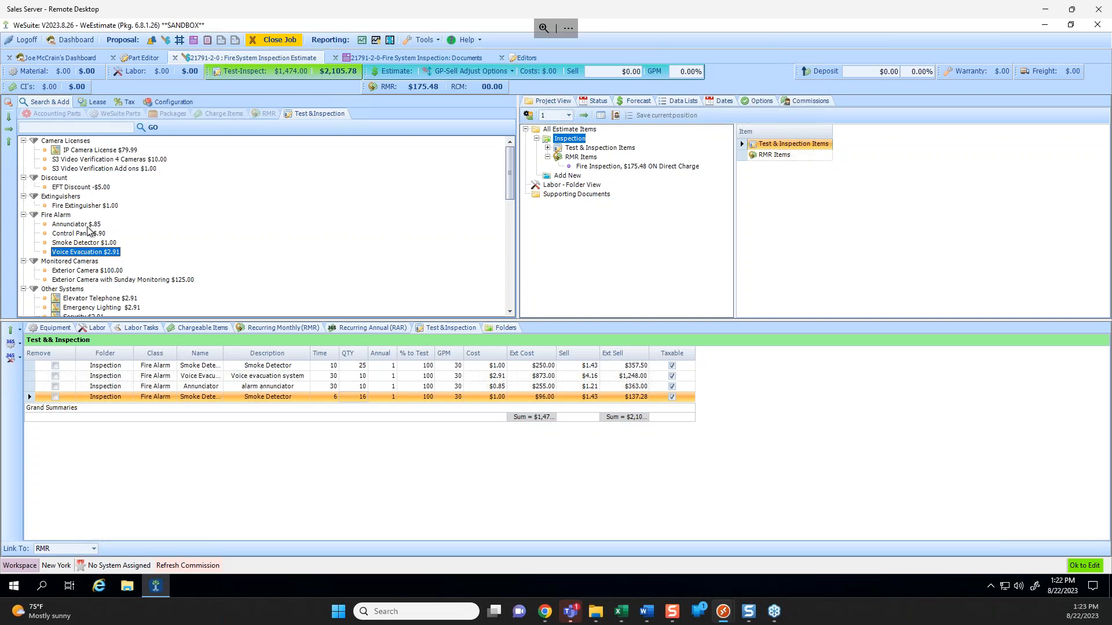
scroll(111, 238, down, 1)
scroll(111, 237, down, 1)
drag(108, 264, 569, 139)
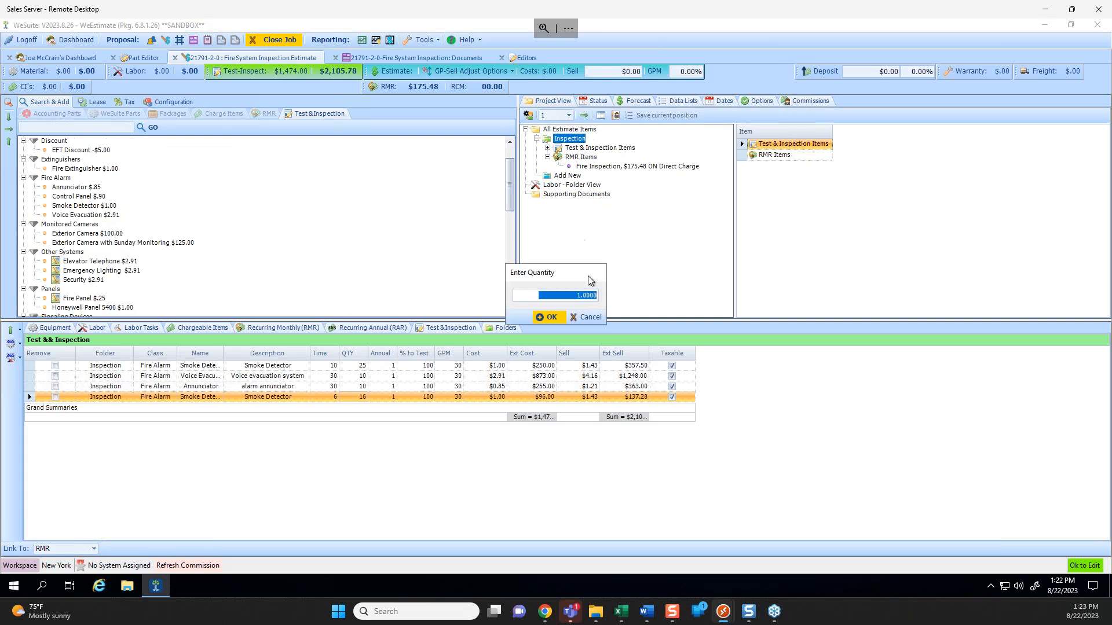
text(3)
click(549, 317)
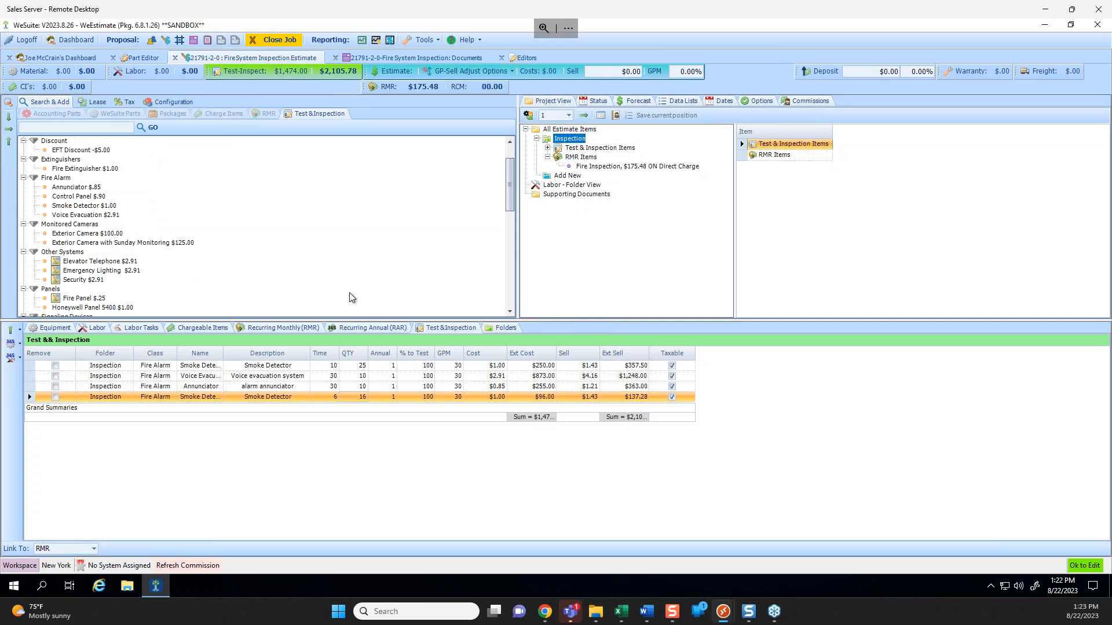
Add the Emergency Lighting test item to the Inspection folder with a quantity of 15.
click(119, 272)
drag(118, 276, 545, 139)
click(551, 319)
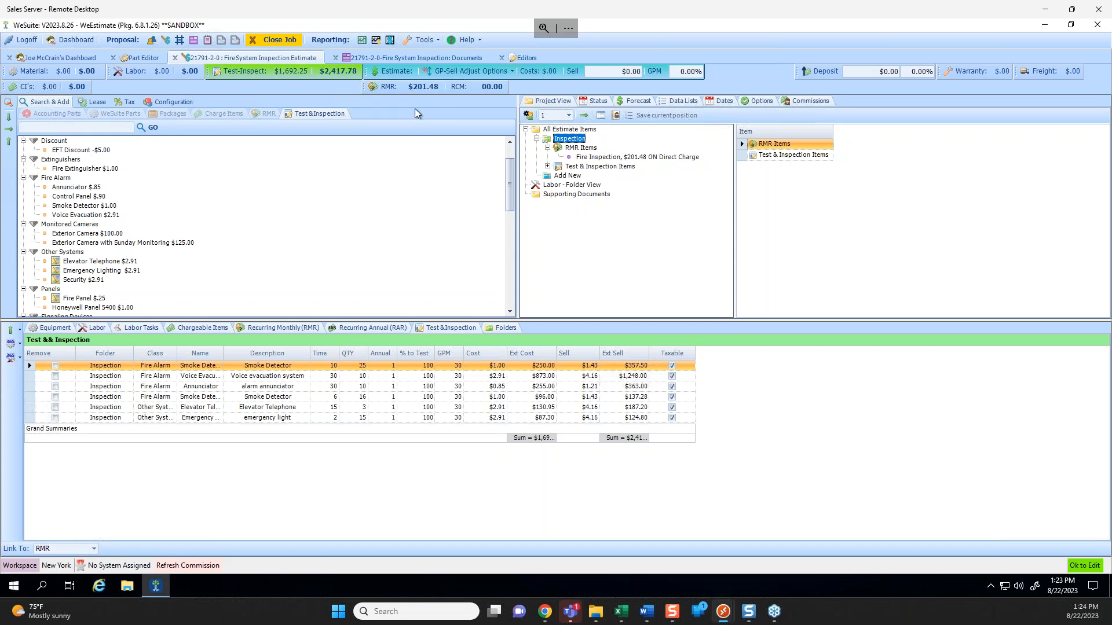
Check the Fire Inspection item's recurring monthly revenue and generate the estimate's Summary Report.
click(276, 328)
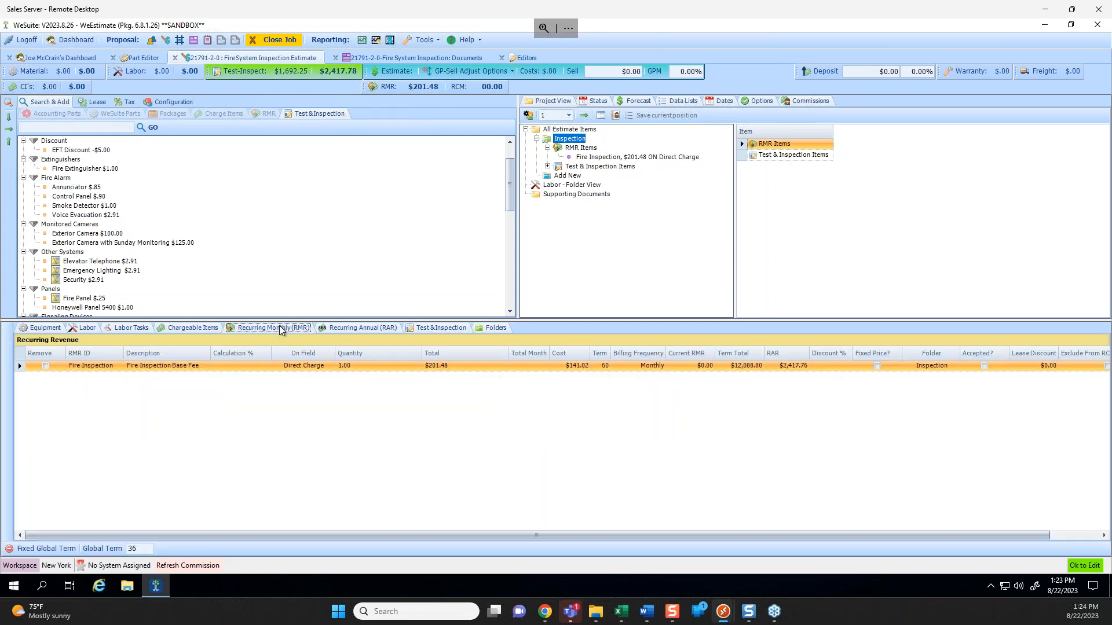
click(633, 367)
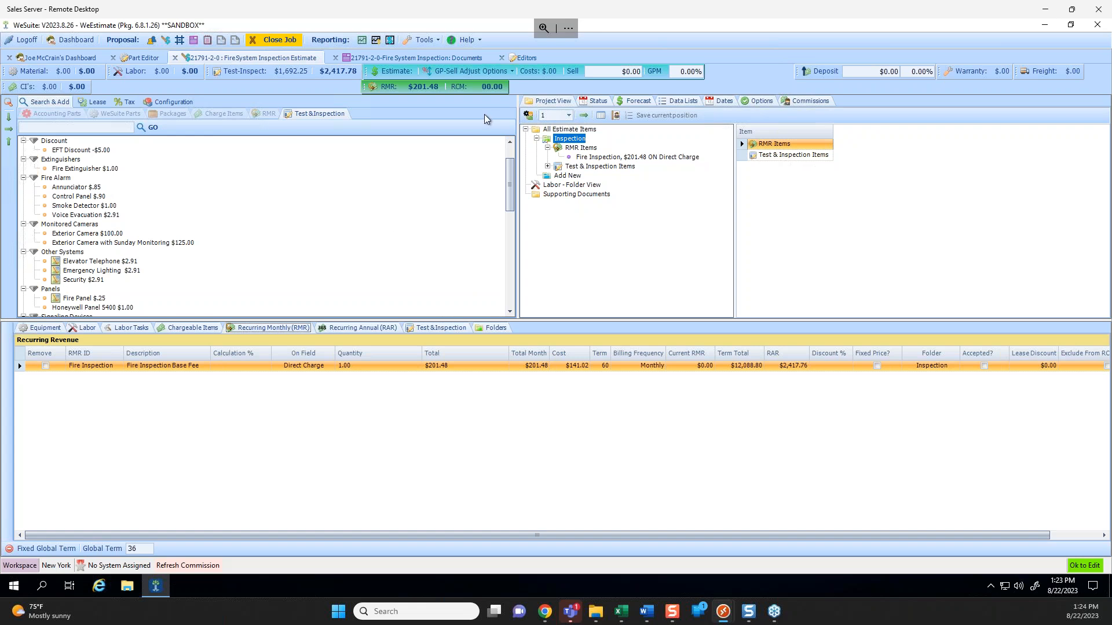
click(526, 117)
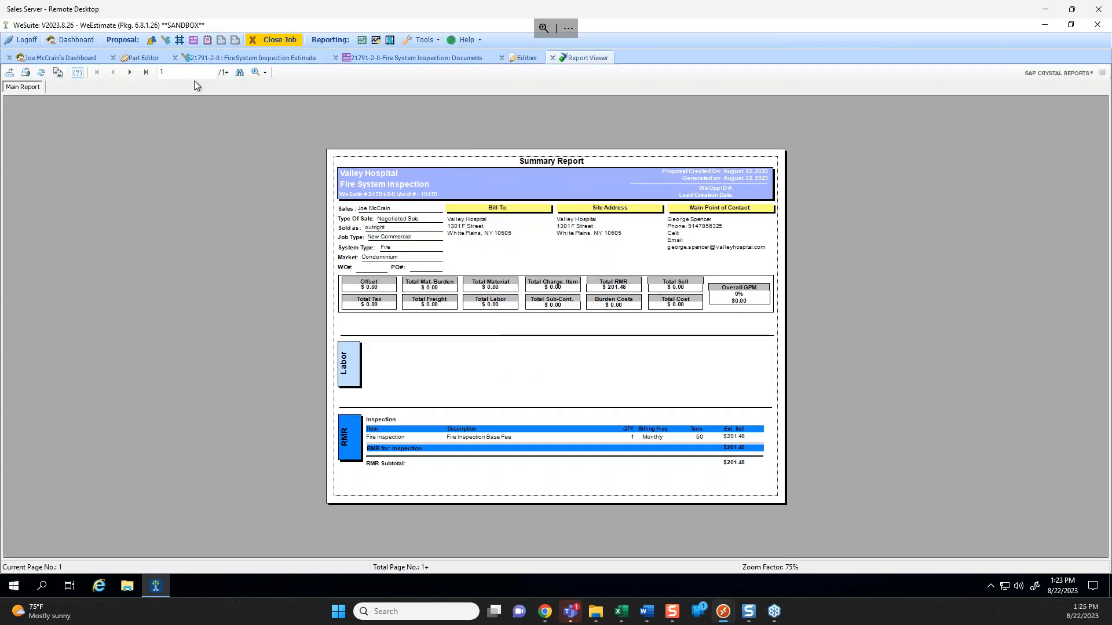
Examine the Summary Report's totals and RMR section, and the Test & Inspect section on page 2, at 100% zoom.
click(265, 73)
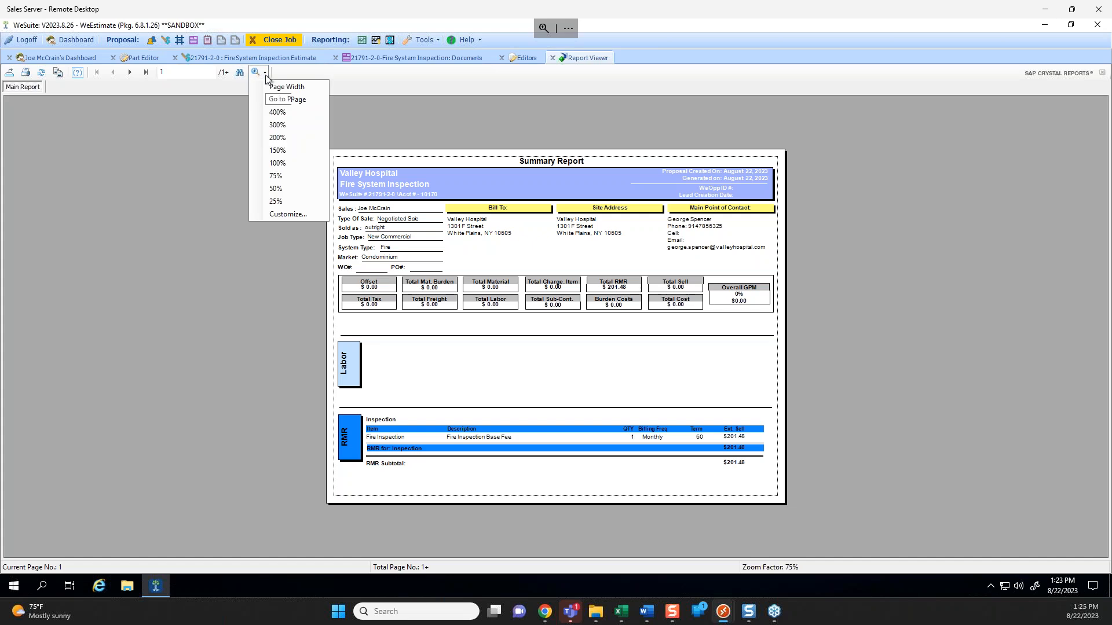
click(277, 162)
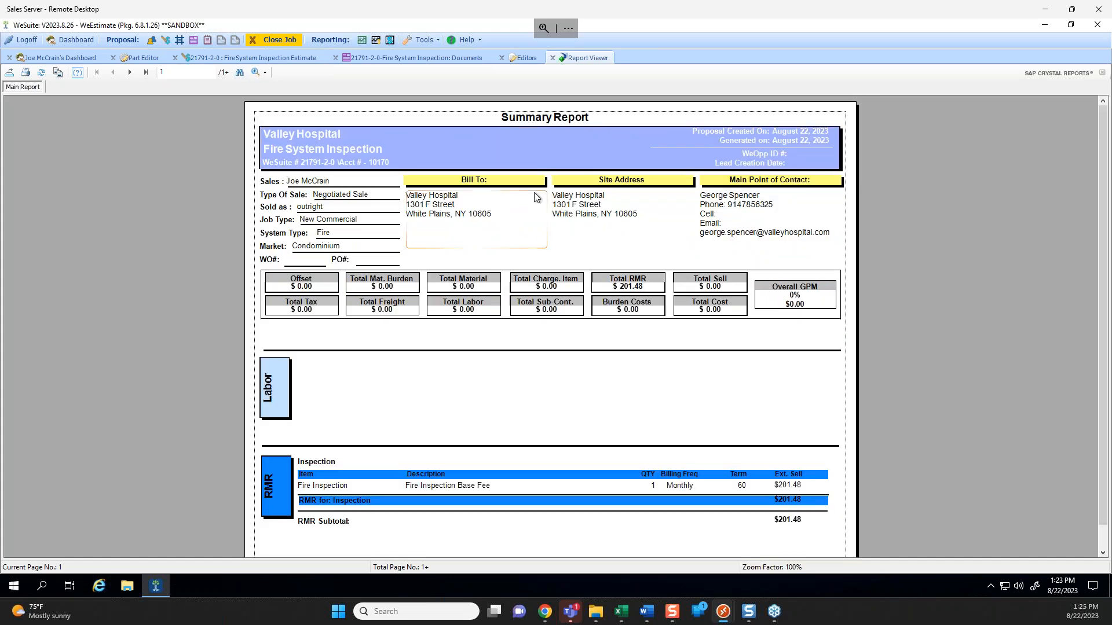
scroll(536, 198, down, 1)
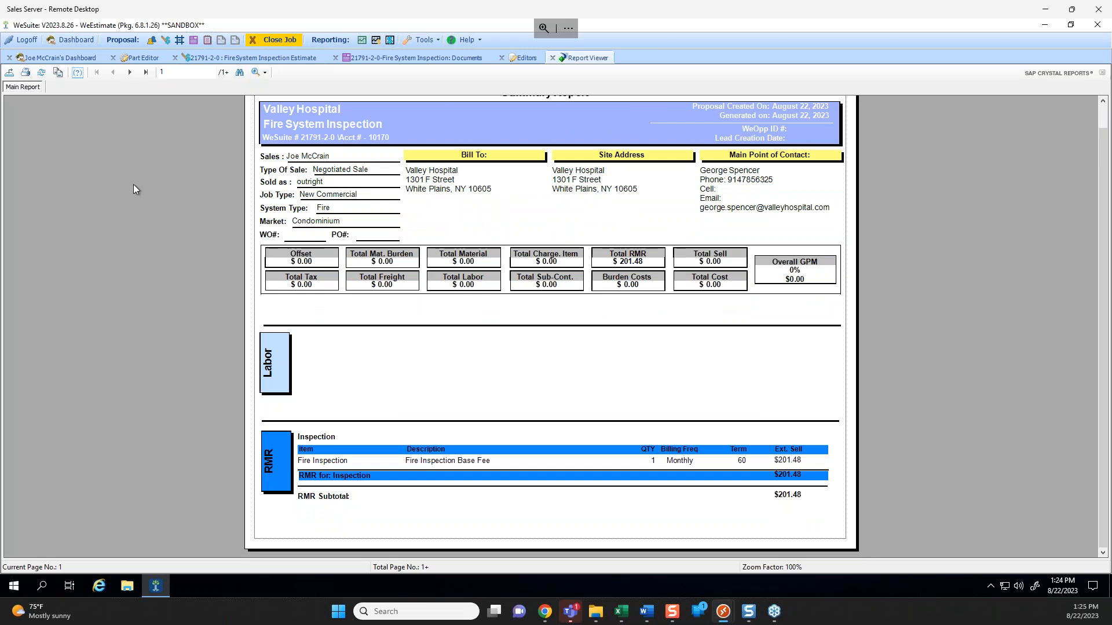
click(446, 207)
click(308, 358)
click(339, 456)
click(129, 72)
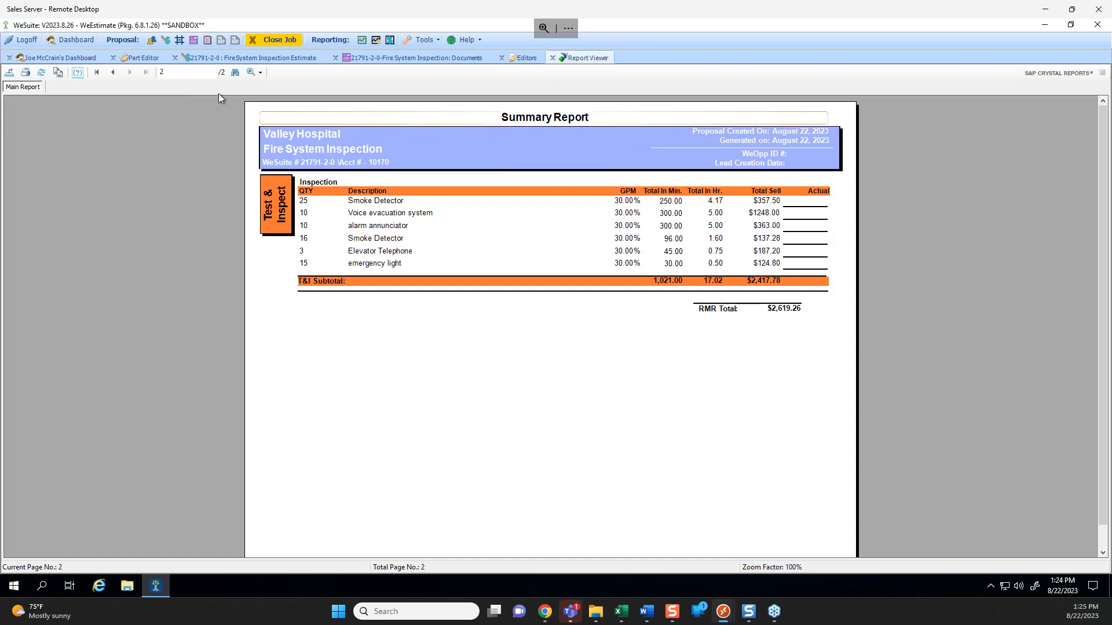
click(113, 72)
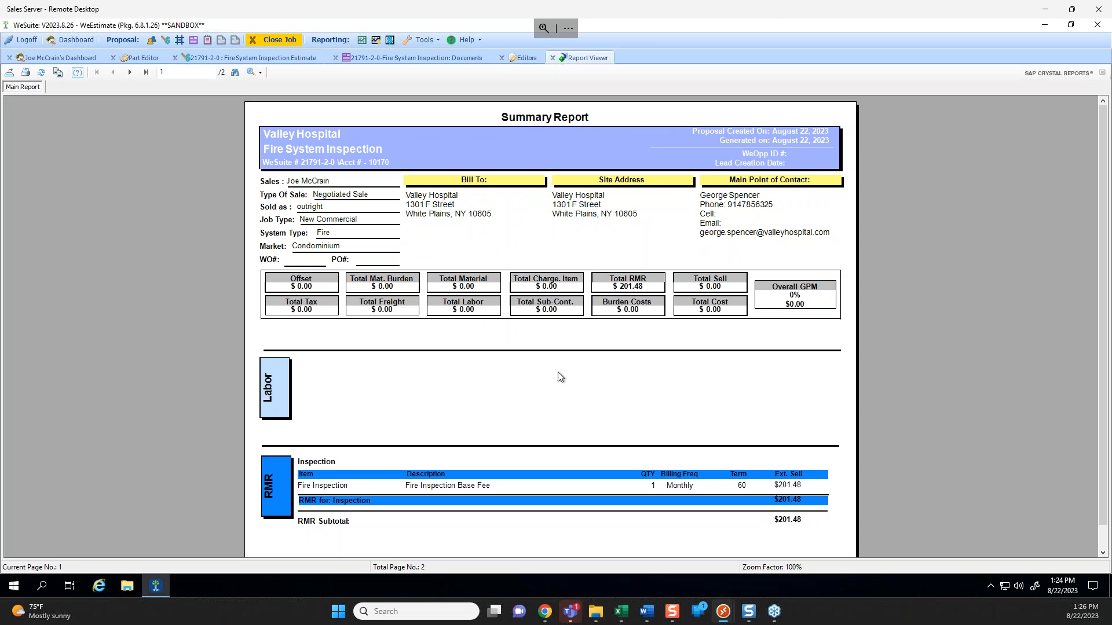
Return to the estimate and link its test and inspection items to Outright.
click(272, 55)
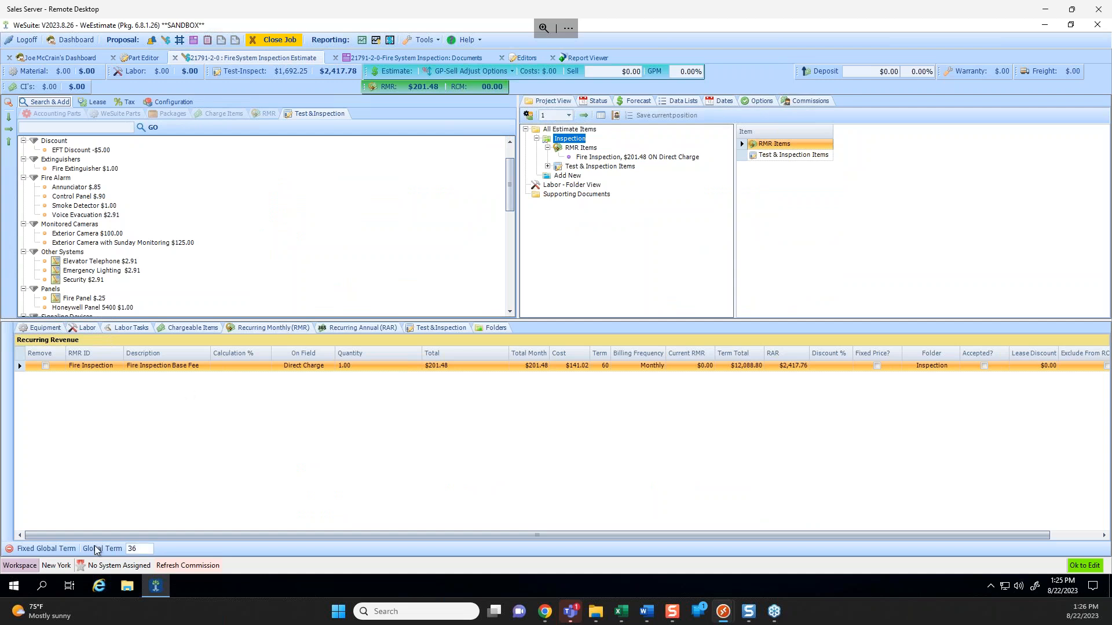
click(454, 328)
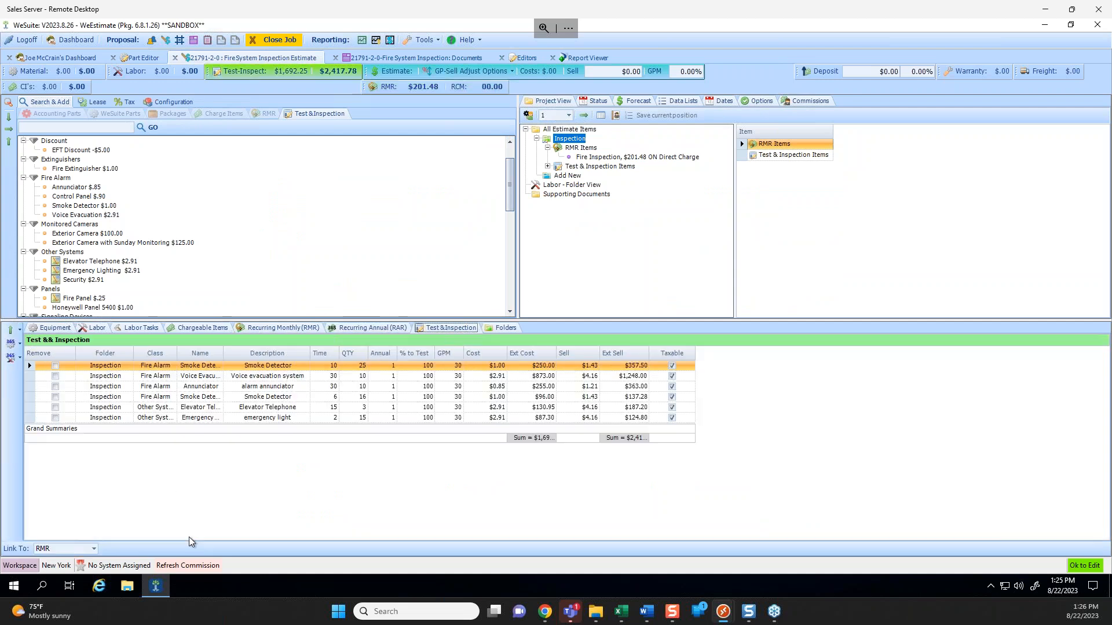
click(94, 549)
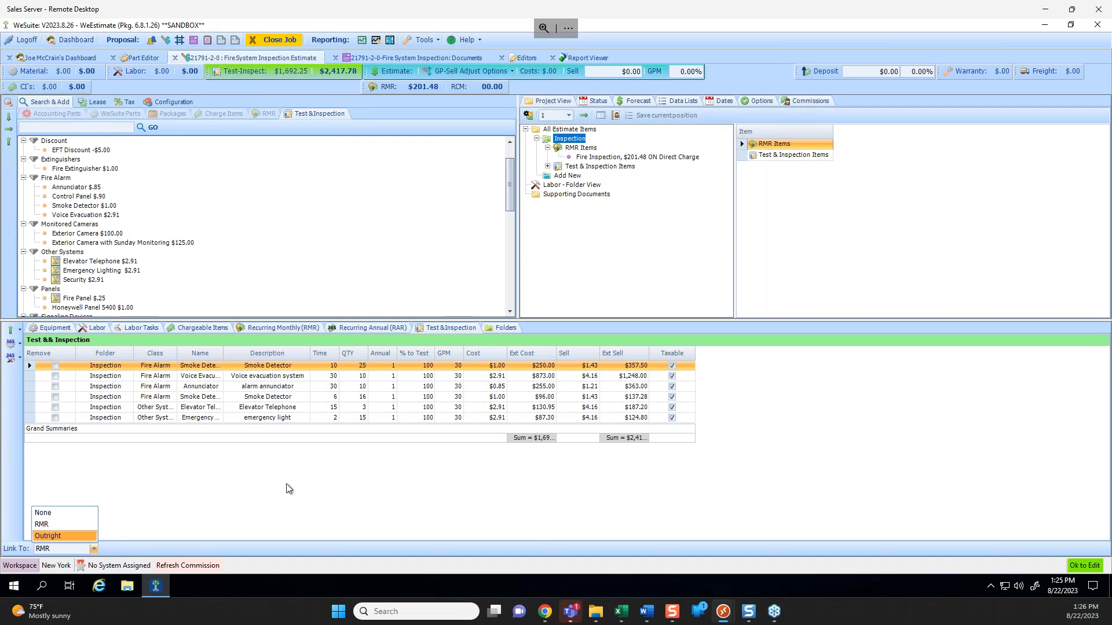
click(63, 538)
Close the old report, regenerate the Summary Report with the outright pricing, and examine it at 100% zoom.
click(553, 57)
click(615, 115)
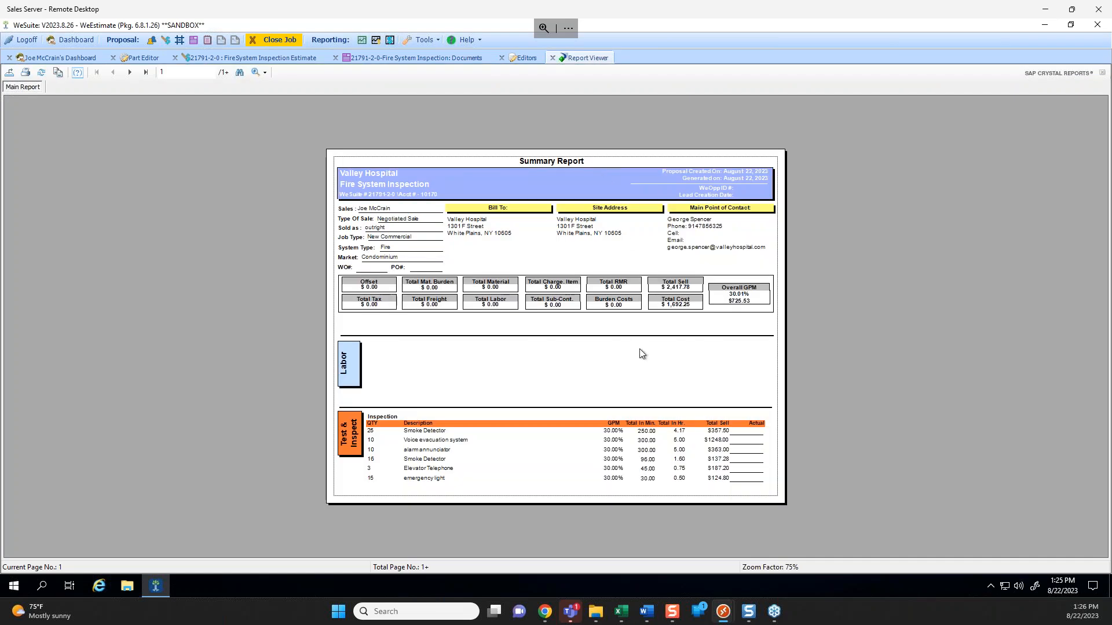
click(264, 73)
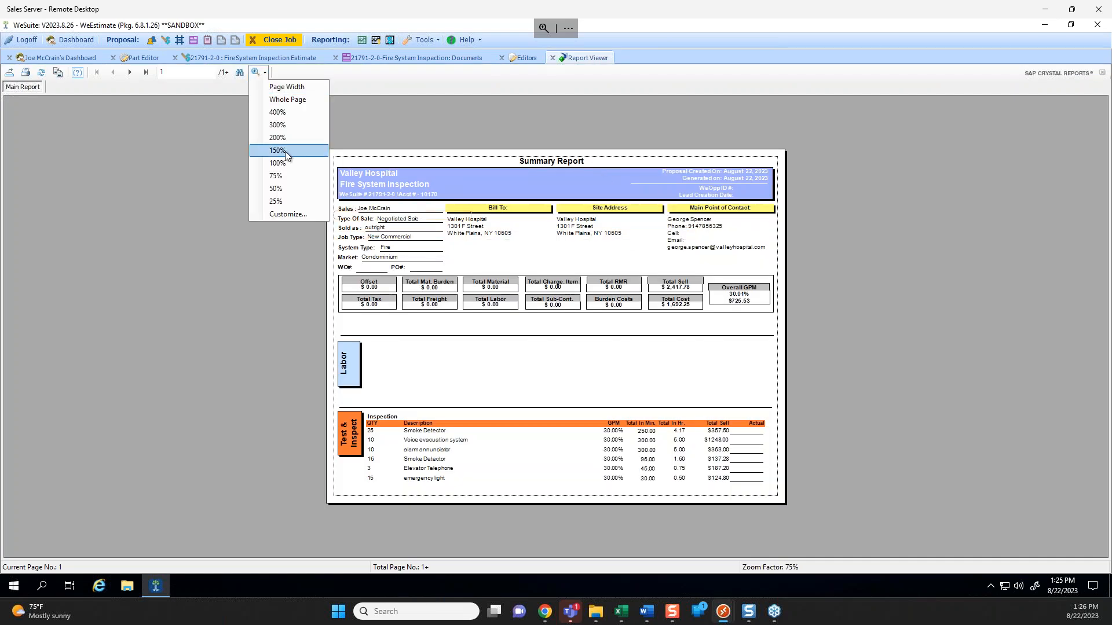
click(278, 164)
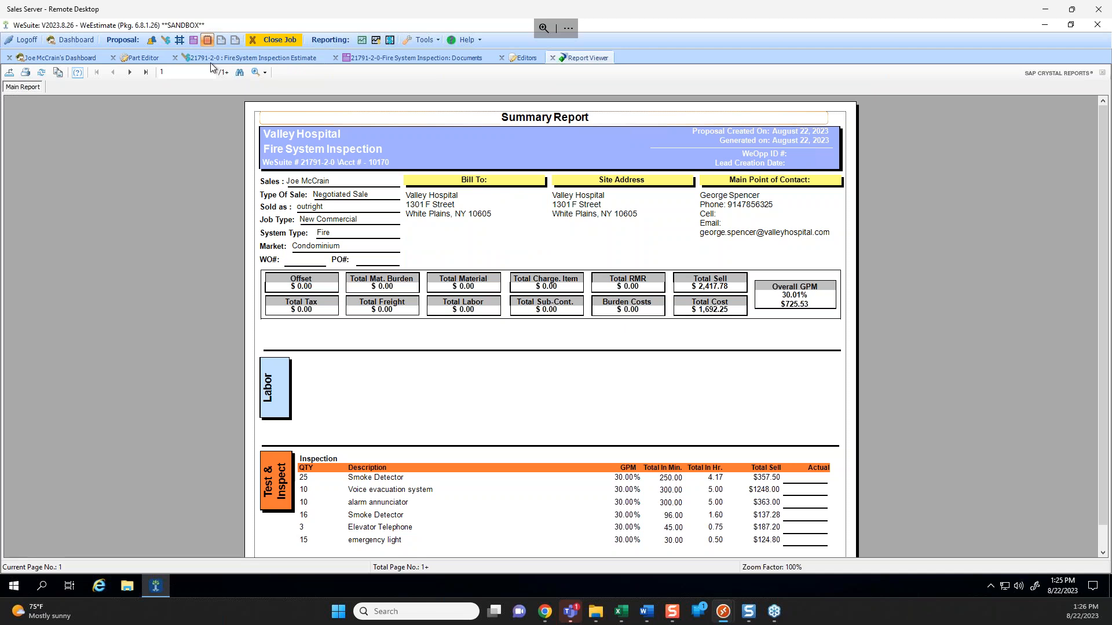
Save the Test & Inspect note "site drawings in dropbox." on the proposal.
click(213, 40)
click(277, 74)
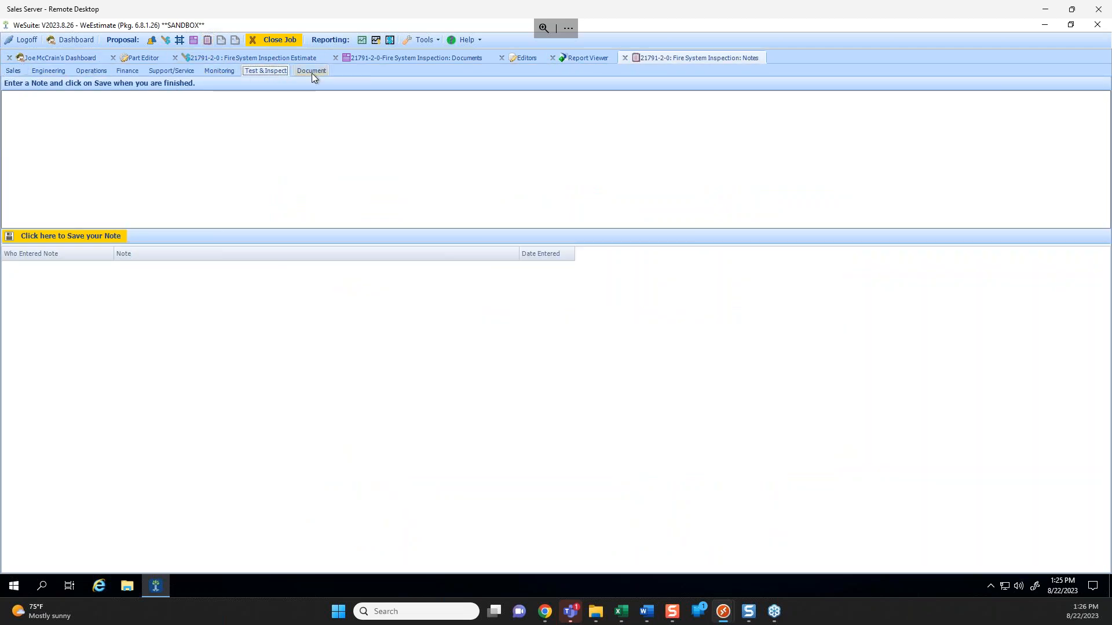
click(254, 111)
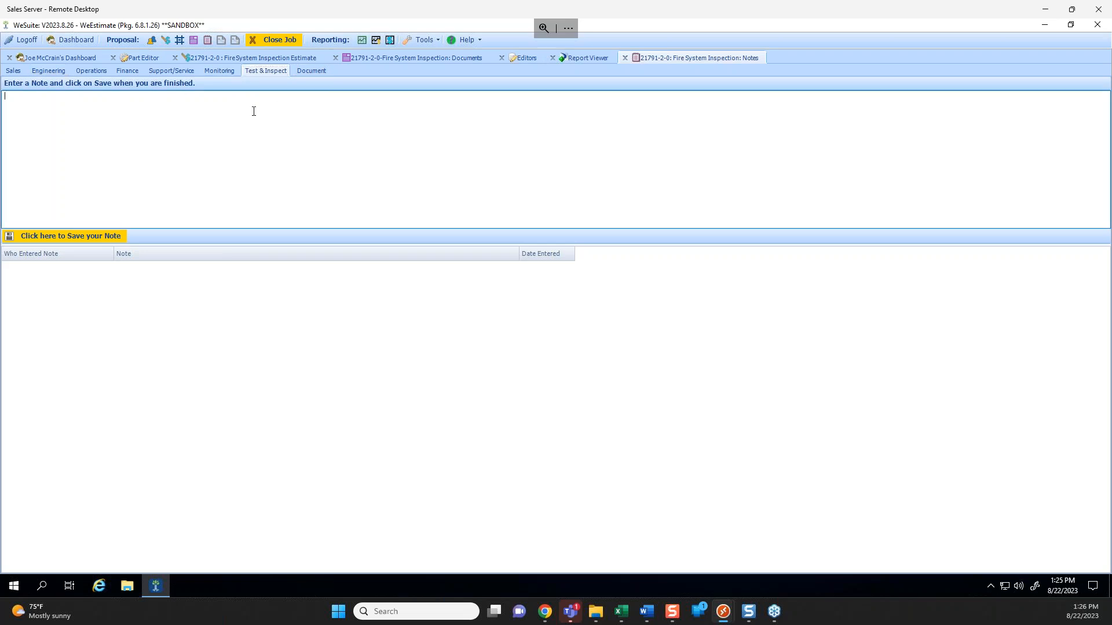
text(site drawawings in dropbox.)
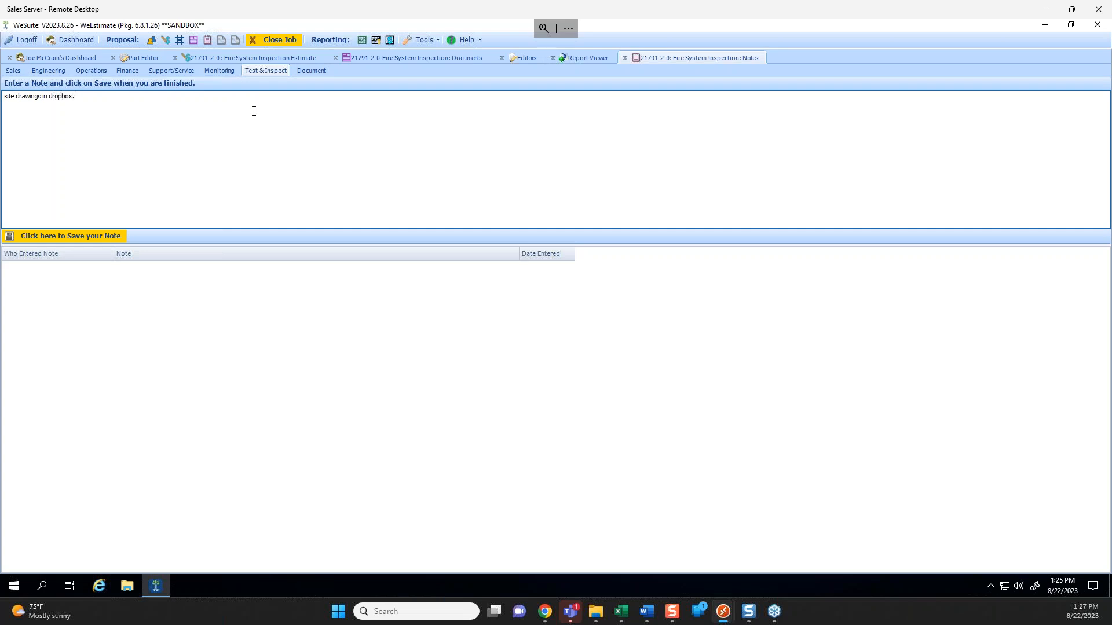
click(99, 237)
Save the Finance note "got a deposit." on the proposal.
click(128, 70)
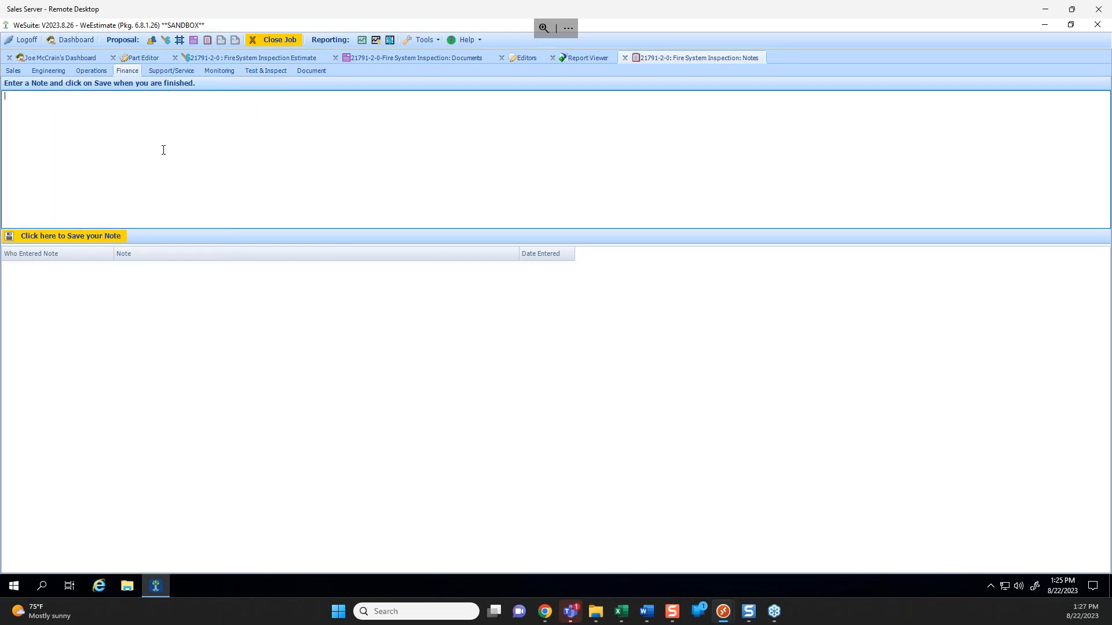
text(a depl)
key(BackSpace)
click(102, 239)
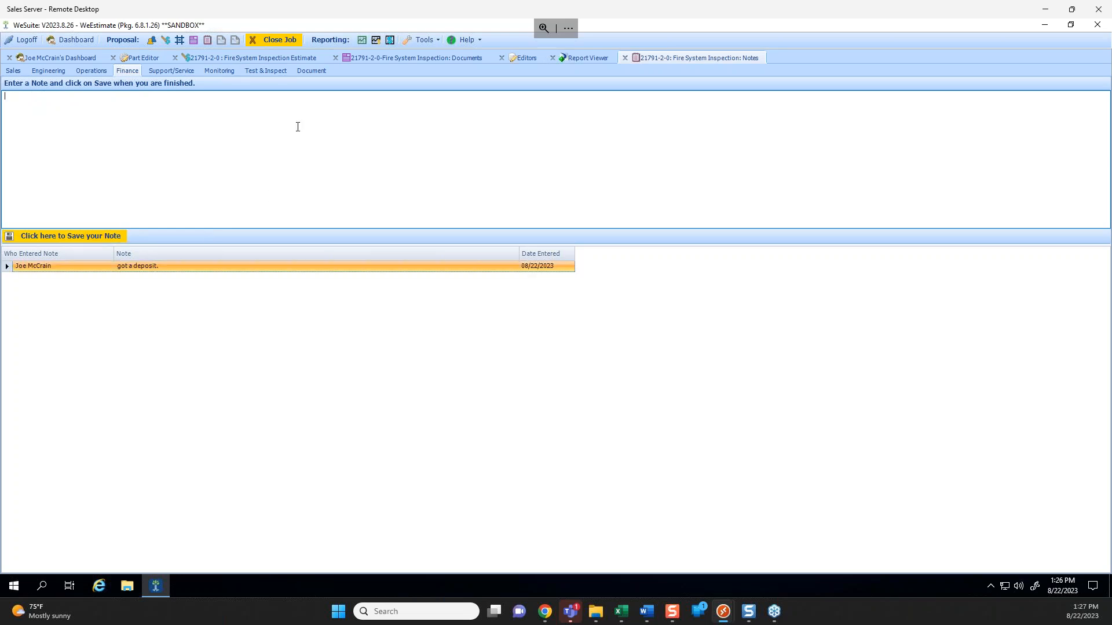
Close the previous report and regenerate the estimate's Summary Report with the added notes.
click(552, 58)
click(258, 57)
click(601, 116)
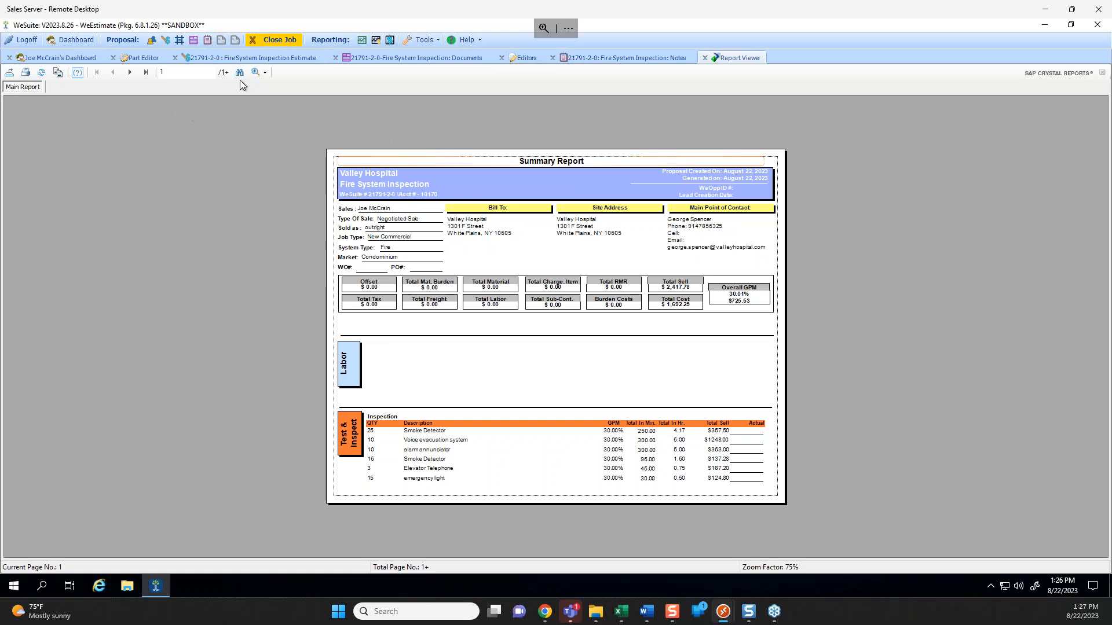
Examine the Summary Report at 100% zoom, including the Finance and Test & Inspect notes on its second page.
click(264, 72)
click(278, 163)
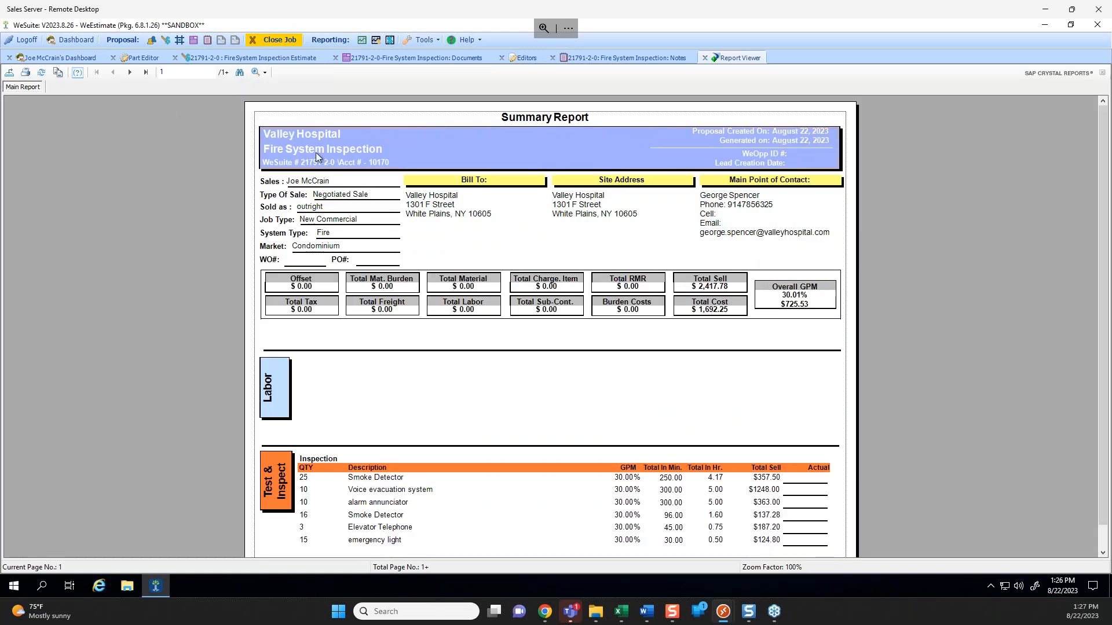
click(130, 73)
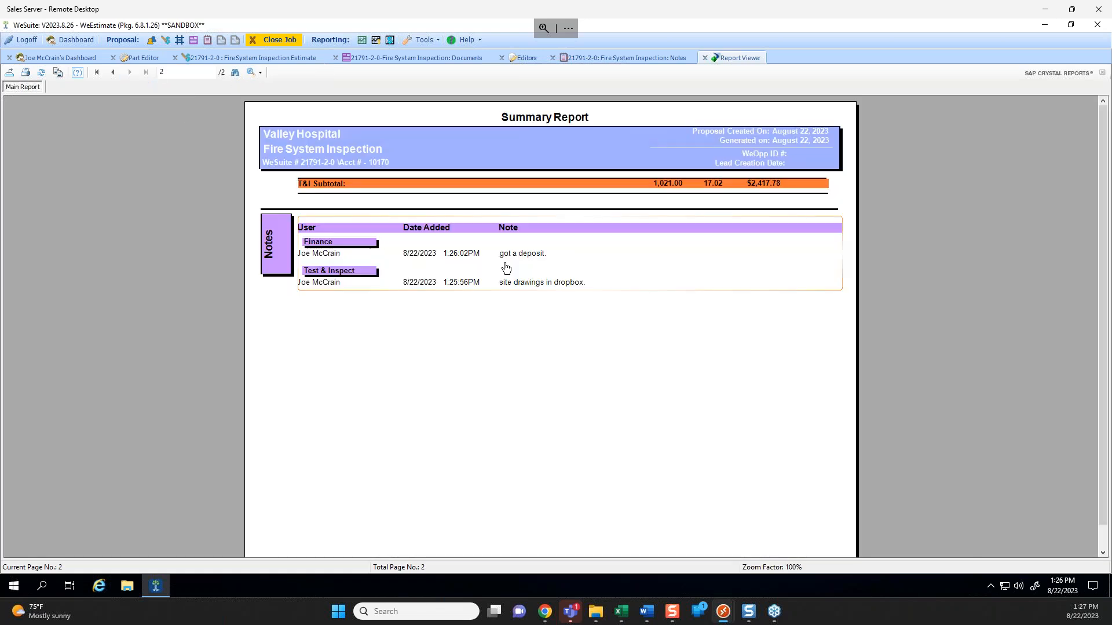
click(113, 72)
Look over the quote options for the Fire System Inspection quote package and return to the estimate.
click(269, 58)
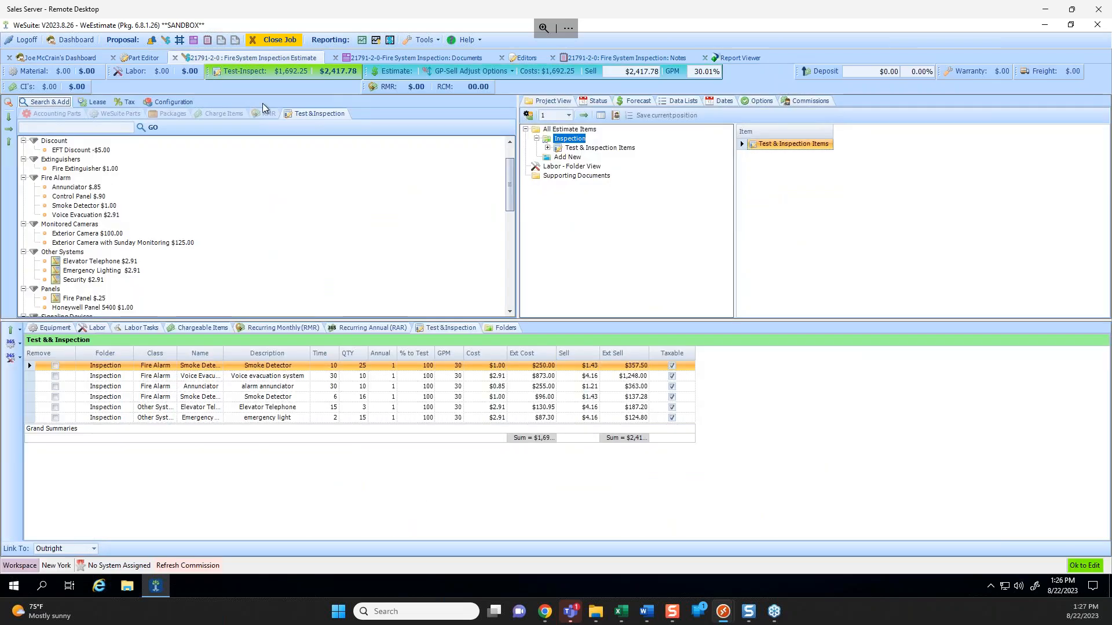
click(457, 61)
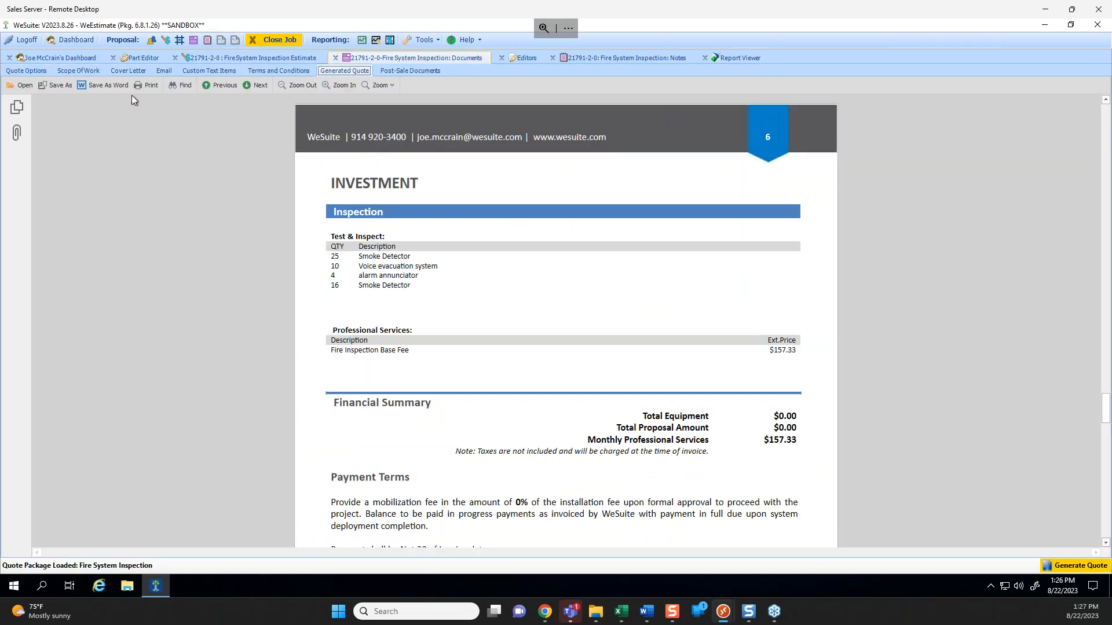
click(30, 71)
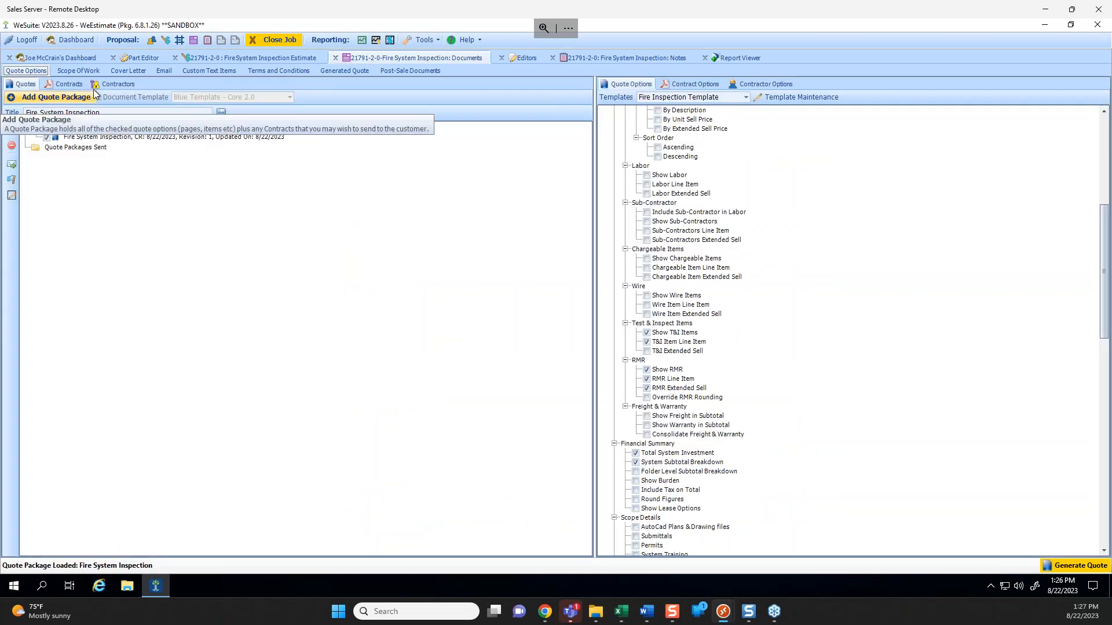
click(262, 54)
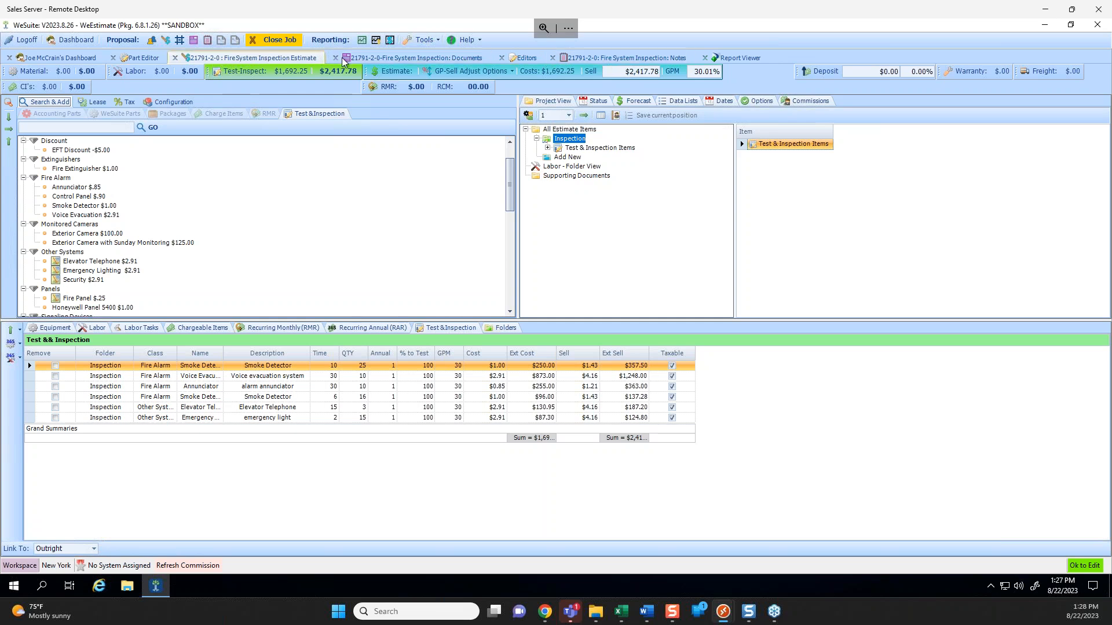
Add the Services Contract - eS from the Service Agreements to the proposal's selected contracts.
click(414, 58)
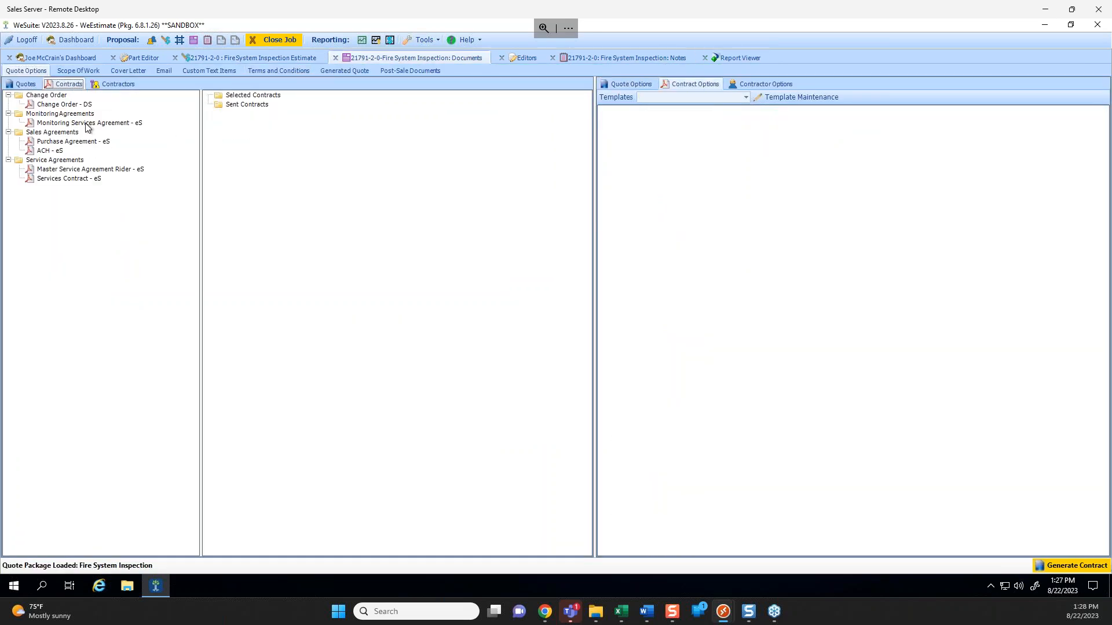
click(64, 179)
drag(68, 181, 257, 99)
click(241, 114)
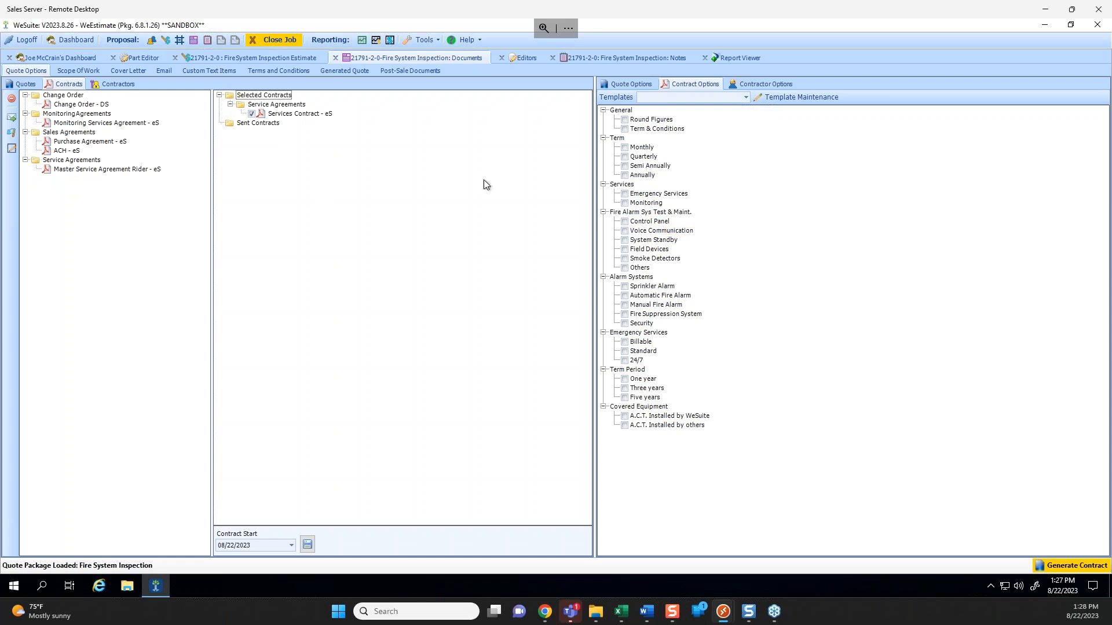
Enable the Smoke Detectors and Sprinkler Alarm contract options and generate the contract.
click(626, 260)
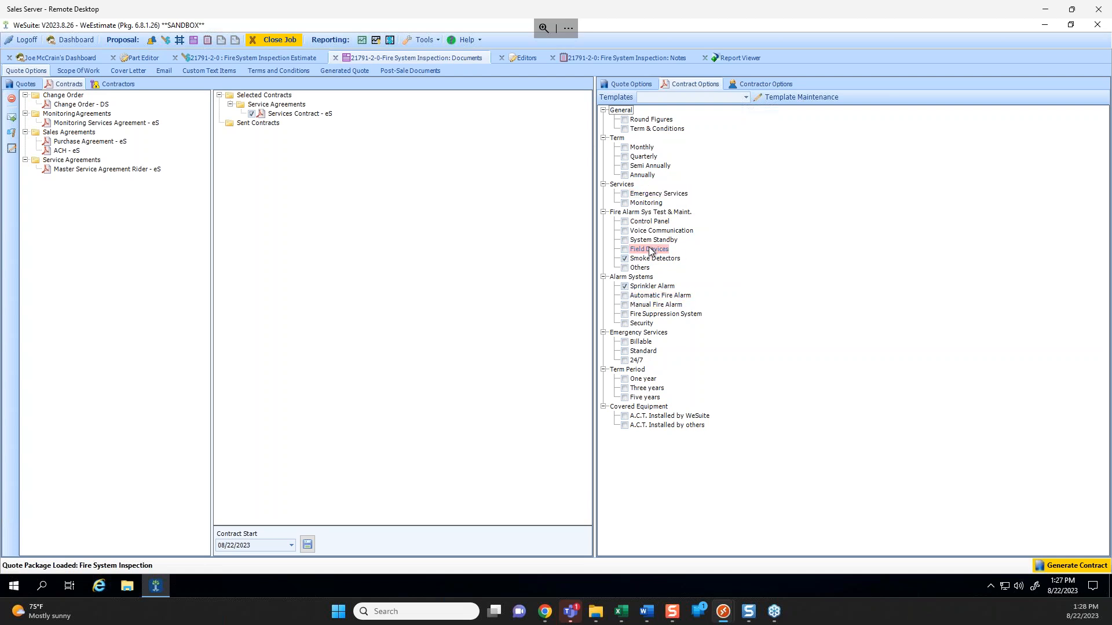
click(625, 286)
click(1072, 567)
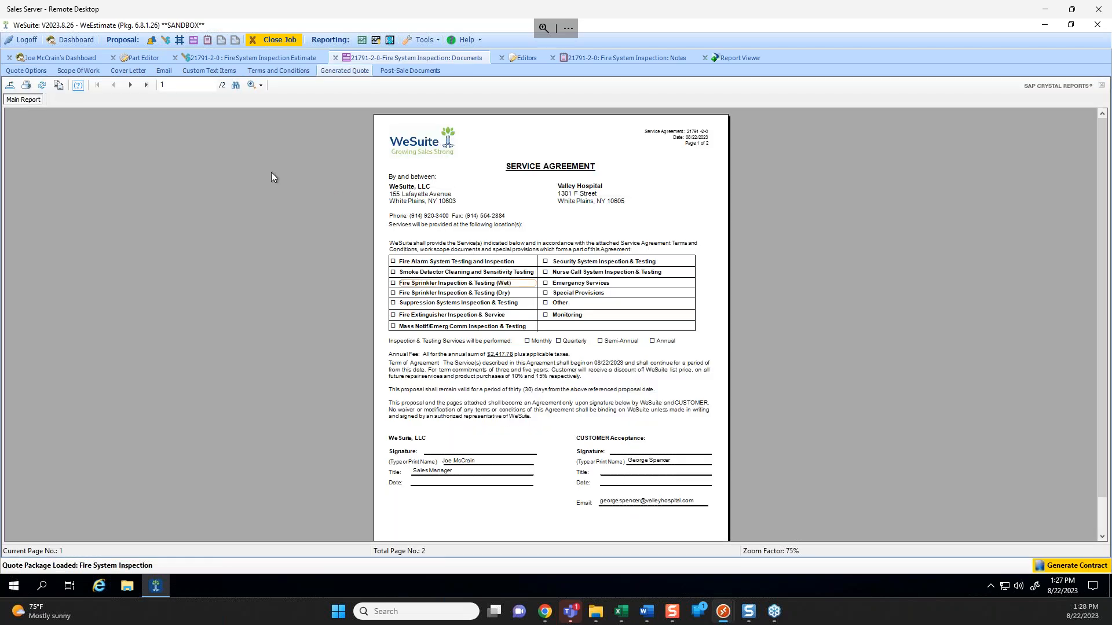
Examine the first page of the generated Service Agreement at 100% zoom and return to the estimate.
click(260, 85)
click(275, 177)
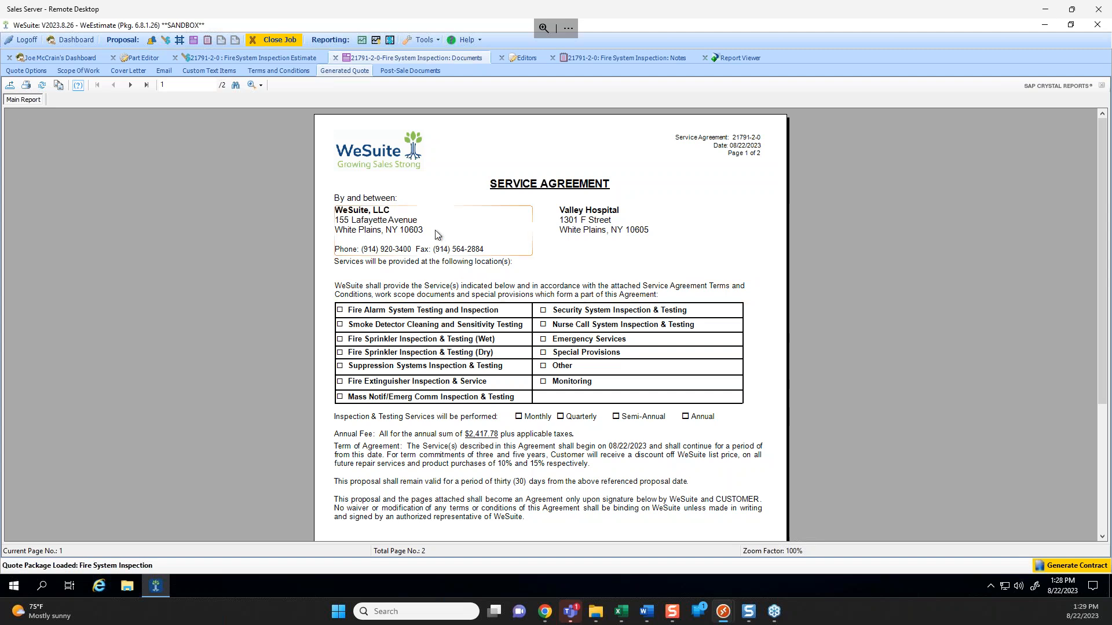
click(260, 59)
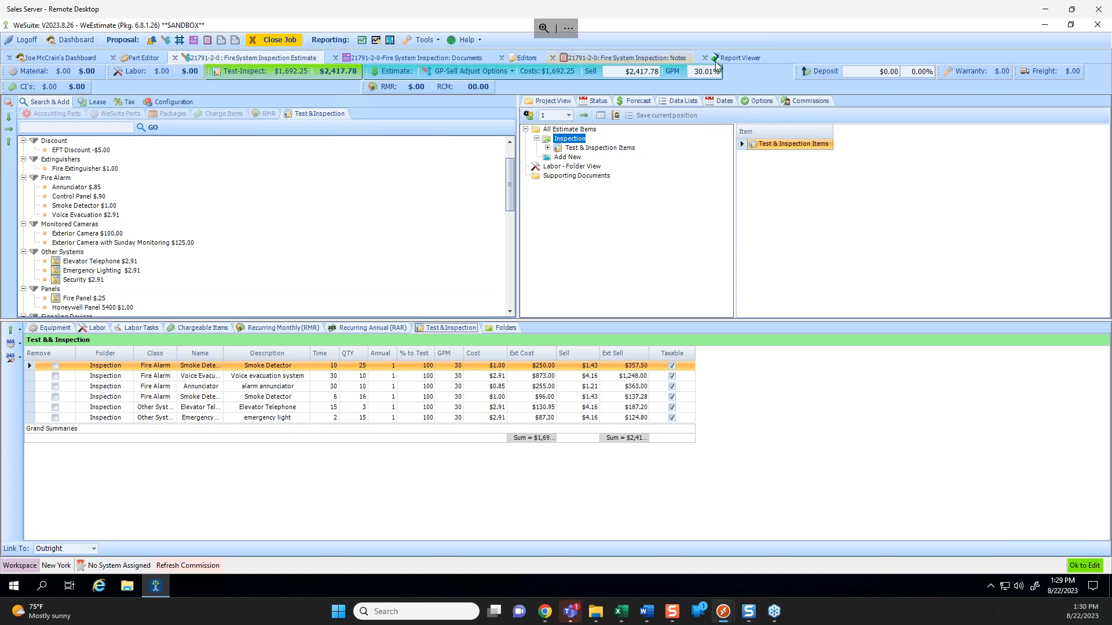
Review the Service Agreement's services, annual fee, terms and signature block, plus the Test & Inspect Items List on page 2.
click(420, 58)
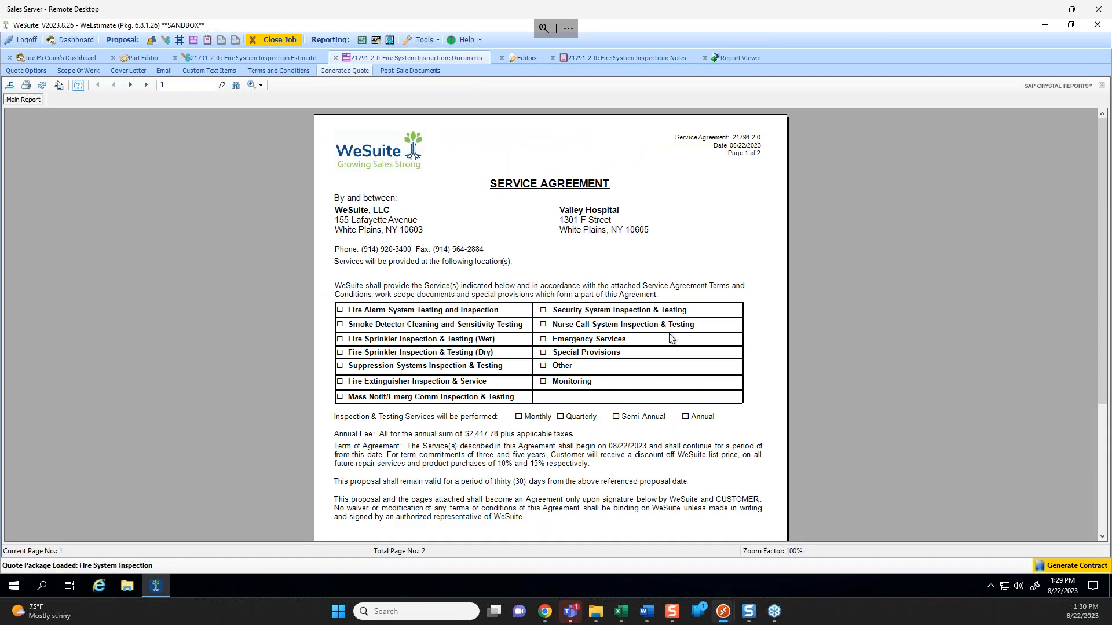
scroll(669, 333, down, 3)
scroll(775, 344, up, 2)
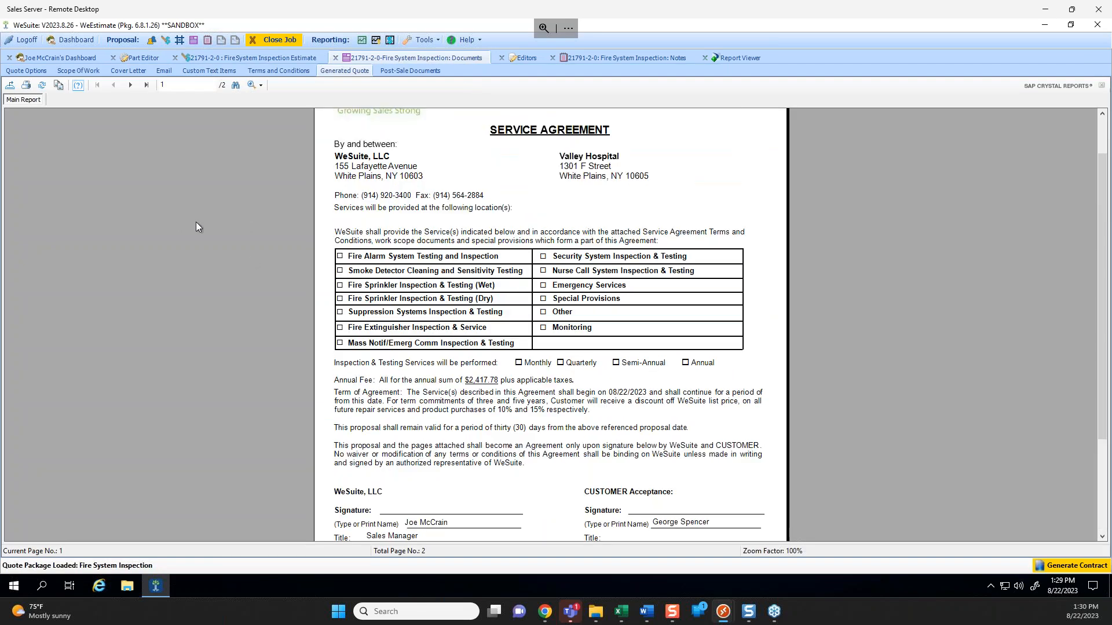
scroll(297, 251, down, 3)
click(131, 86)
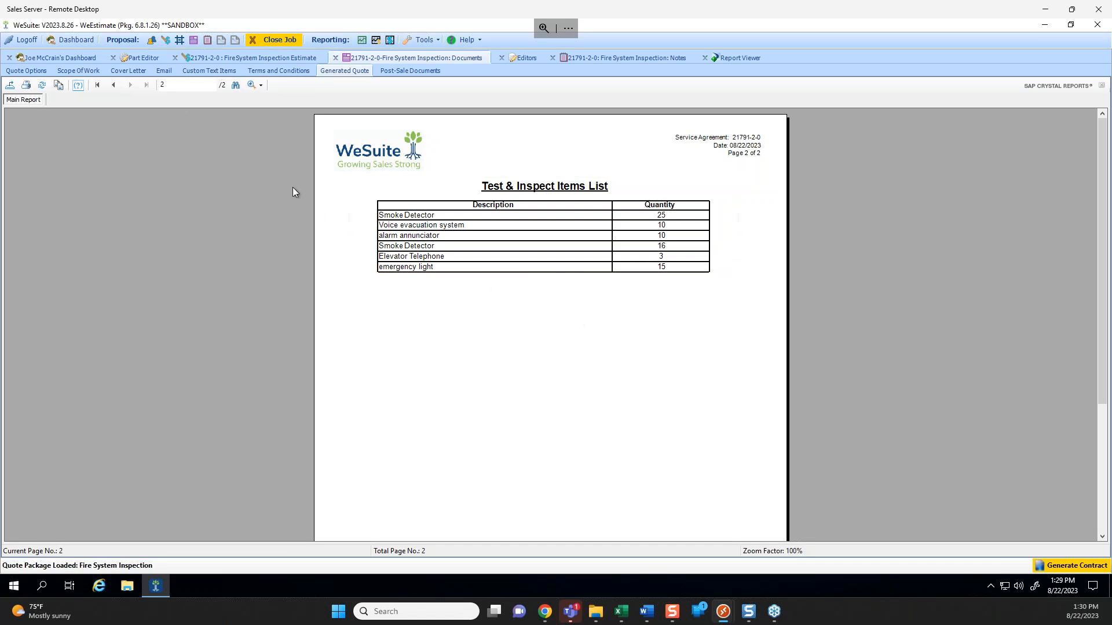
click(112, 86)
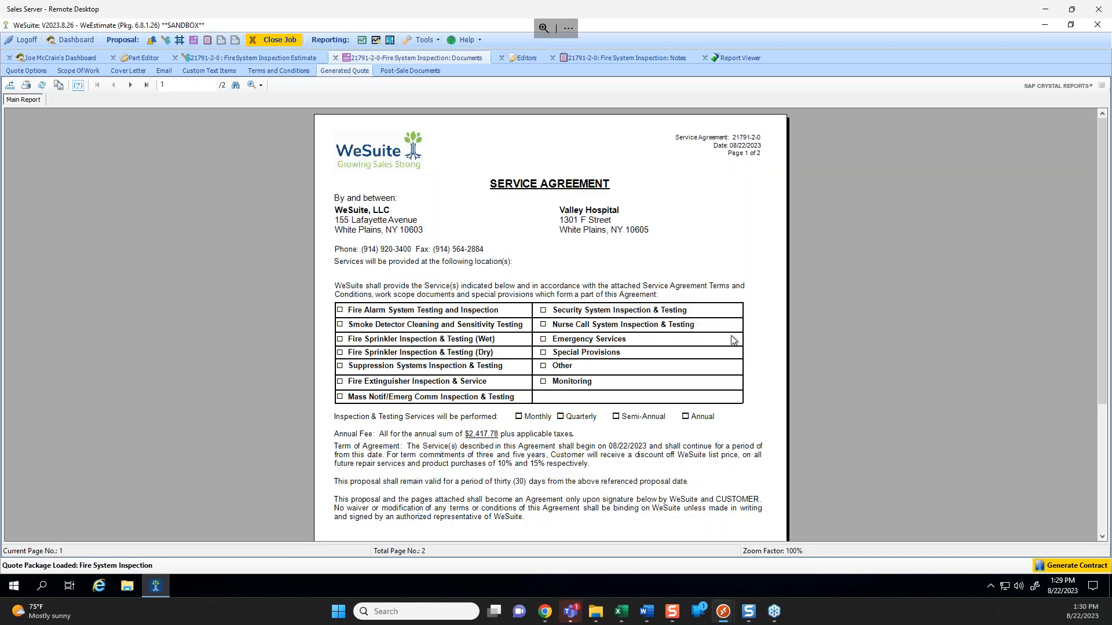
scroll(731, 339, down, 3)
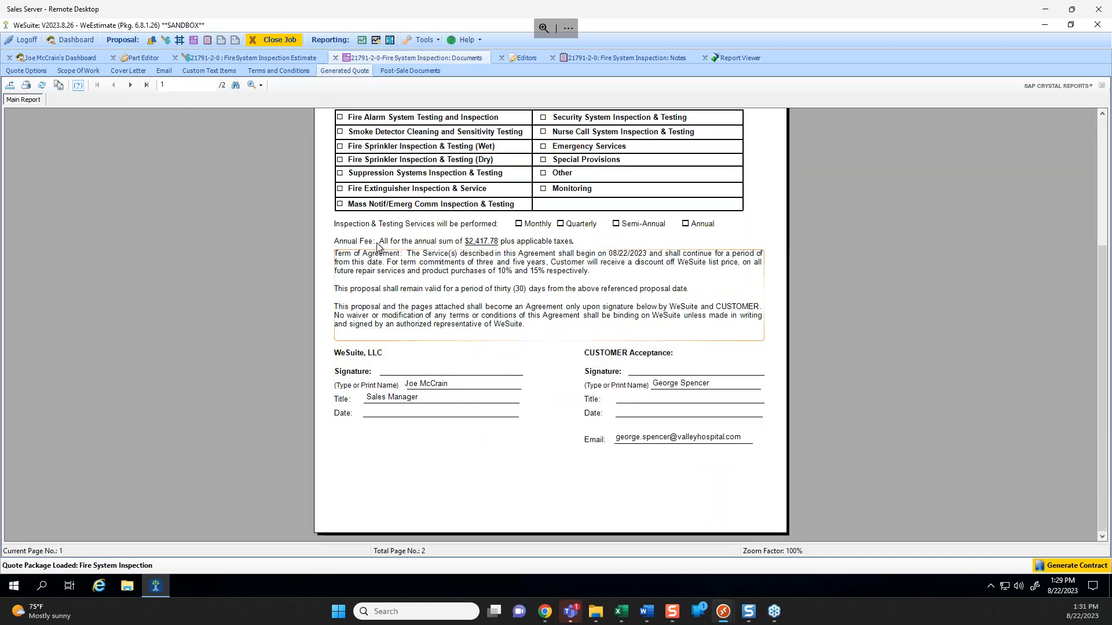
click(130, 87)
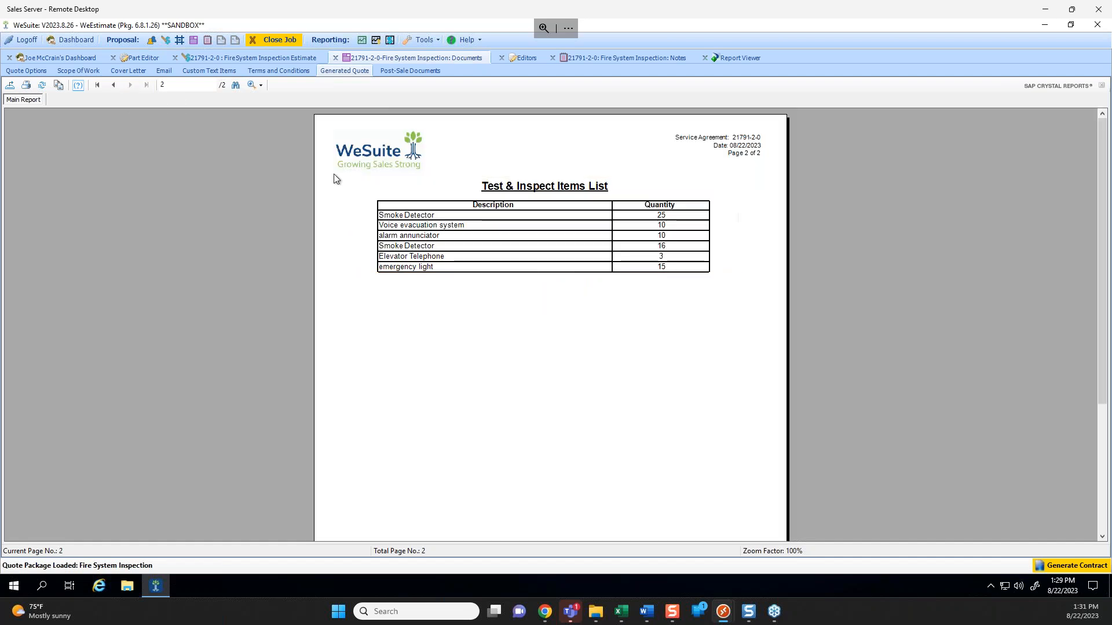
click(111, 86)
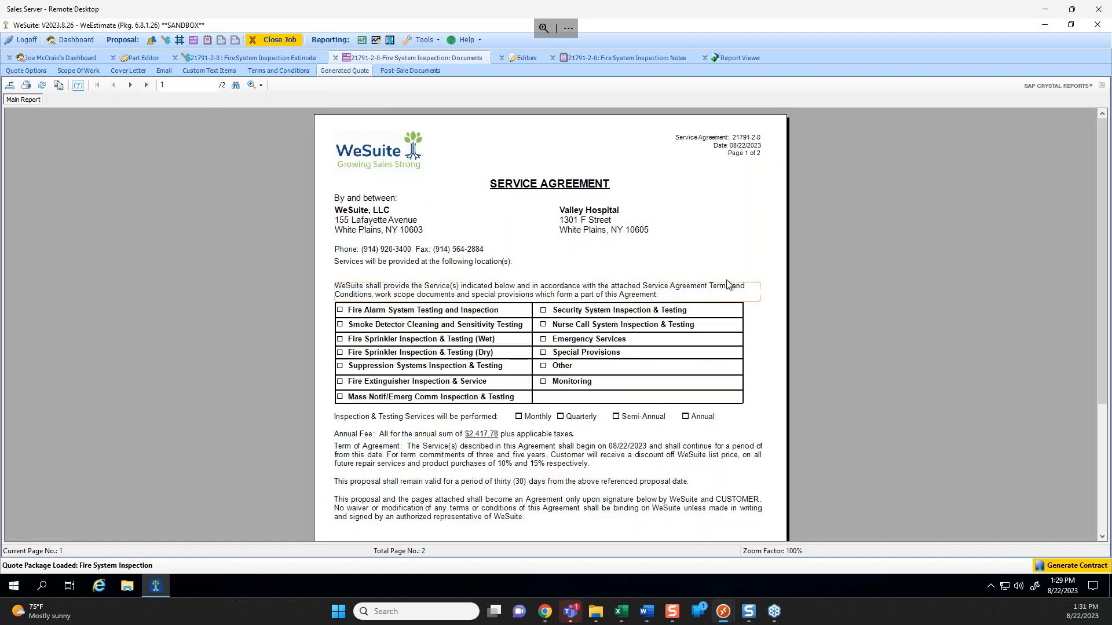
scroll(763, 290, down, 3)
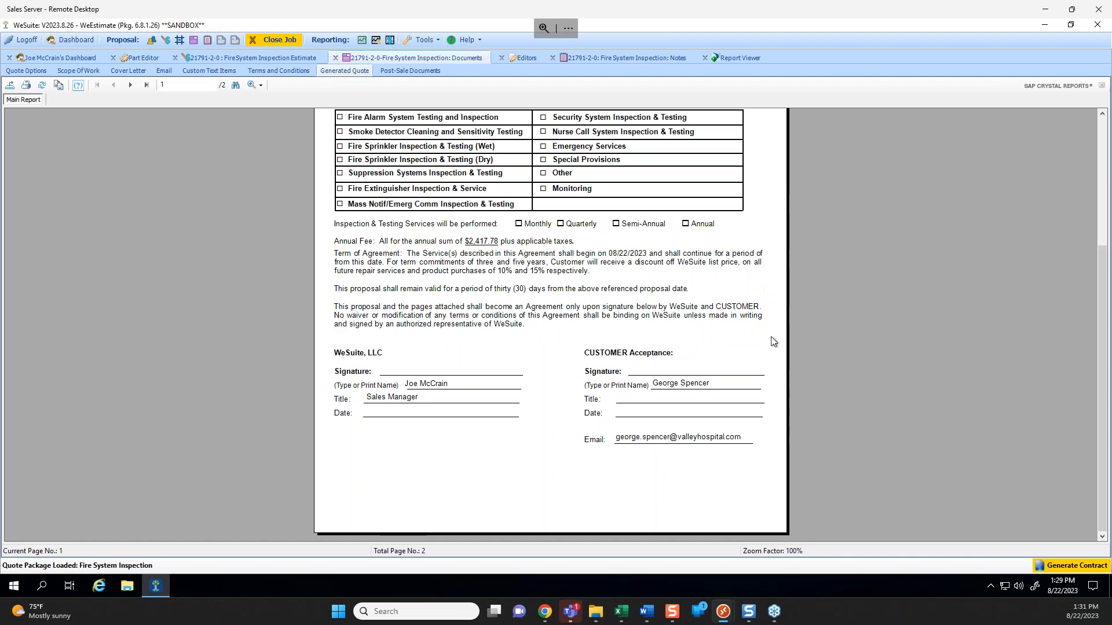
scroll(774, 341, up, 3)
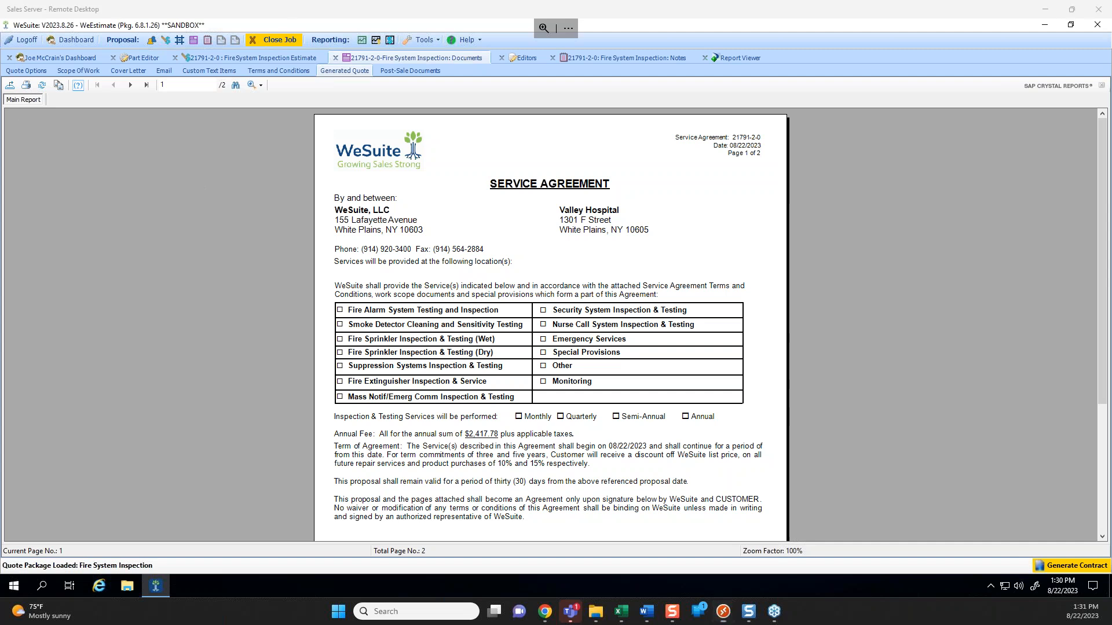
click(247, 60)
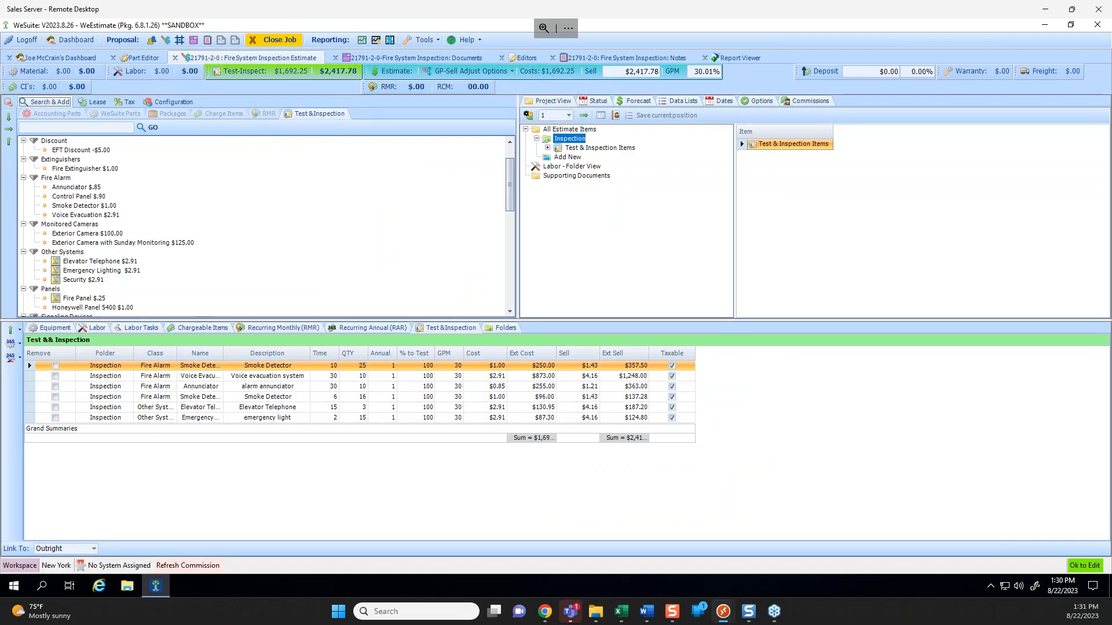